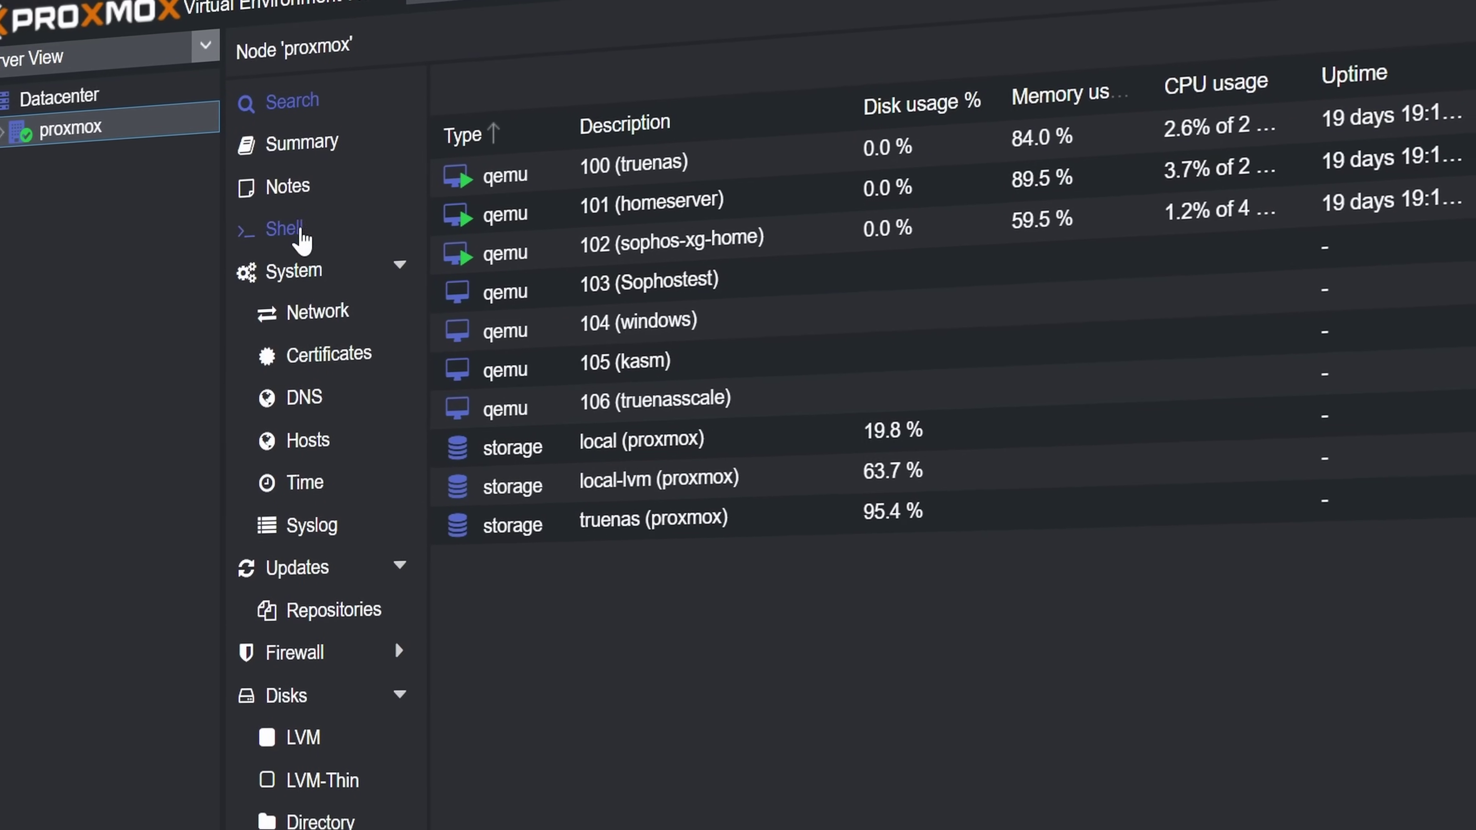
Step: Show the Proxmox node's network interfaces and briefly check the Memory in Use panel options
left_click(317, 314)
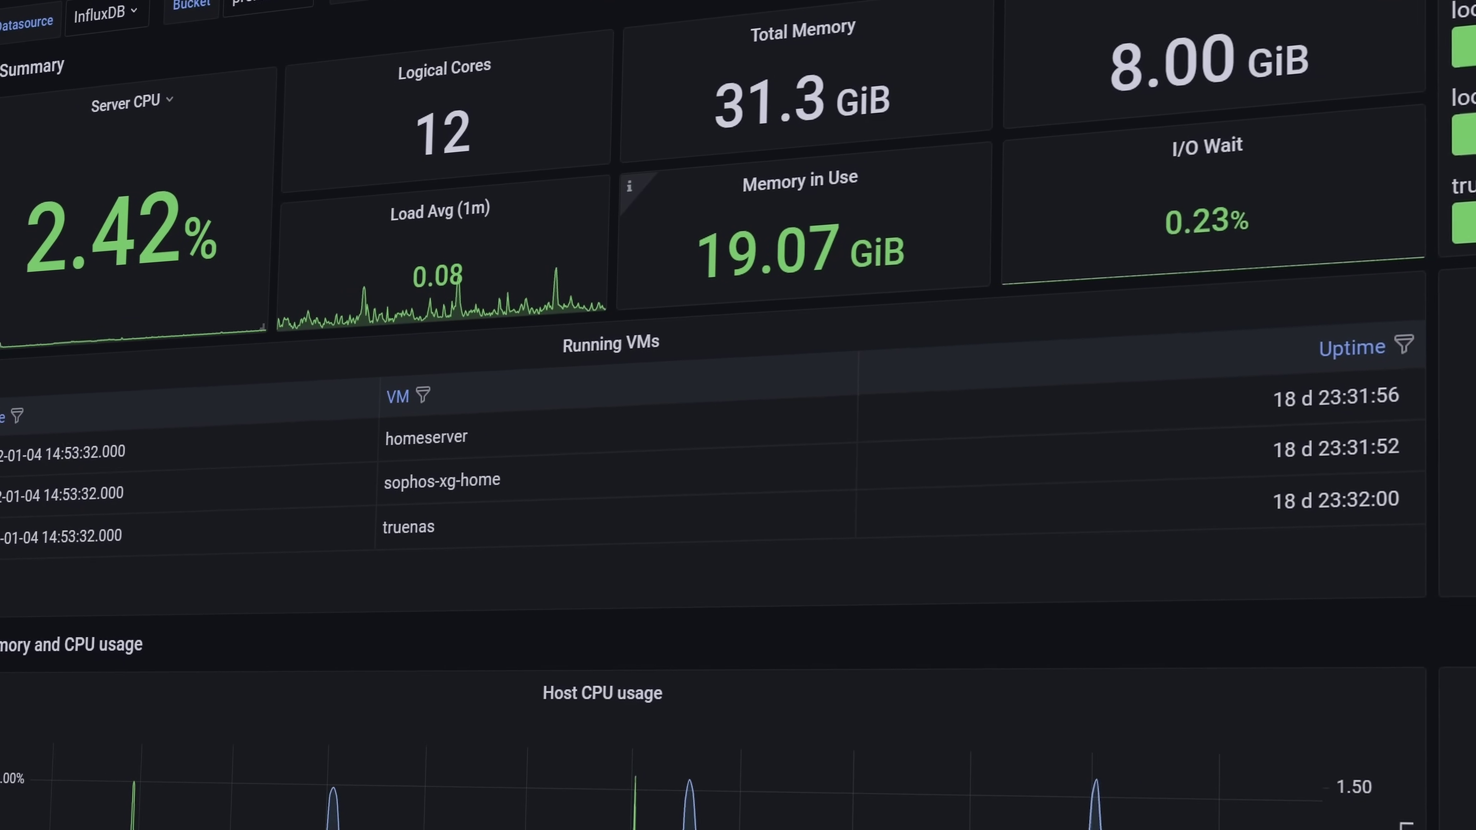
left_click(821, 166)
left_click(830, 170)
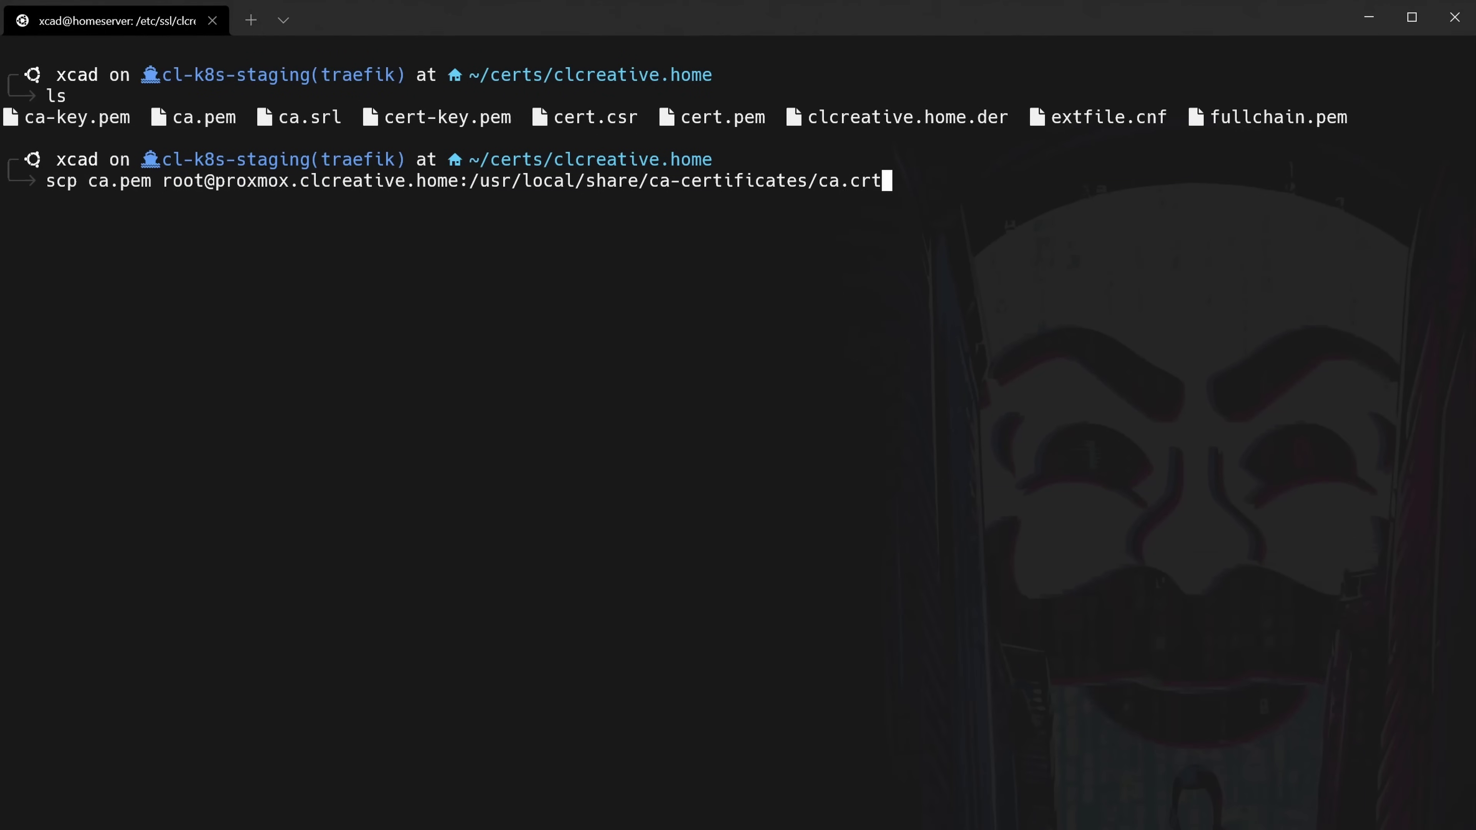
Step: Run the certificate copy with the password, then add InfluxDB as a new Grafana data source
key("Return")
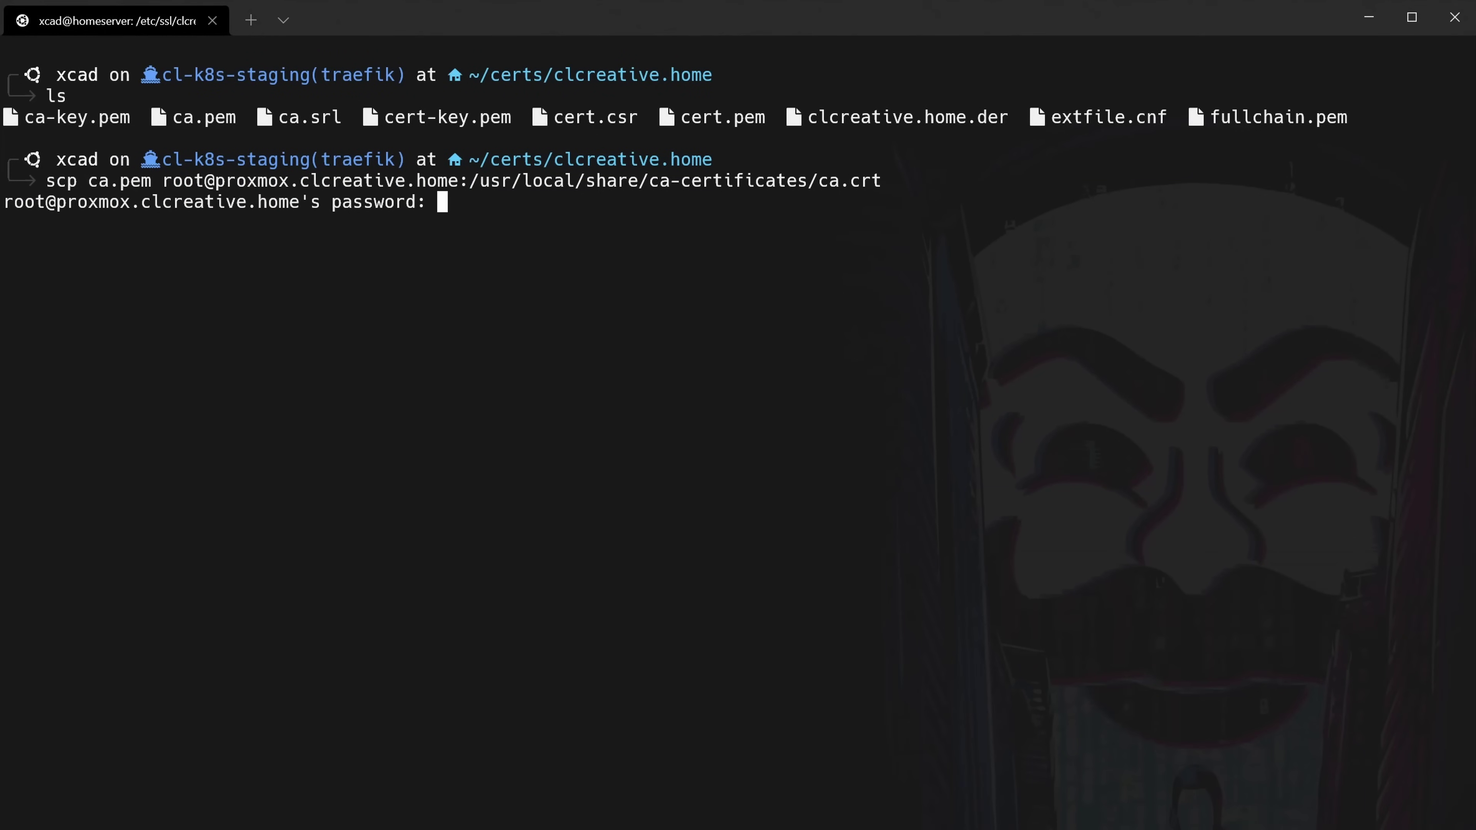
key("Return")
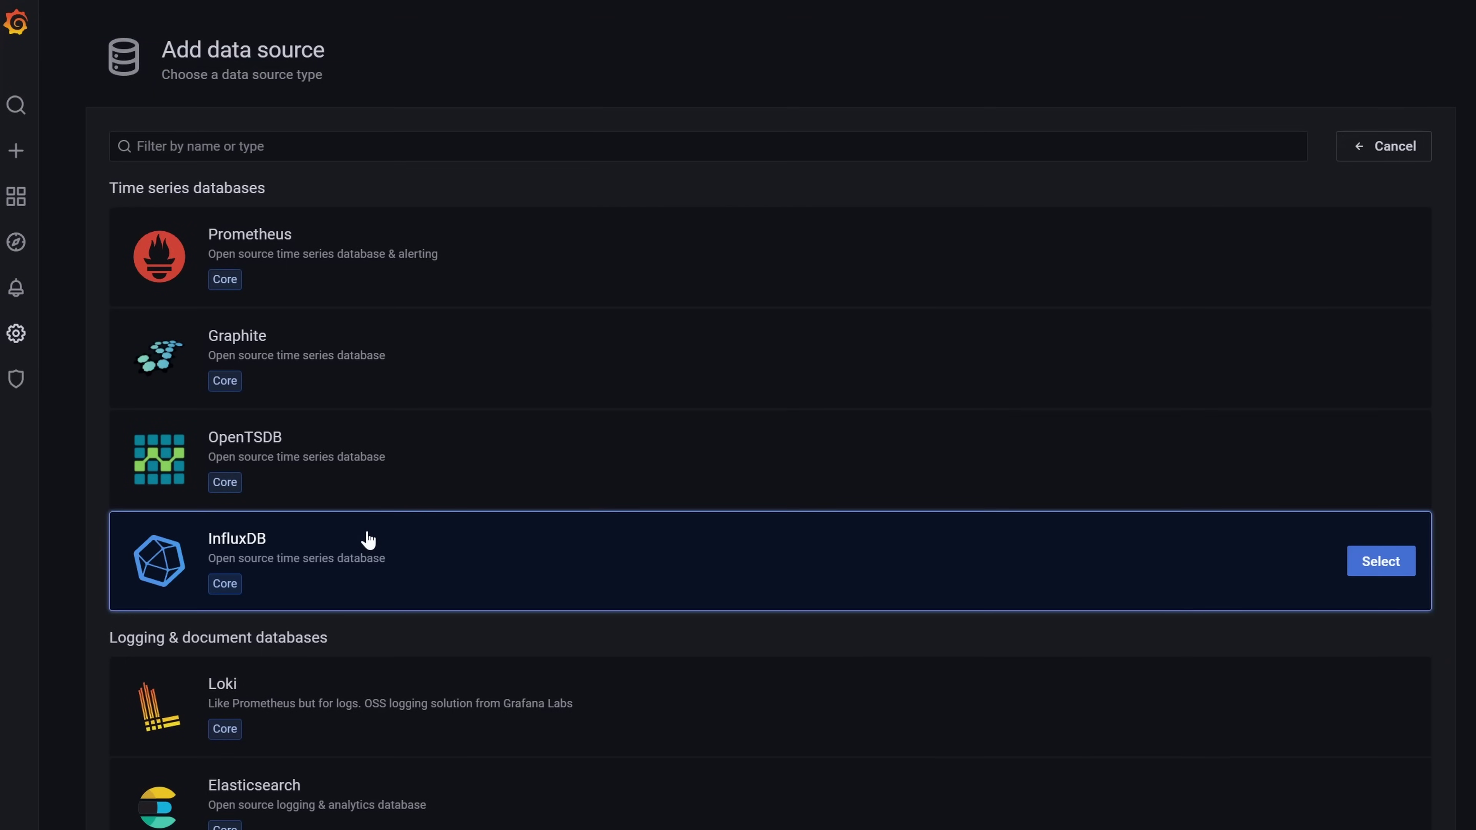
left_click(365, 546)
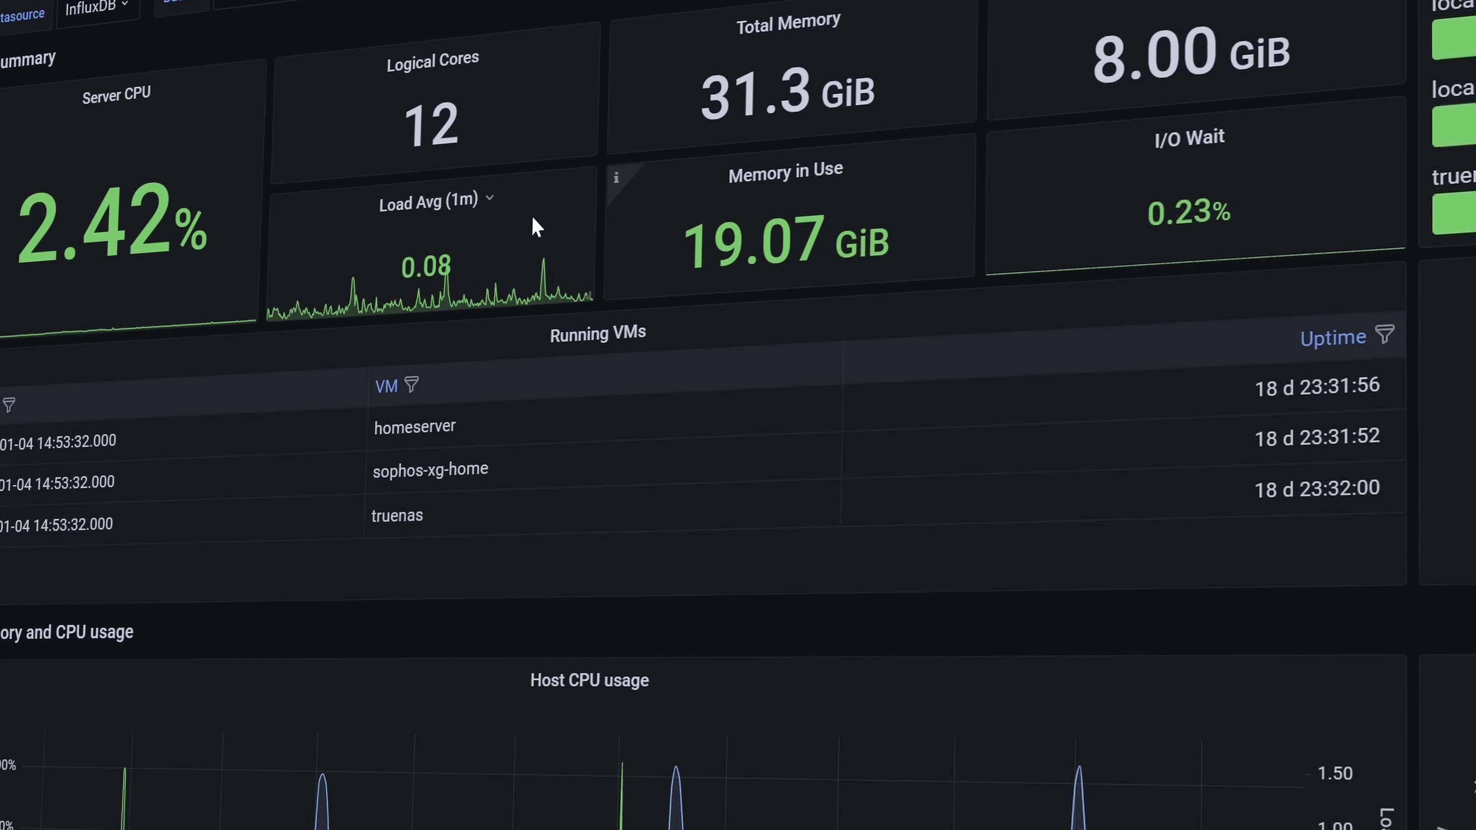
Step: Zoom the dashboard to about 11:30–12:35 by selecting a span of the Host CPU usage graph
left_click(840, 174)
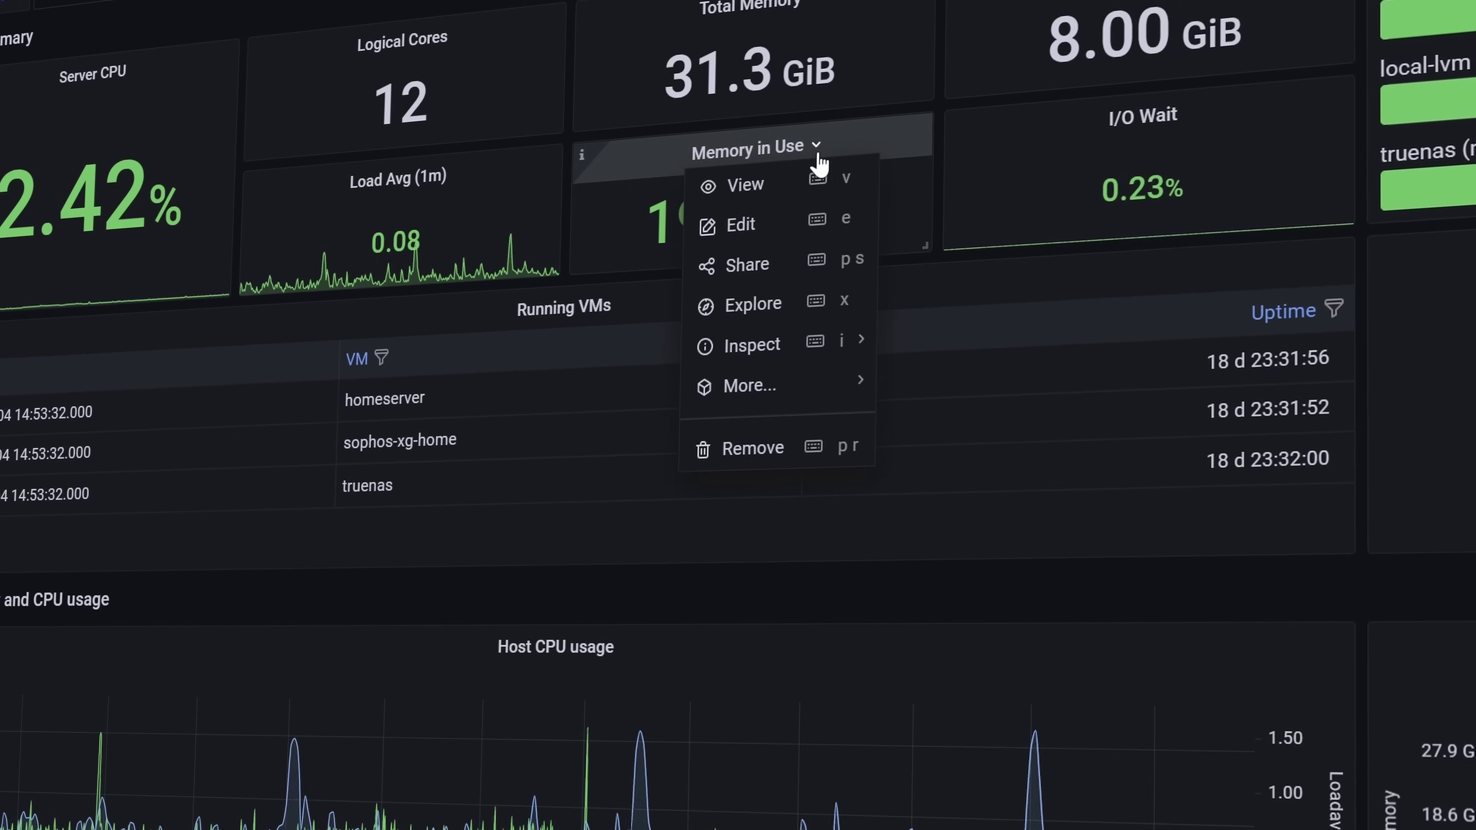
left_click(801, 163)
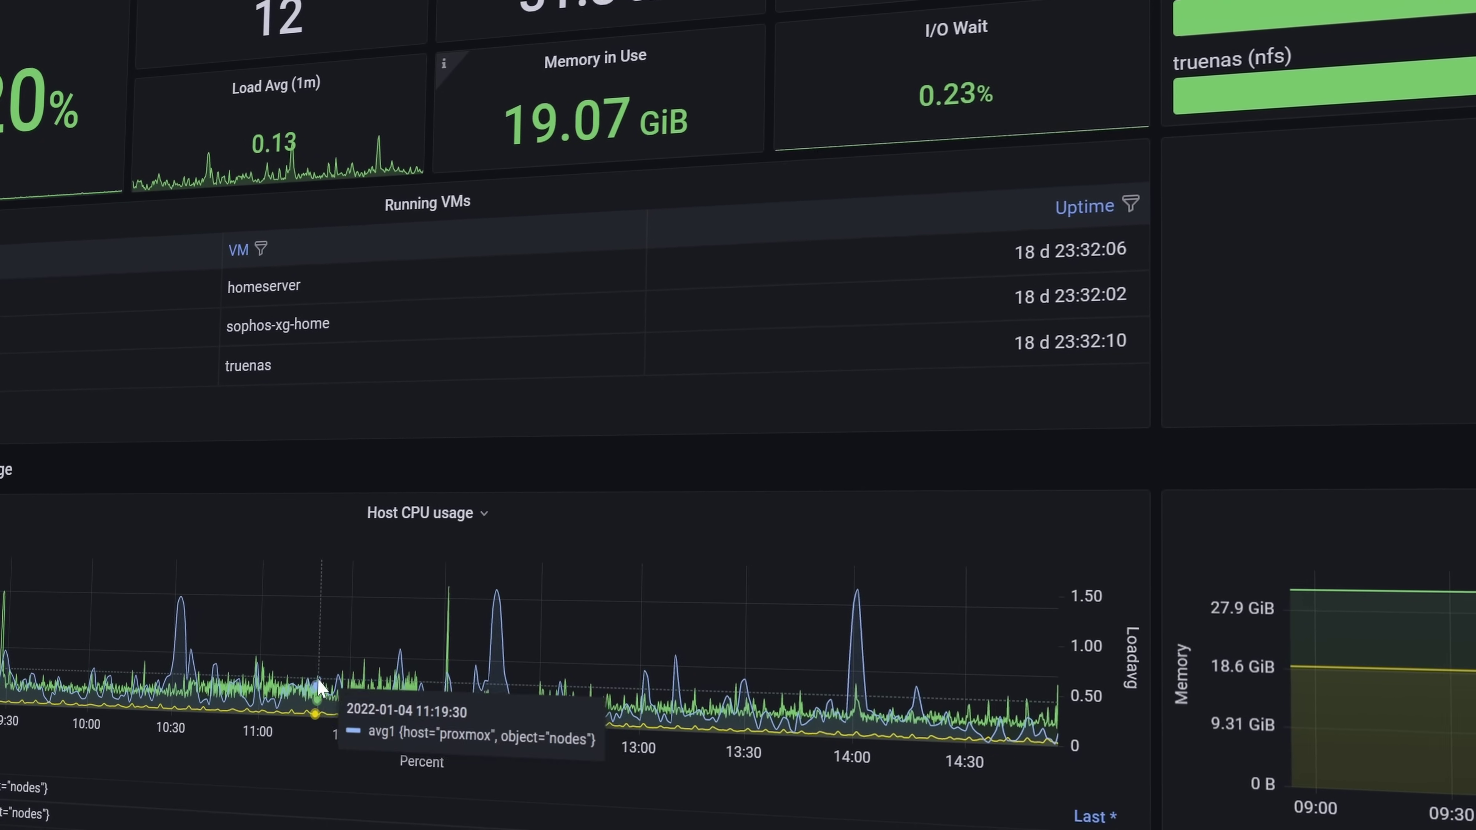
left_click_drag(344, 702, 526, 666)
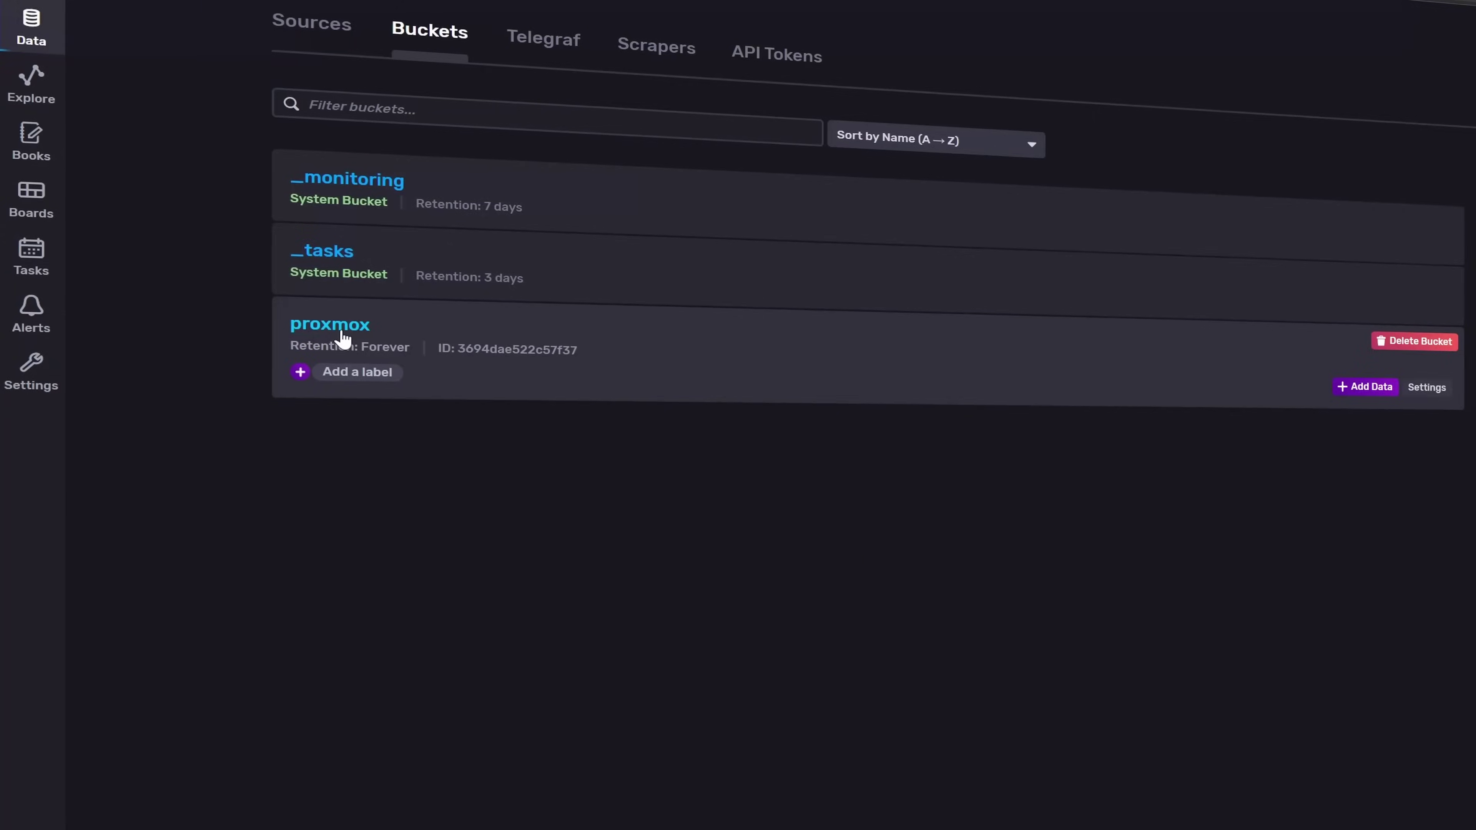
Step: Open the proxmox bucket in Data Explorer and browse to page 5 of its raw results
left_click(341, 329)
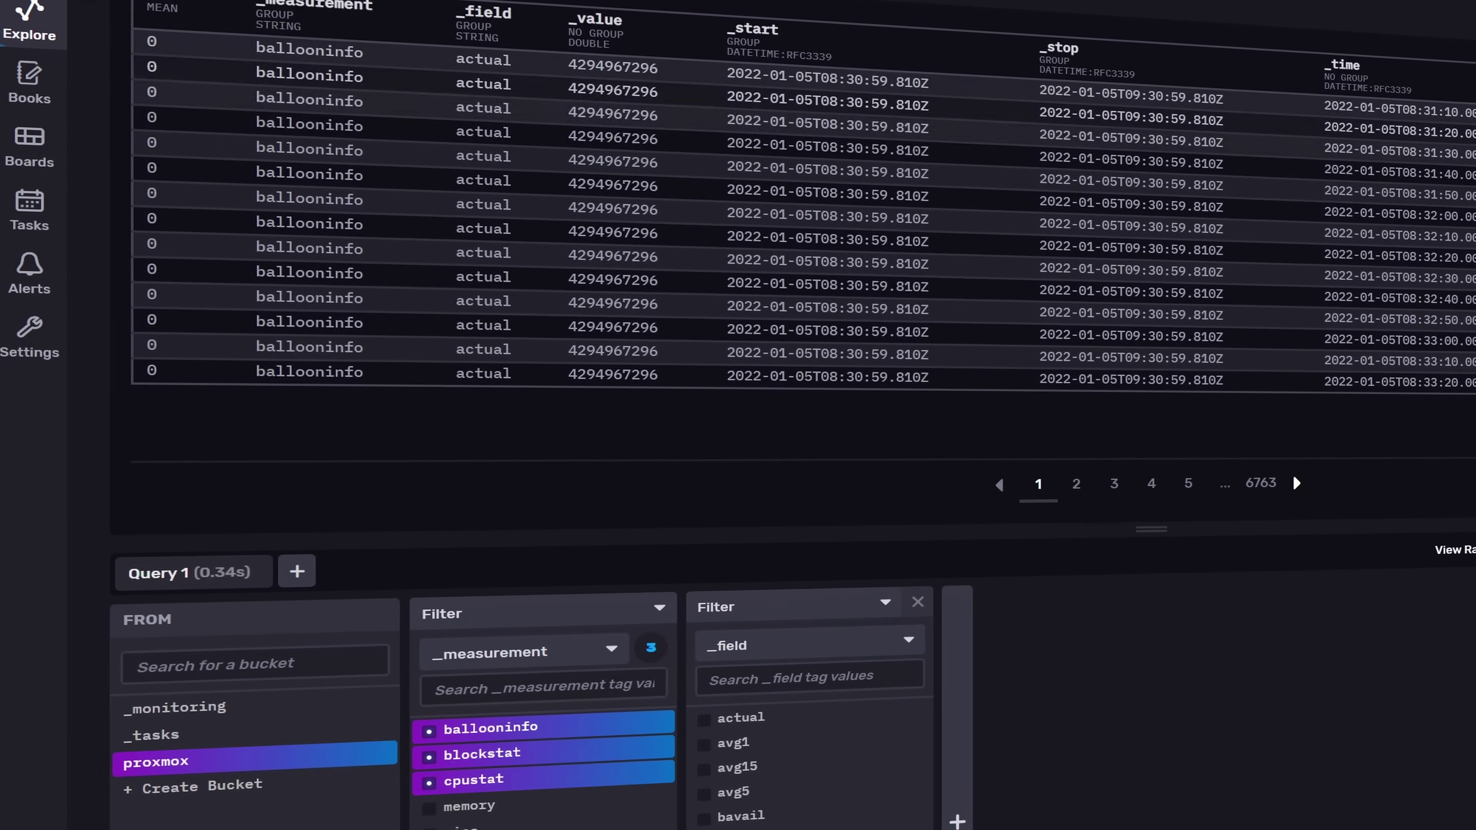
left_click(1188, 484)
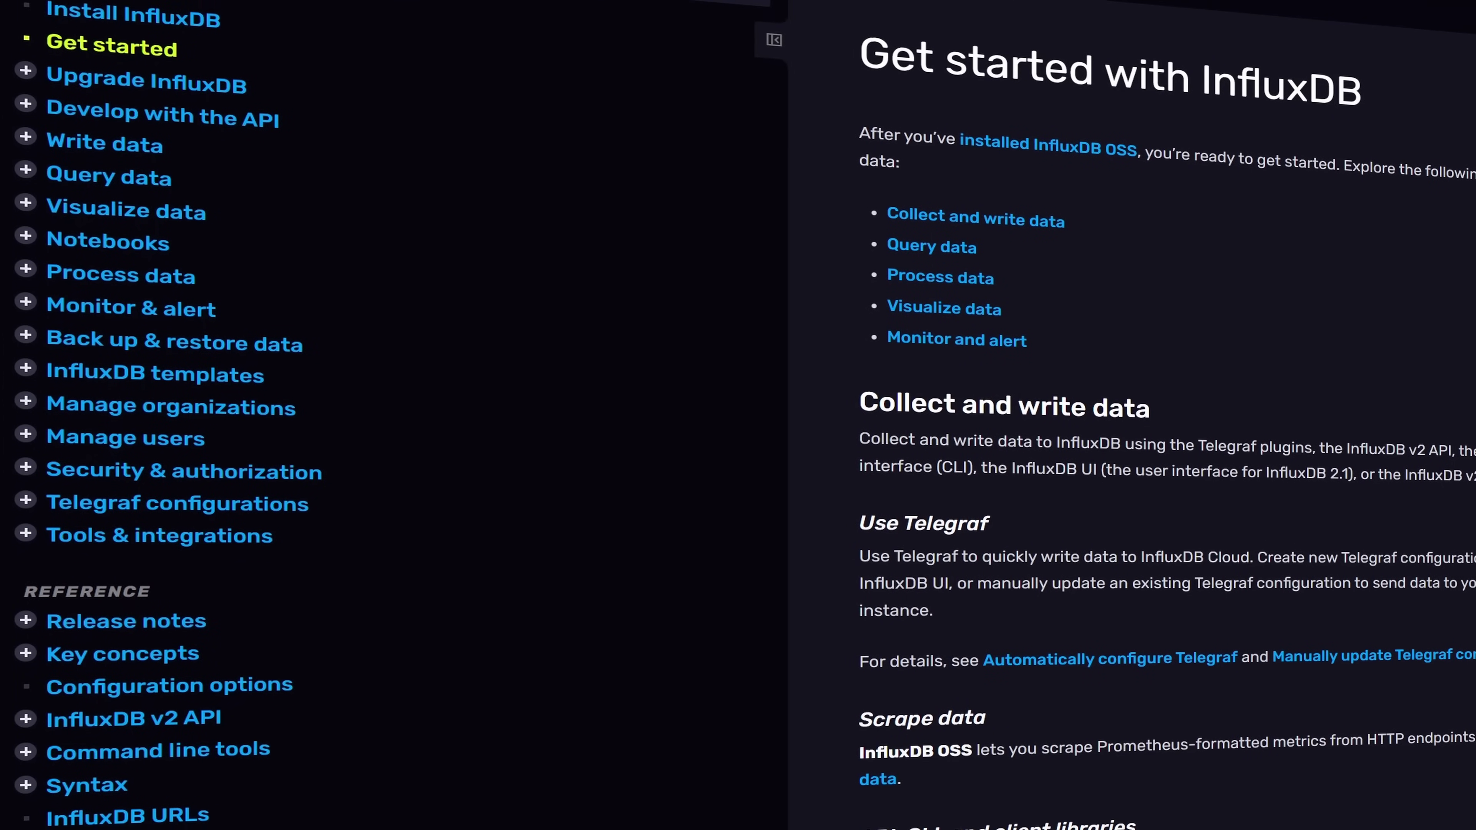
Step: Navigate to the InfluxDB v2.1 Docker install instructions and highlight the docker run command
scroll(1104, 407, "down", 5)
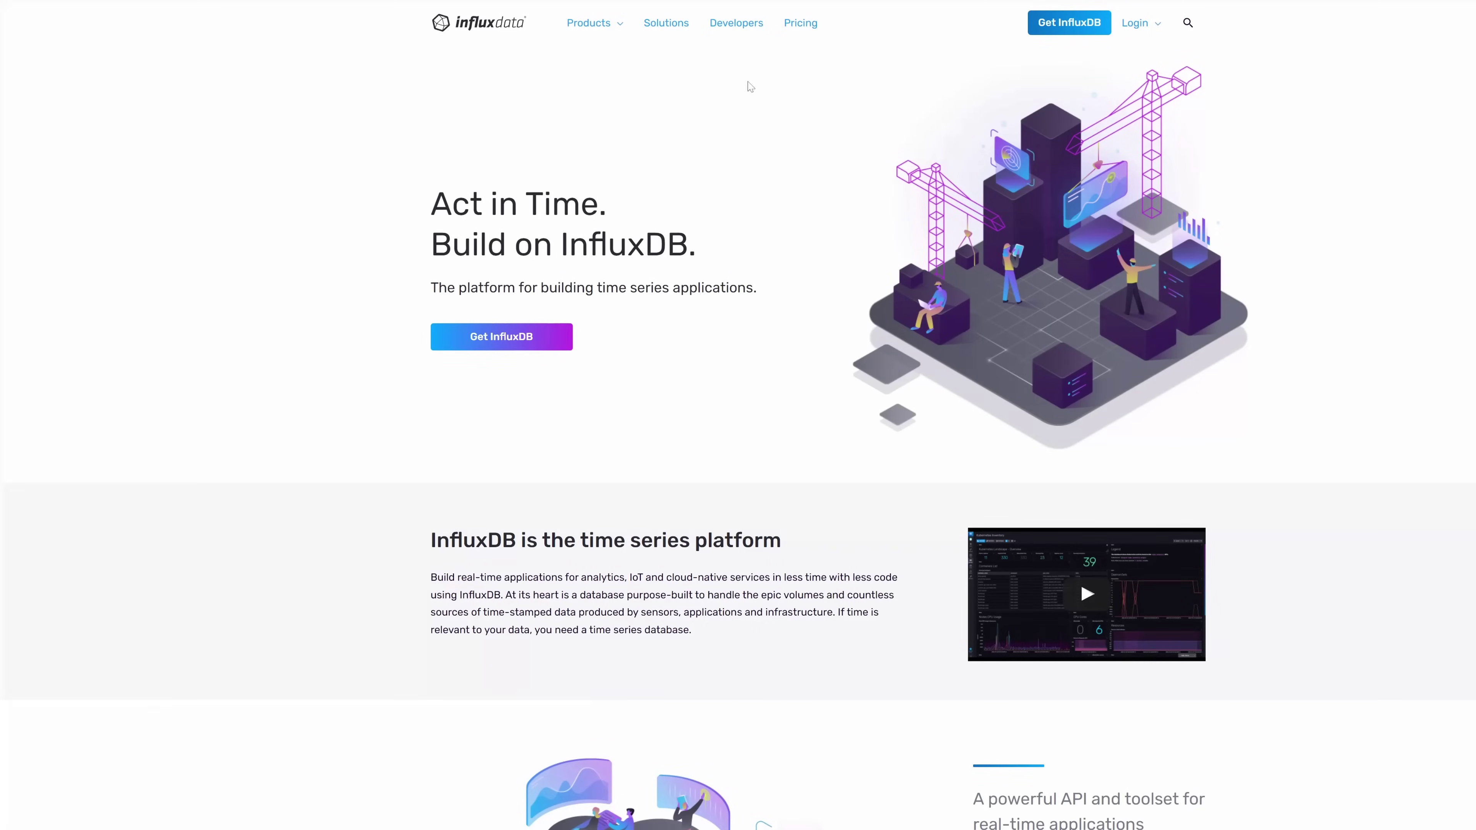
left_click(743, 30)
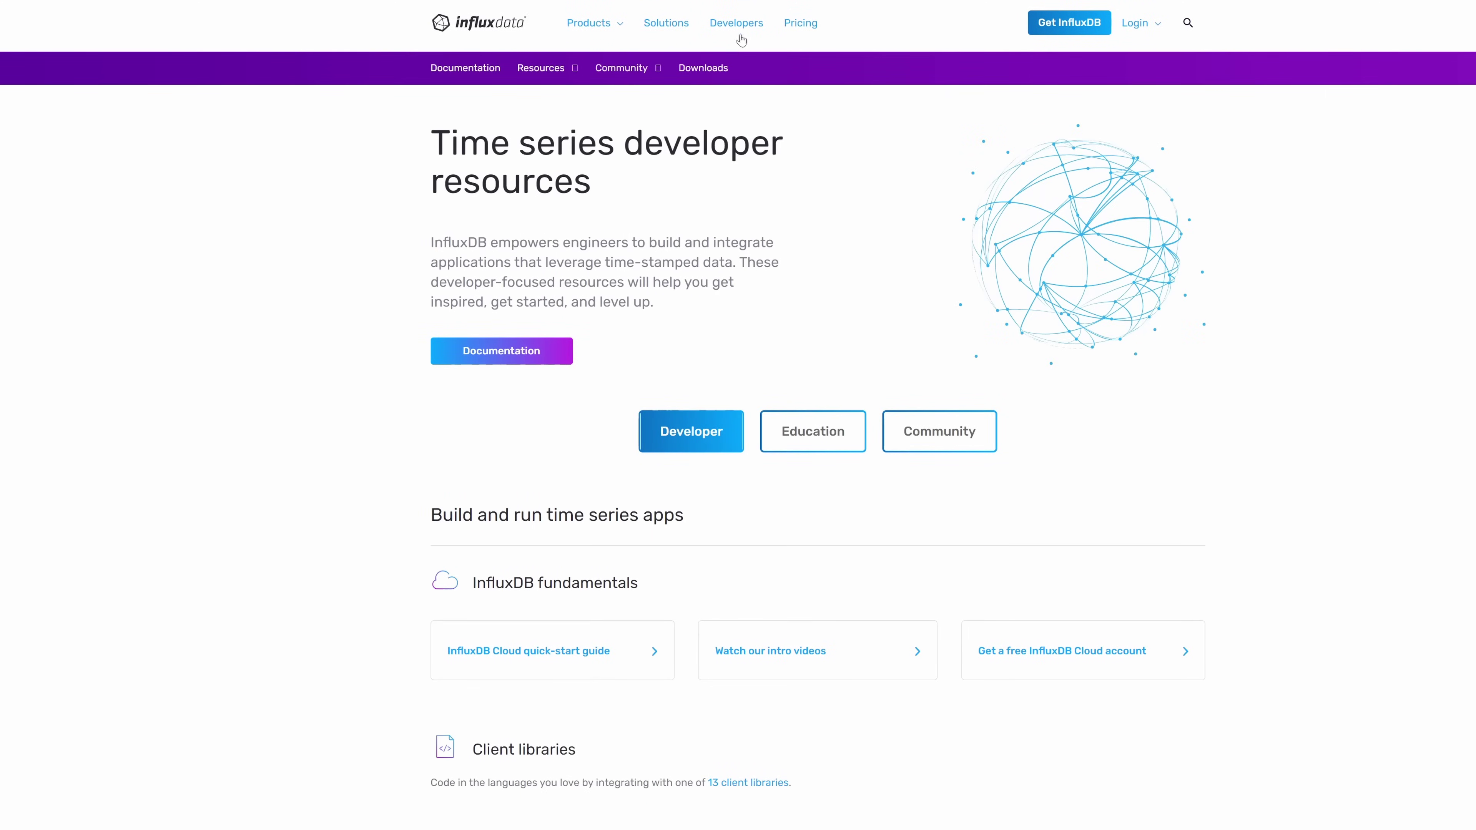
left_click(465, 70)
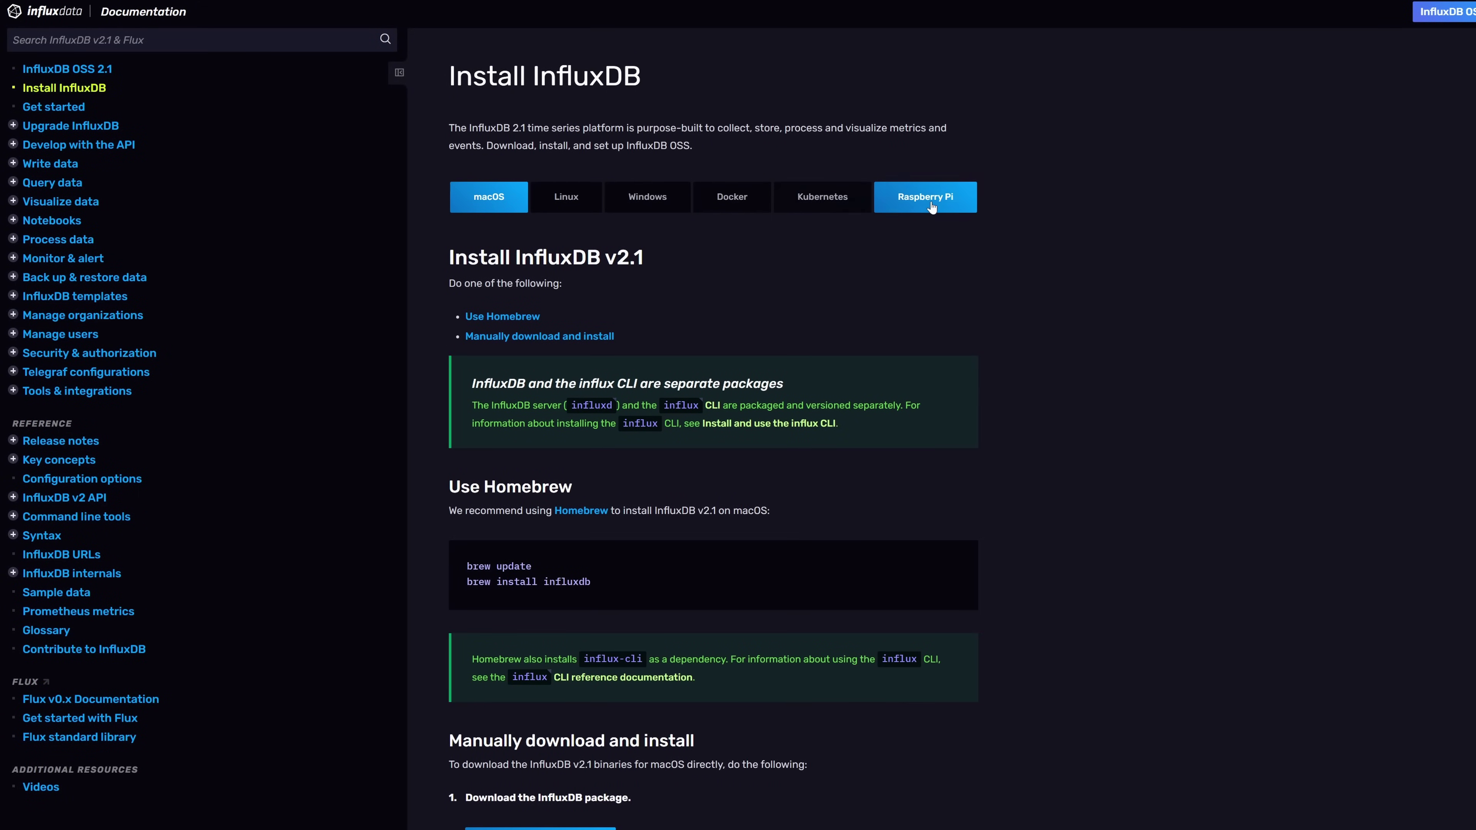
left_click(729, 206)
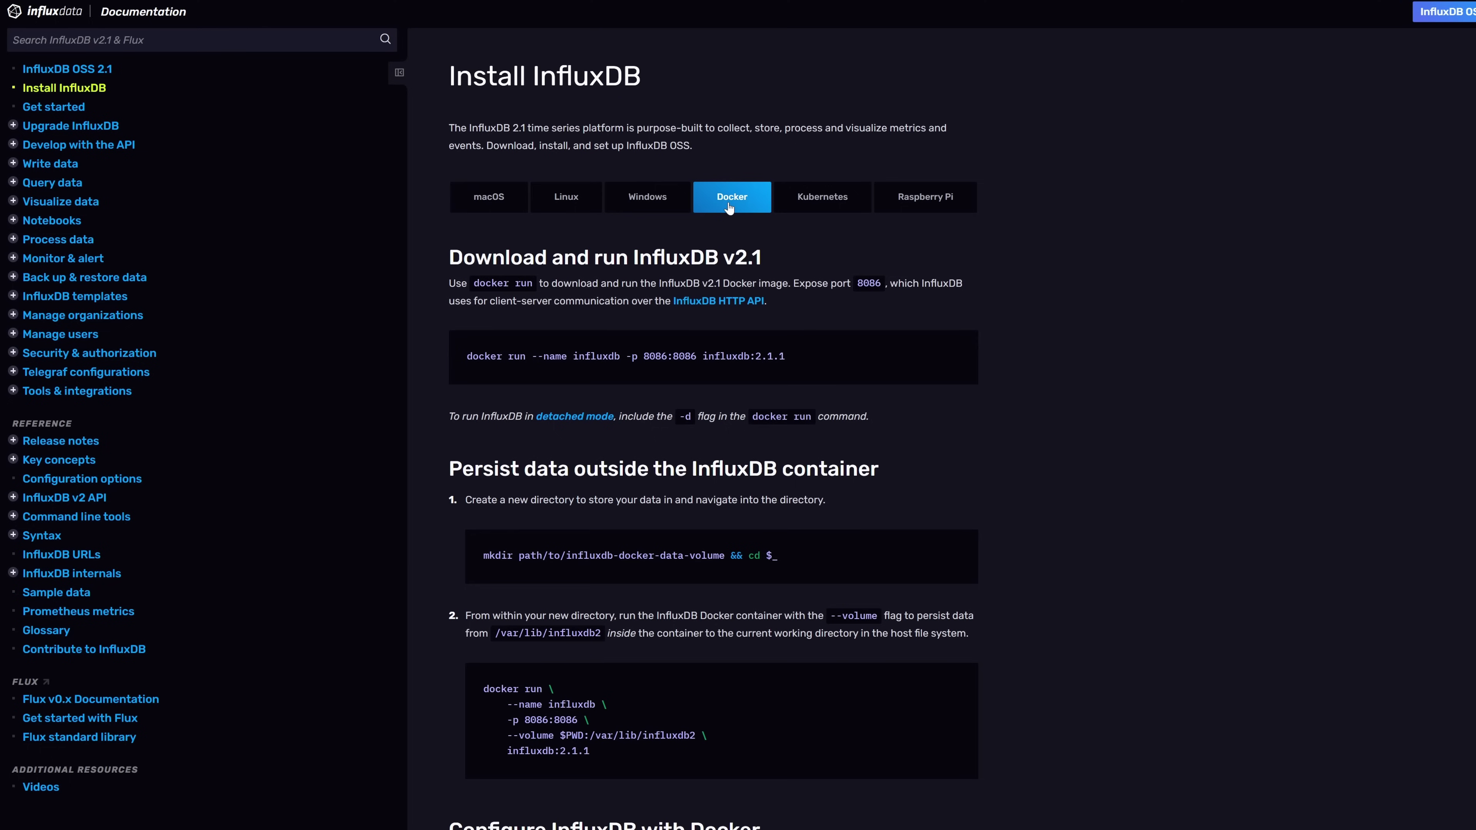
left_click_drag(467, 363, 853, 362)
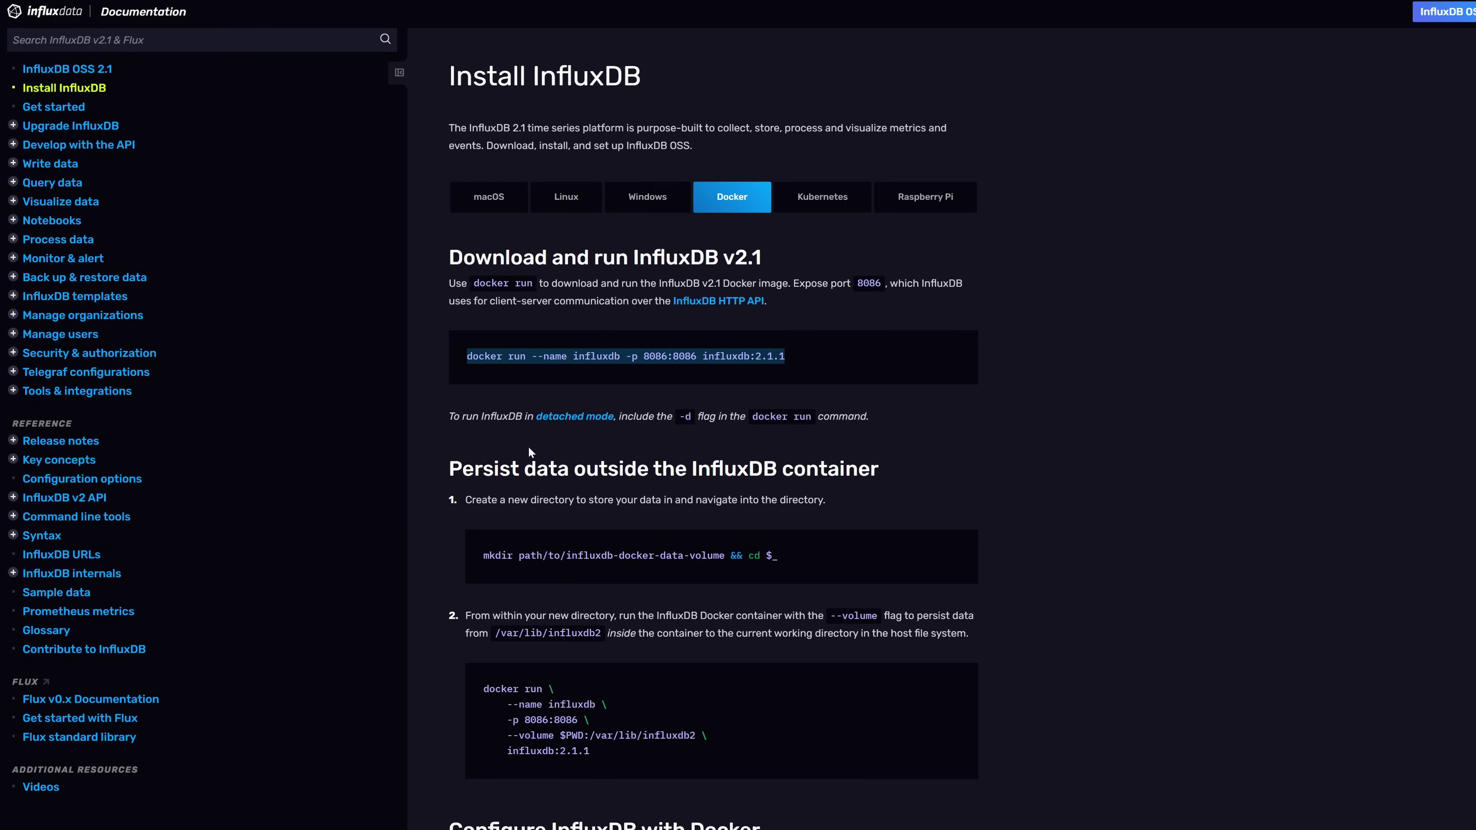
left_click(473, 451)
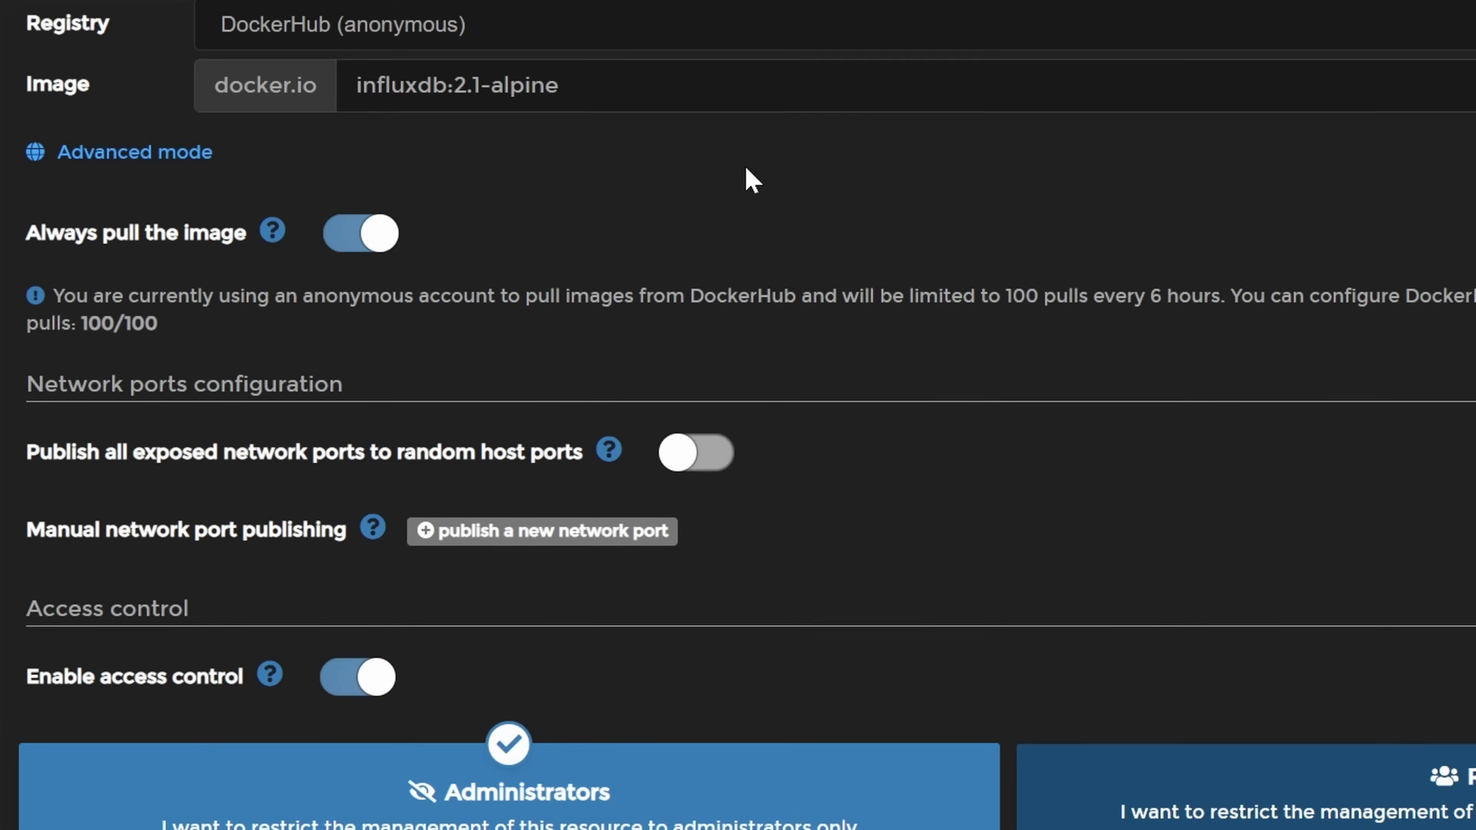
Step: Add a port mapping publishing host port 8086 for the container
left_click(705, 459)
left_click(567, 537)
left_click(191, 588)
type("80")
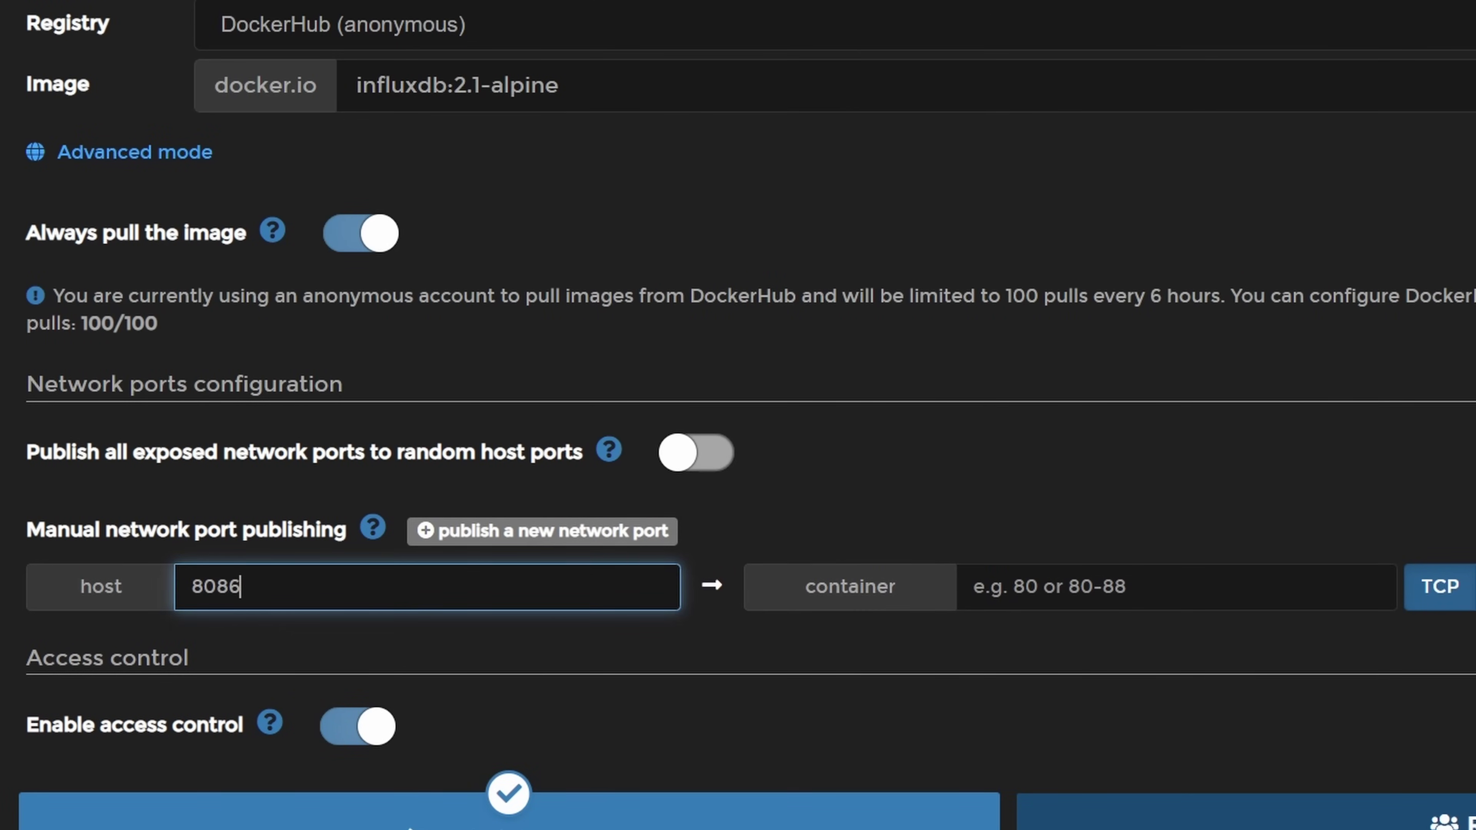
type("86")
key("Tab")
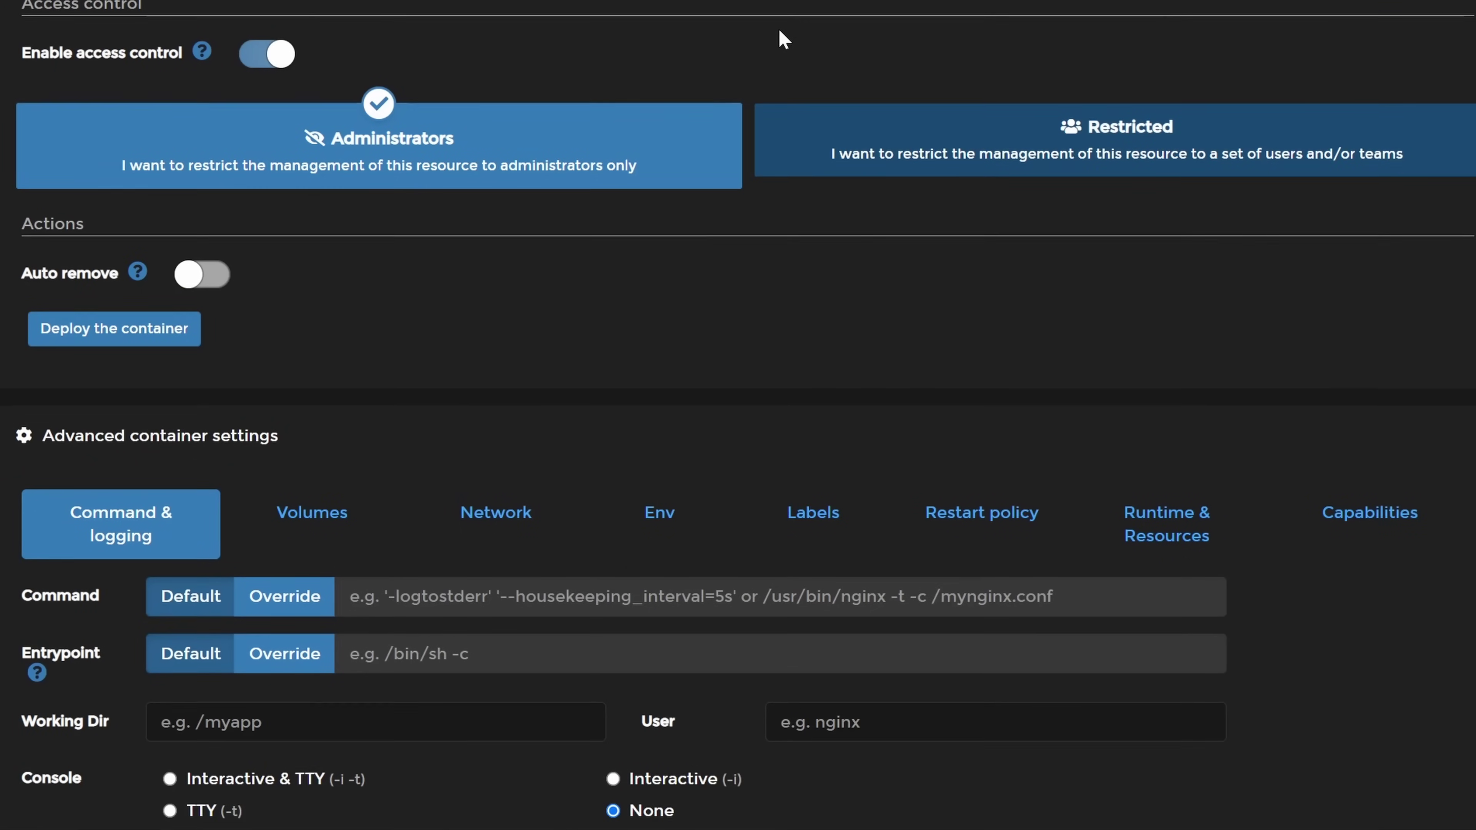
scroll(778, 28, "down", 4)
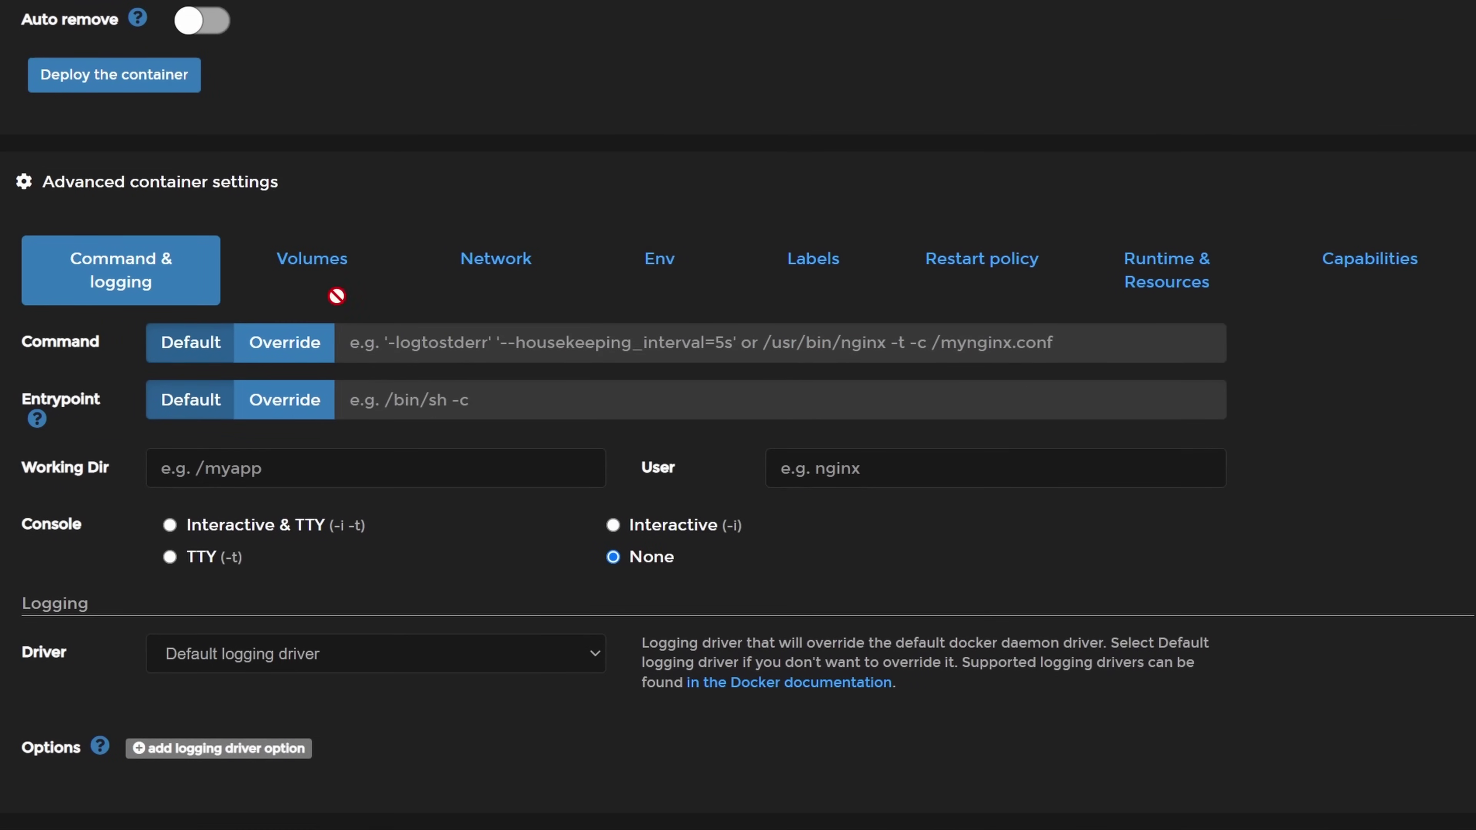
Step: Attach the influxdb-data volume to the container and add a second volume mapping
left_click(326, 256)
left_click(250, 604)
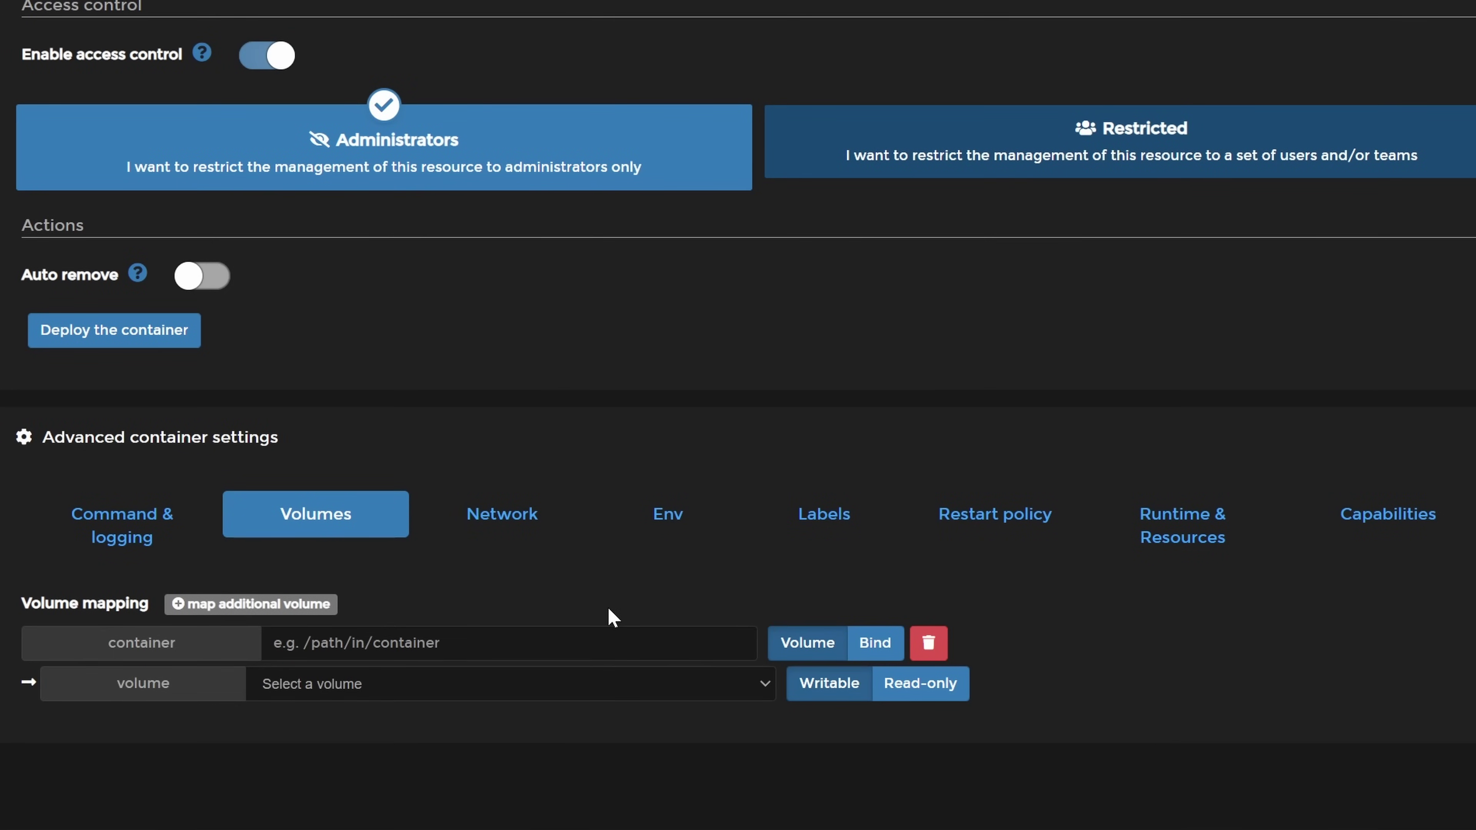
left_click(401, 683)
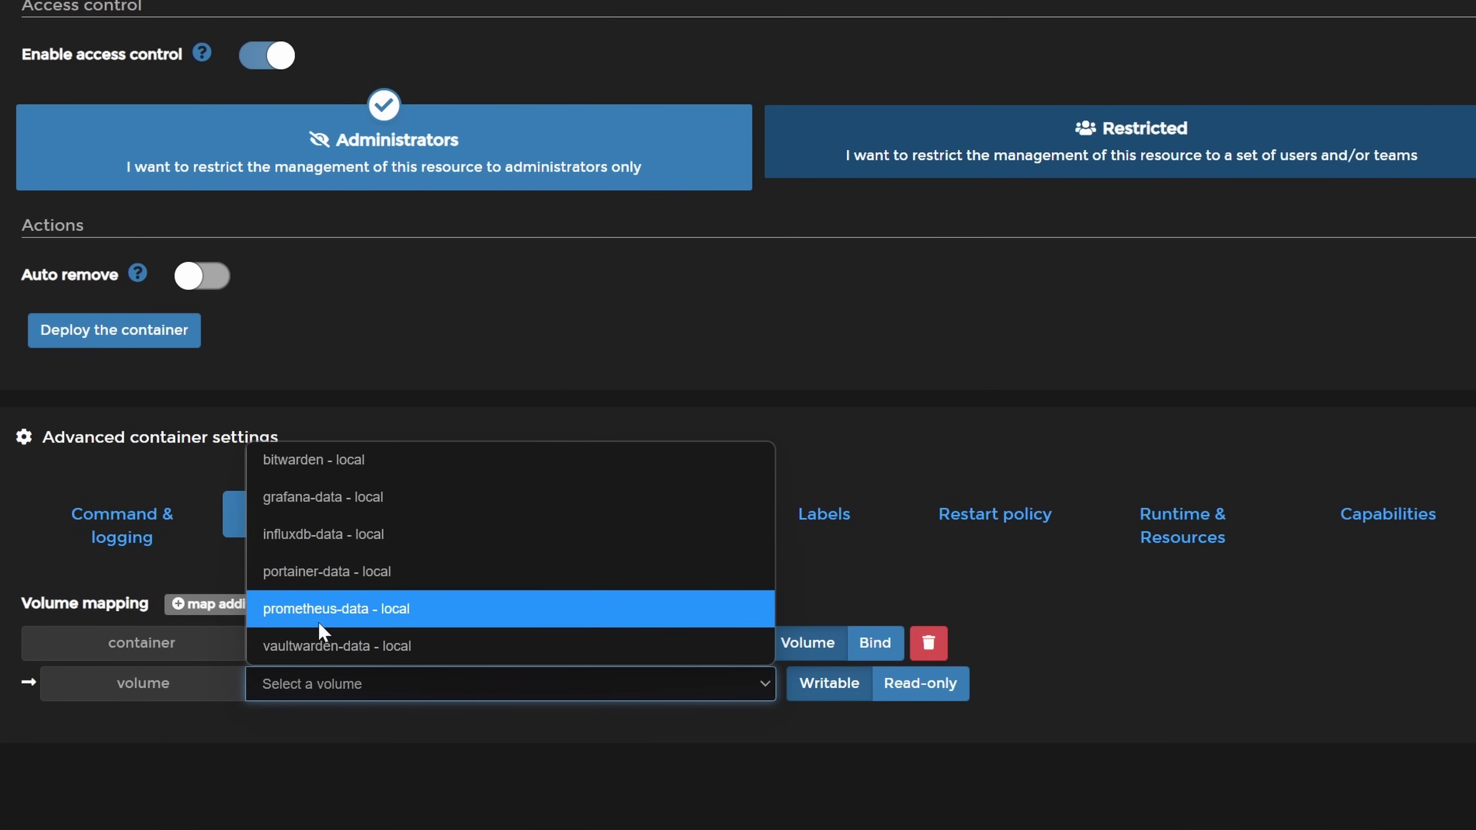
left_click(332, 535)
left_click(343, 643)
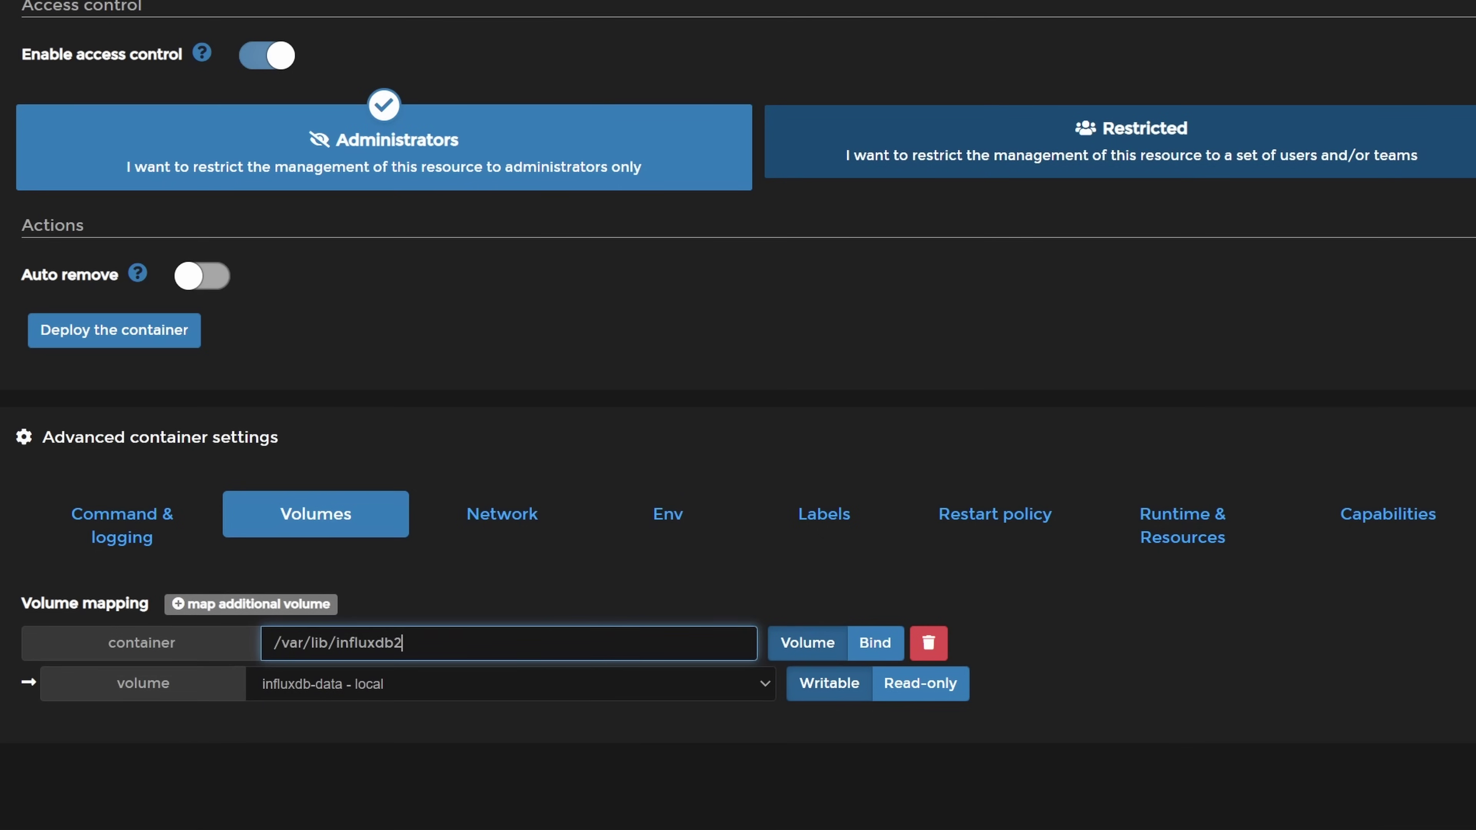
left_click(441, 602)
left_click(251, 605)
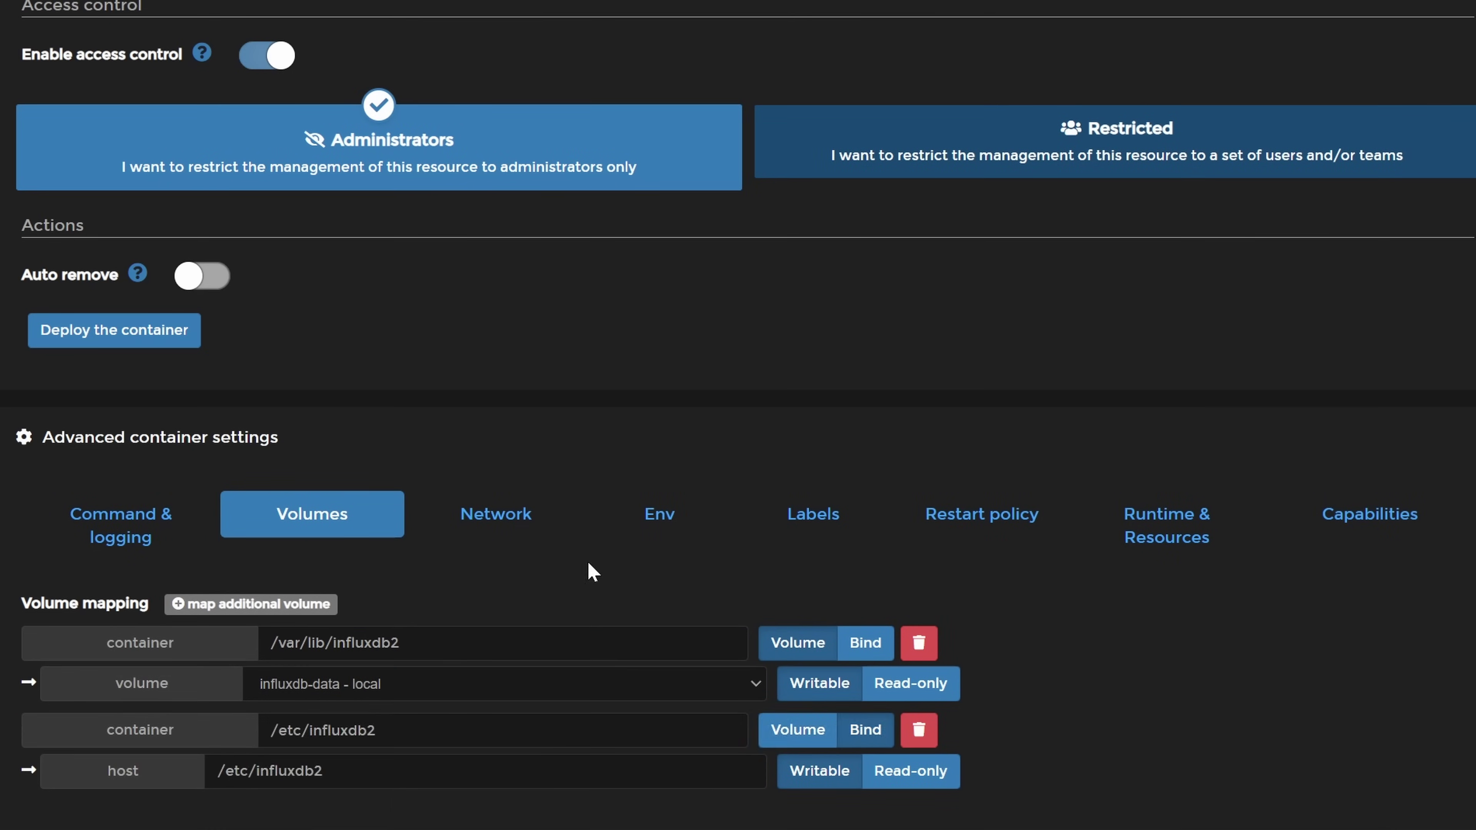
Step: Put the container on the frontend network with hostname influxdb
left_click(493, 520)
left_click(375, 602)
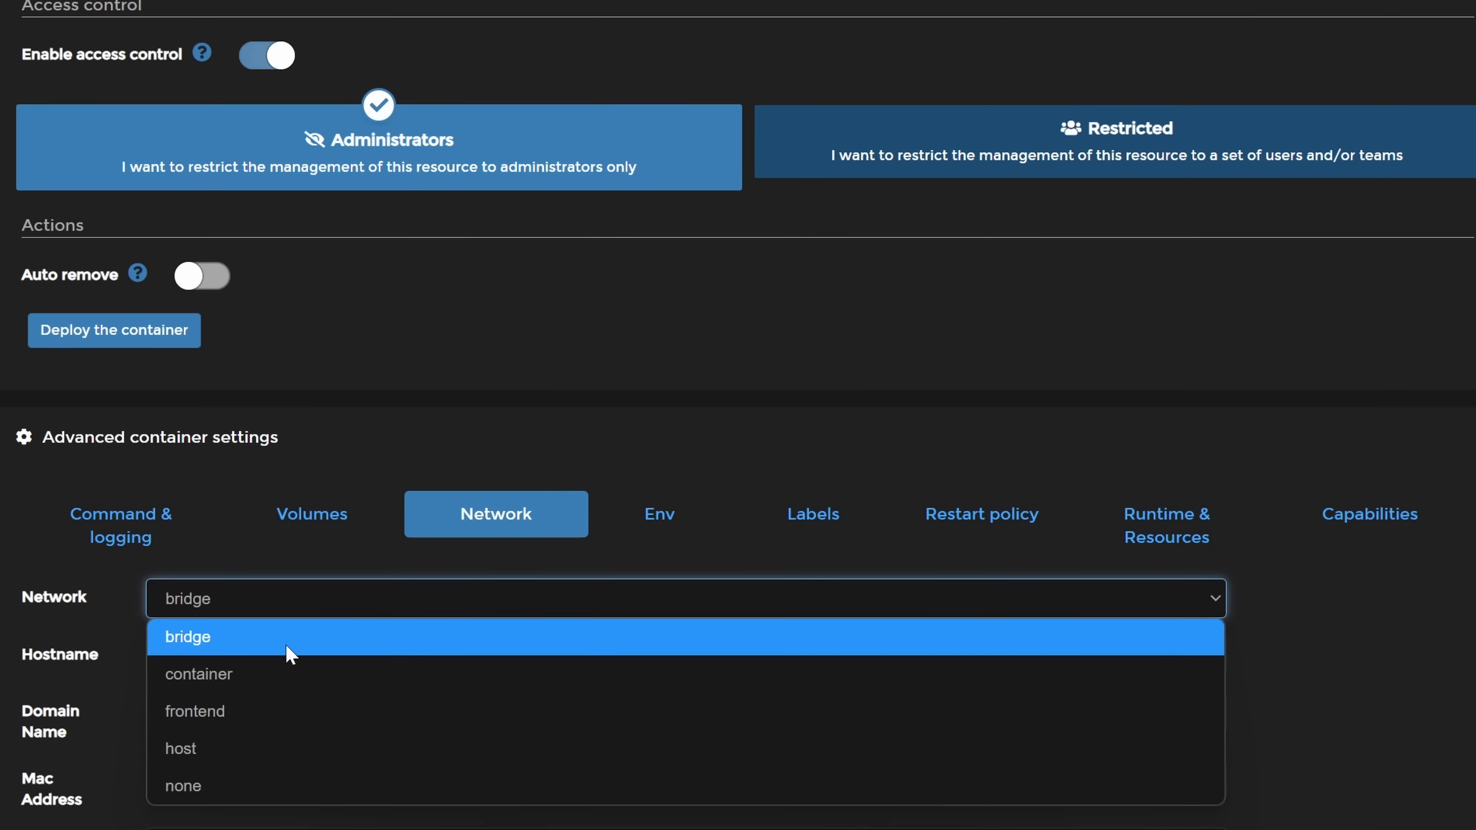
left_click(289, 711)
left_click(475, 663)
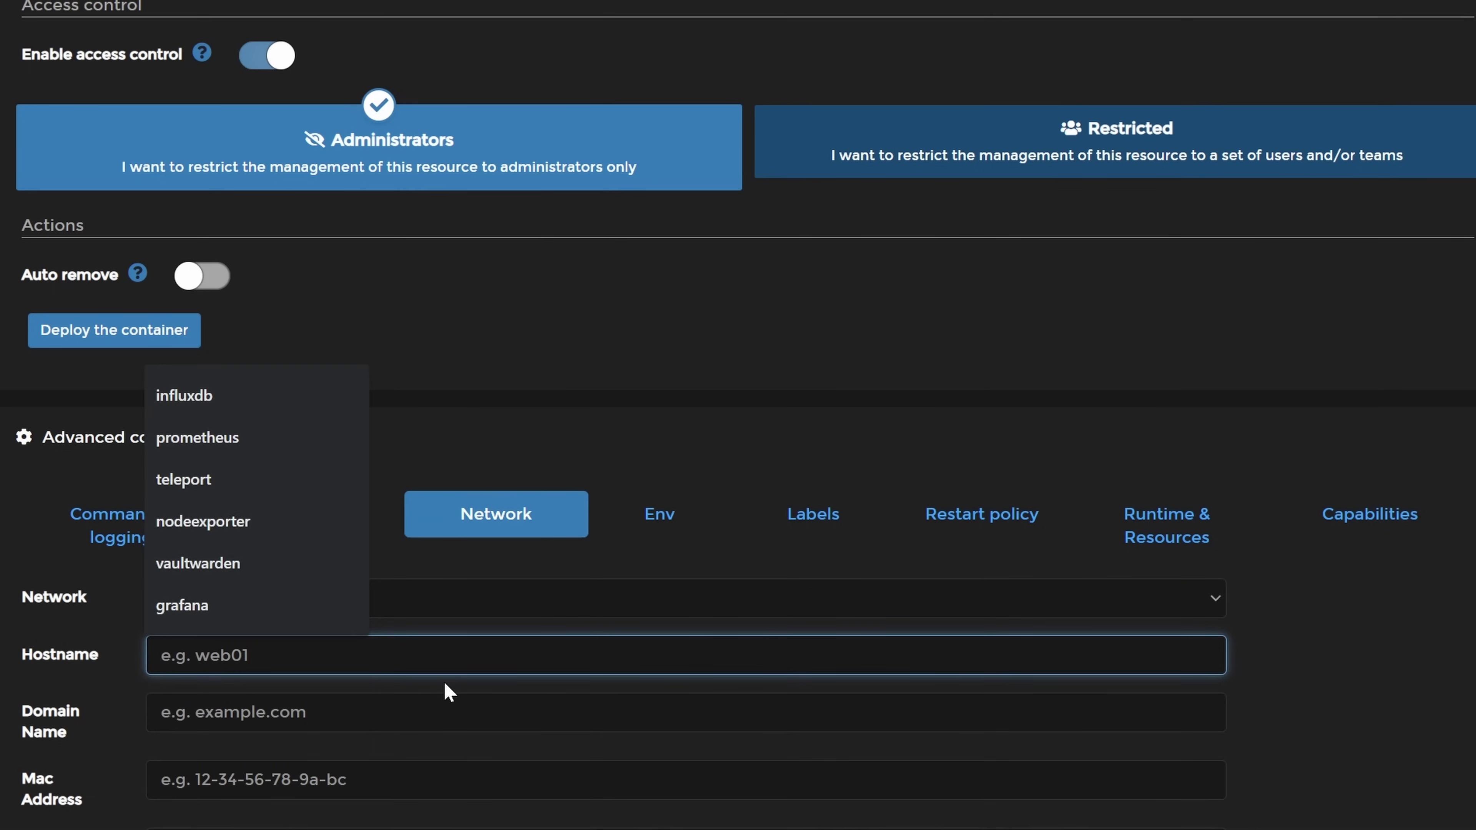
type("influx")
key("Down")
key("Return")
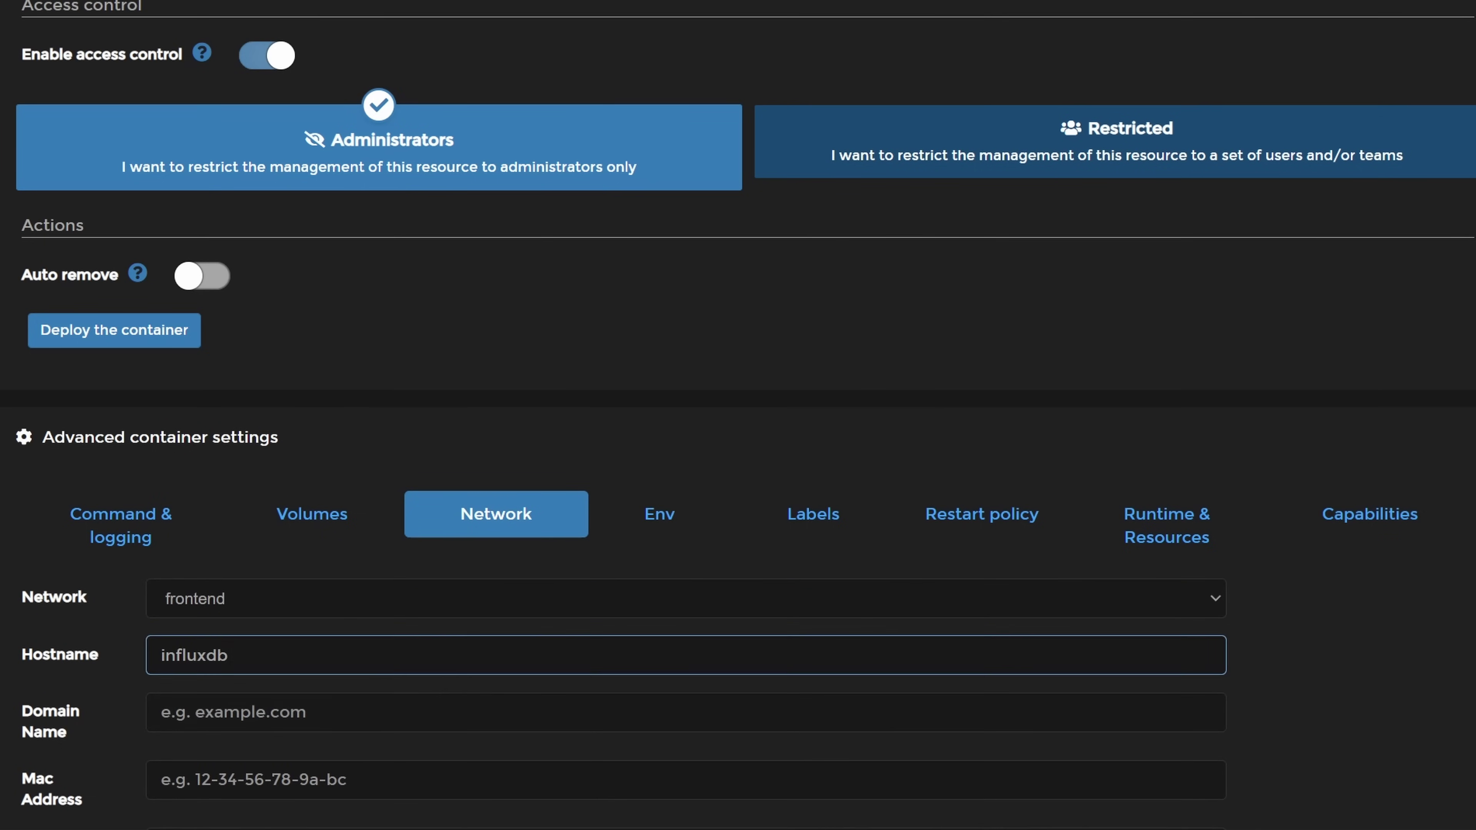
scroll(469, 407, "down", 5)
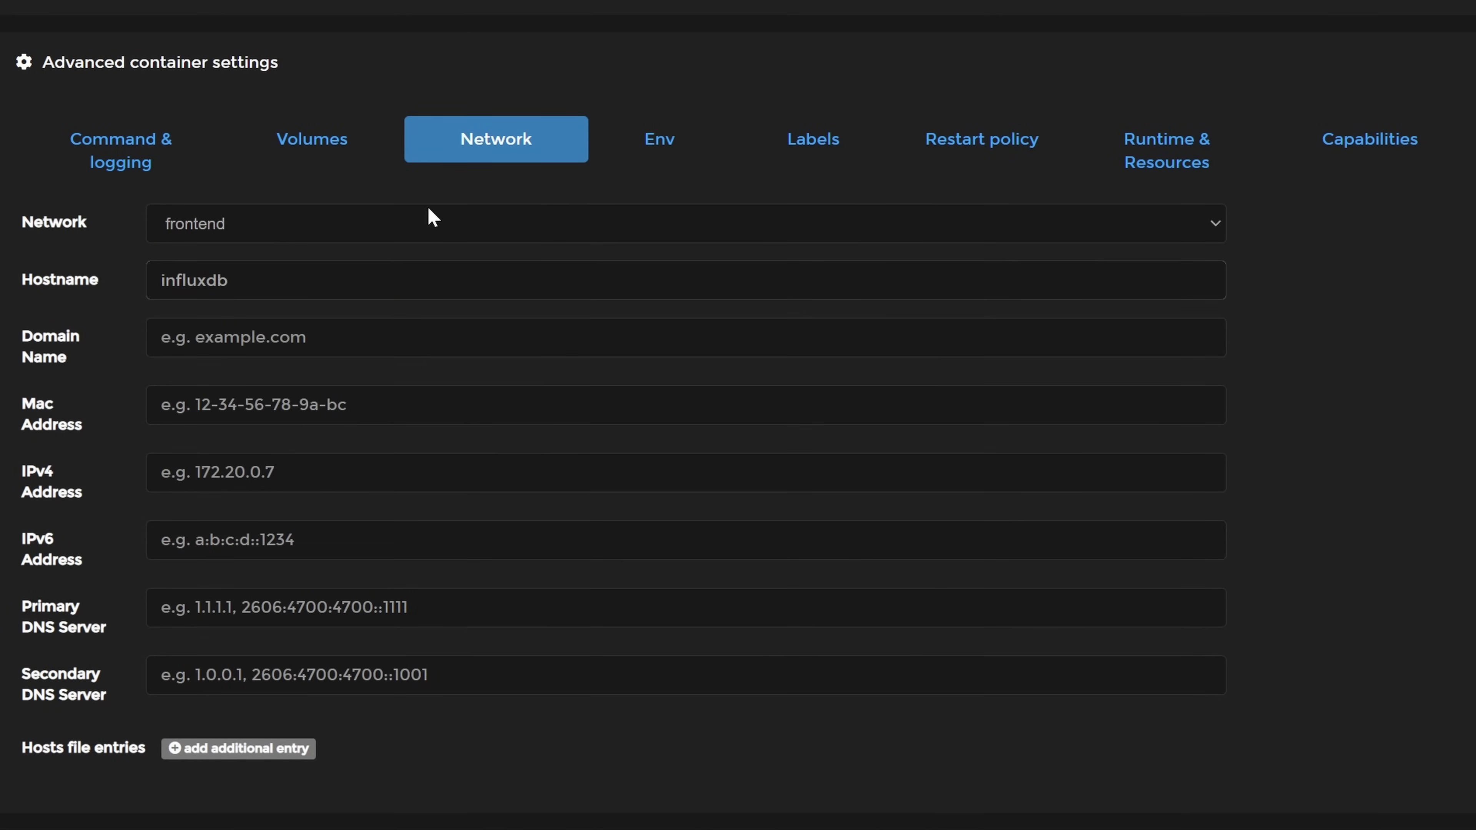
Step: Choose the Unless stopped restart policy and deploy the influxdb container
left_click(981, 139)
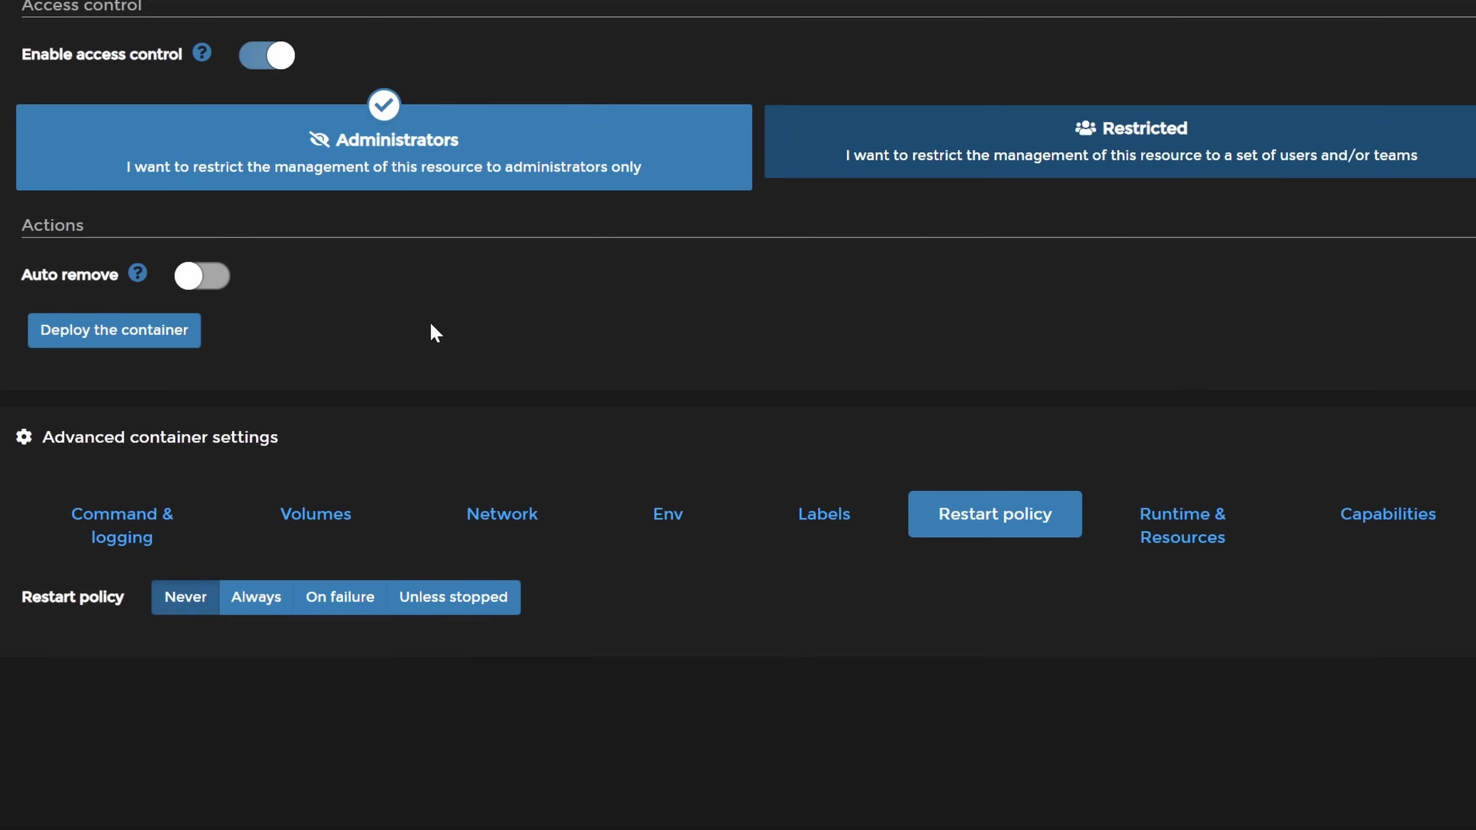
left_click(482, 603)
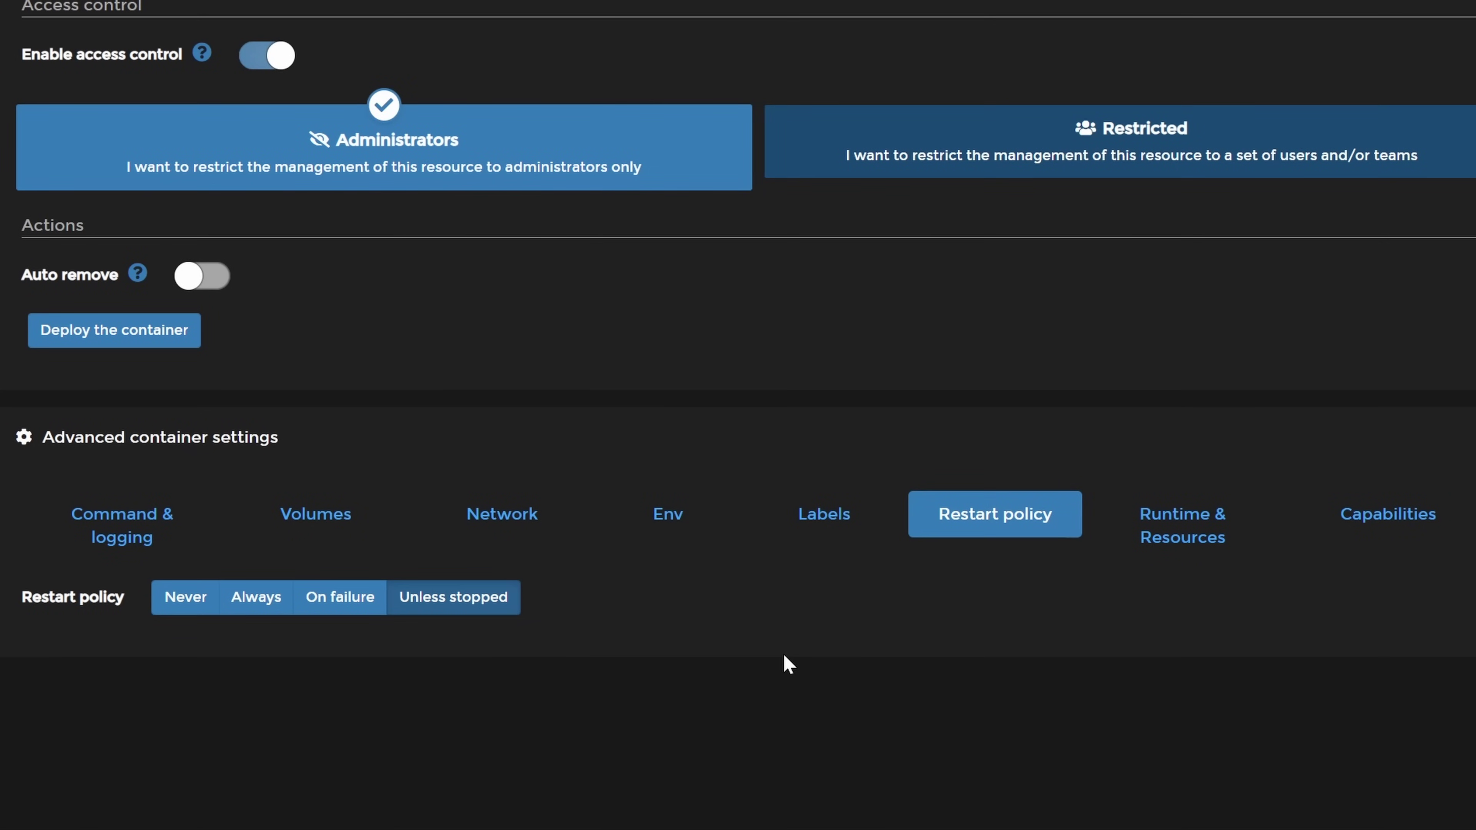
left_click(157, 330)
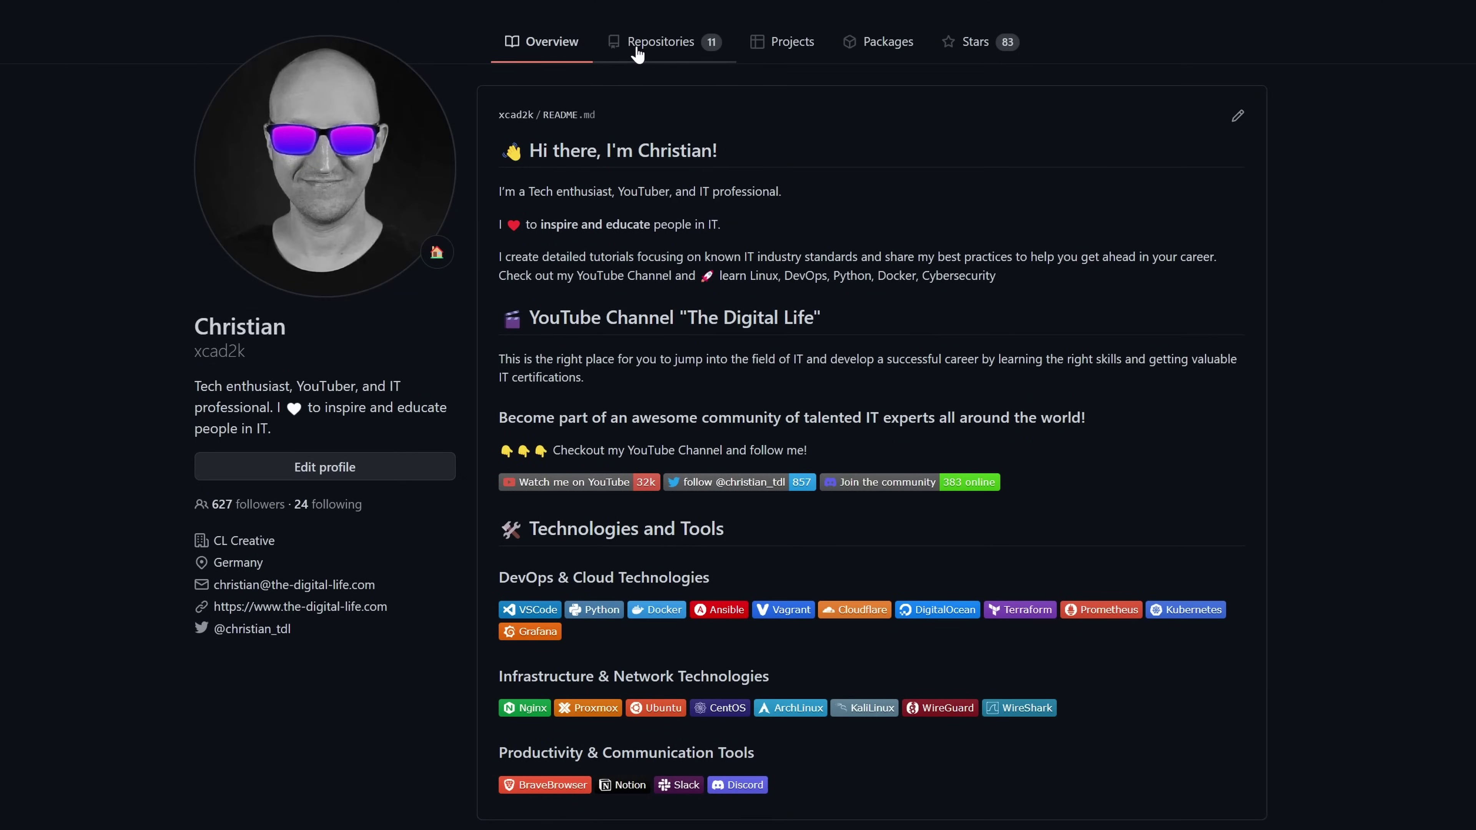
Step: Open boilerplates/docker-compose/influxdb/docker-compose.yml and highlight the commented setup and admin token lines
left_click(637, 51)
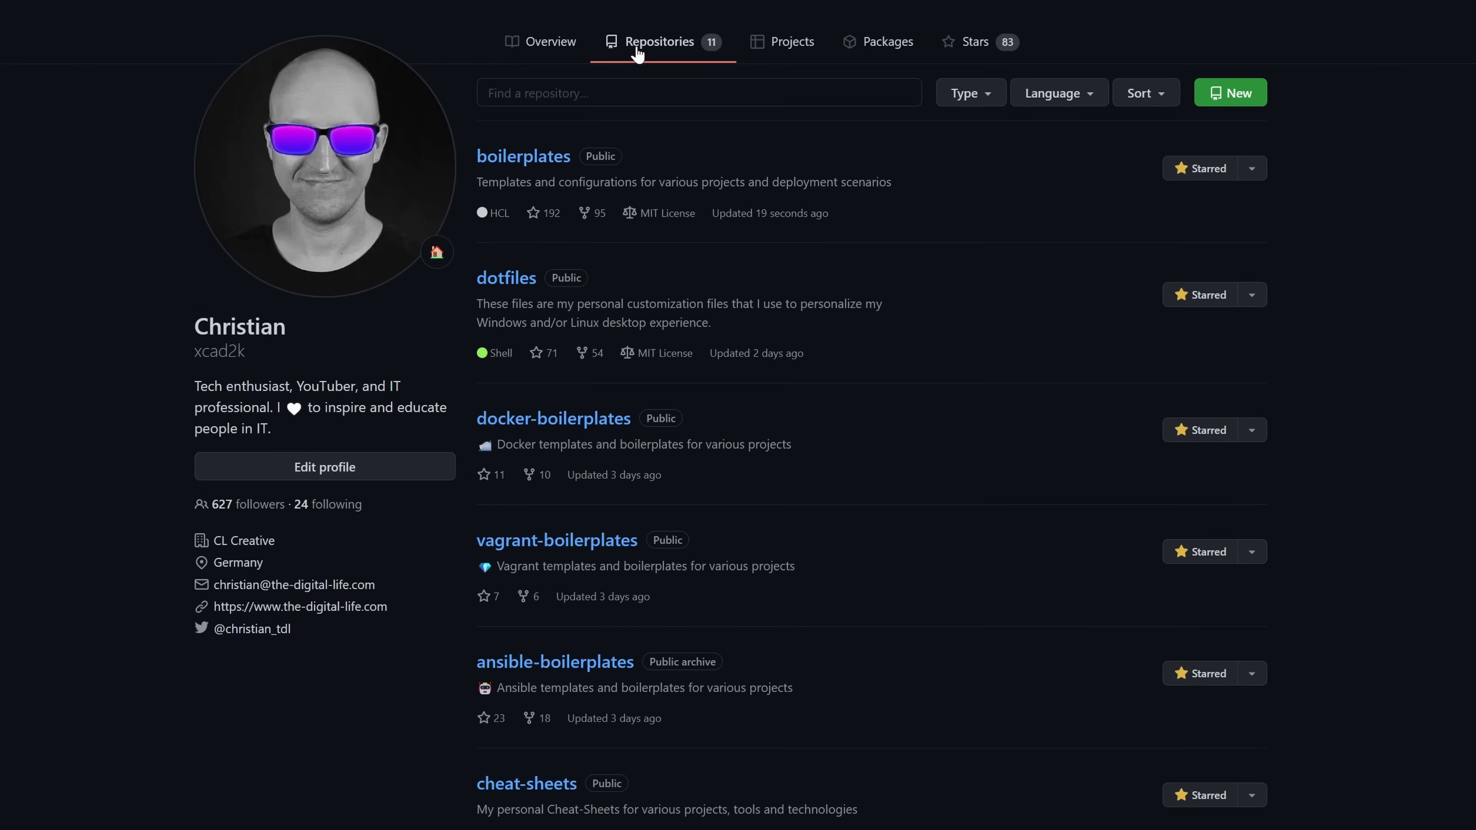
left_click(515, 169)
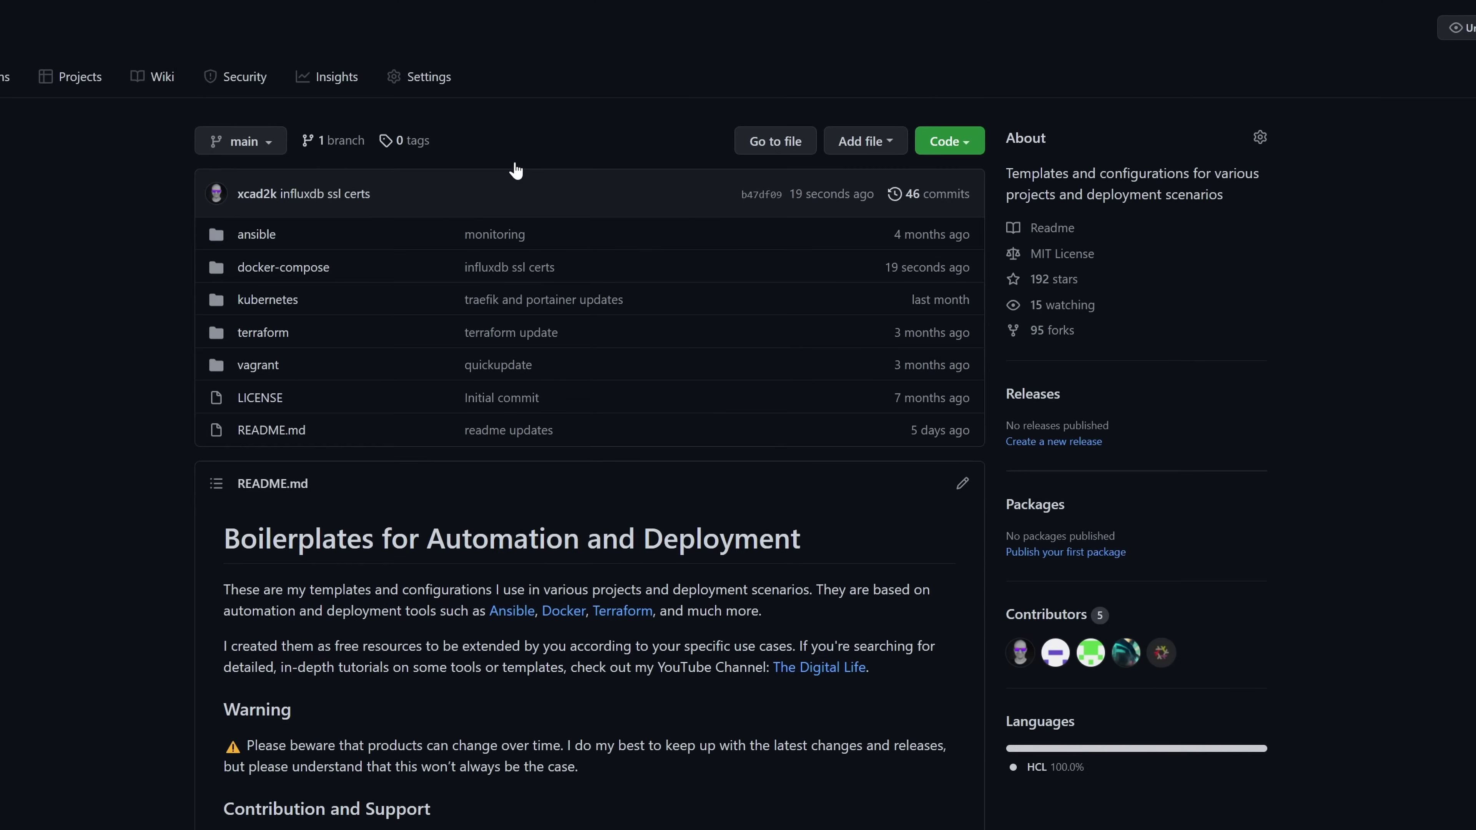
left_click(290, 274)
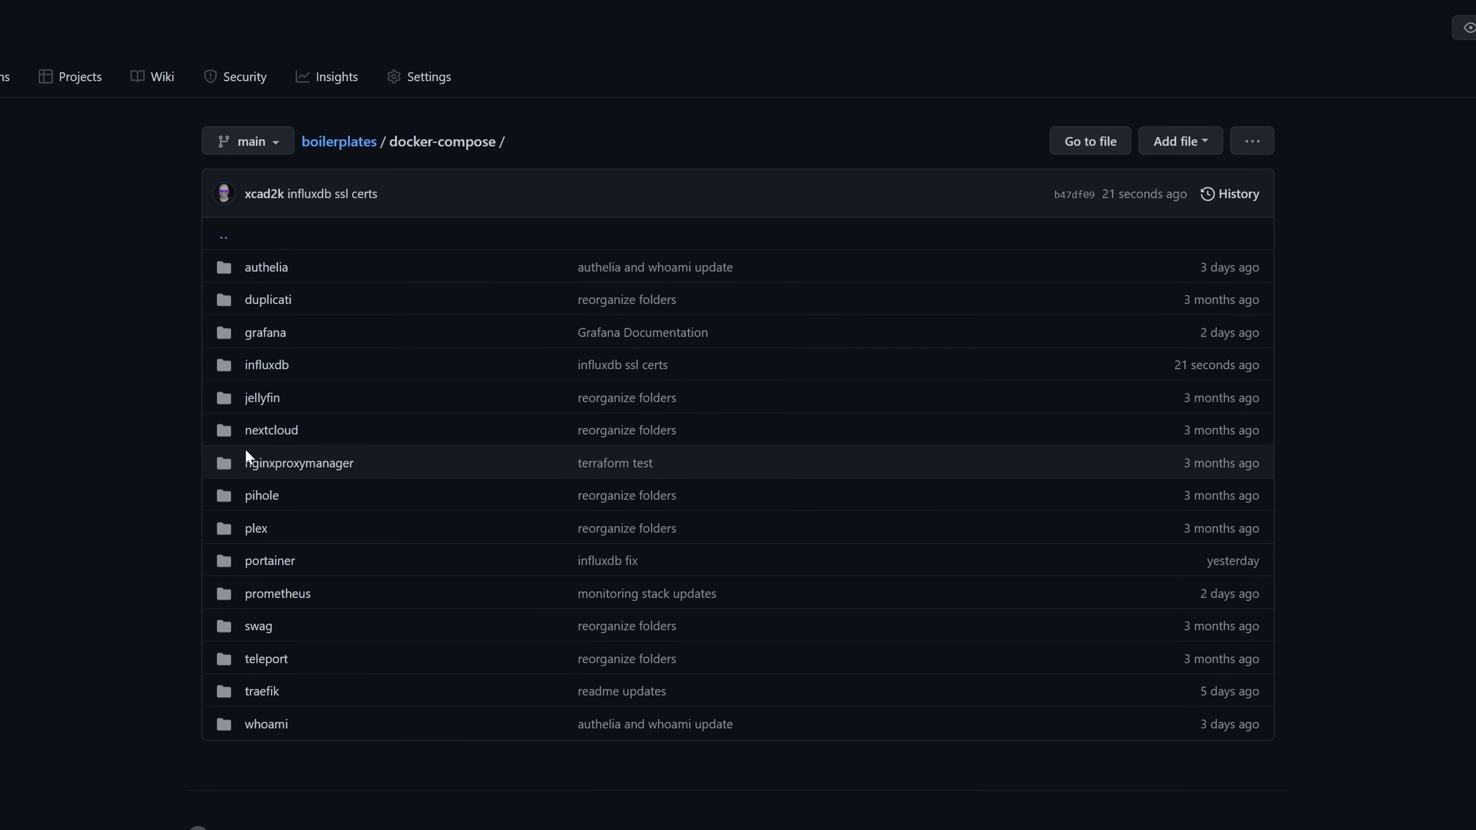
left_click(265, 375)
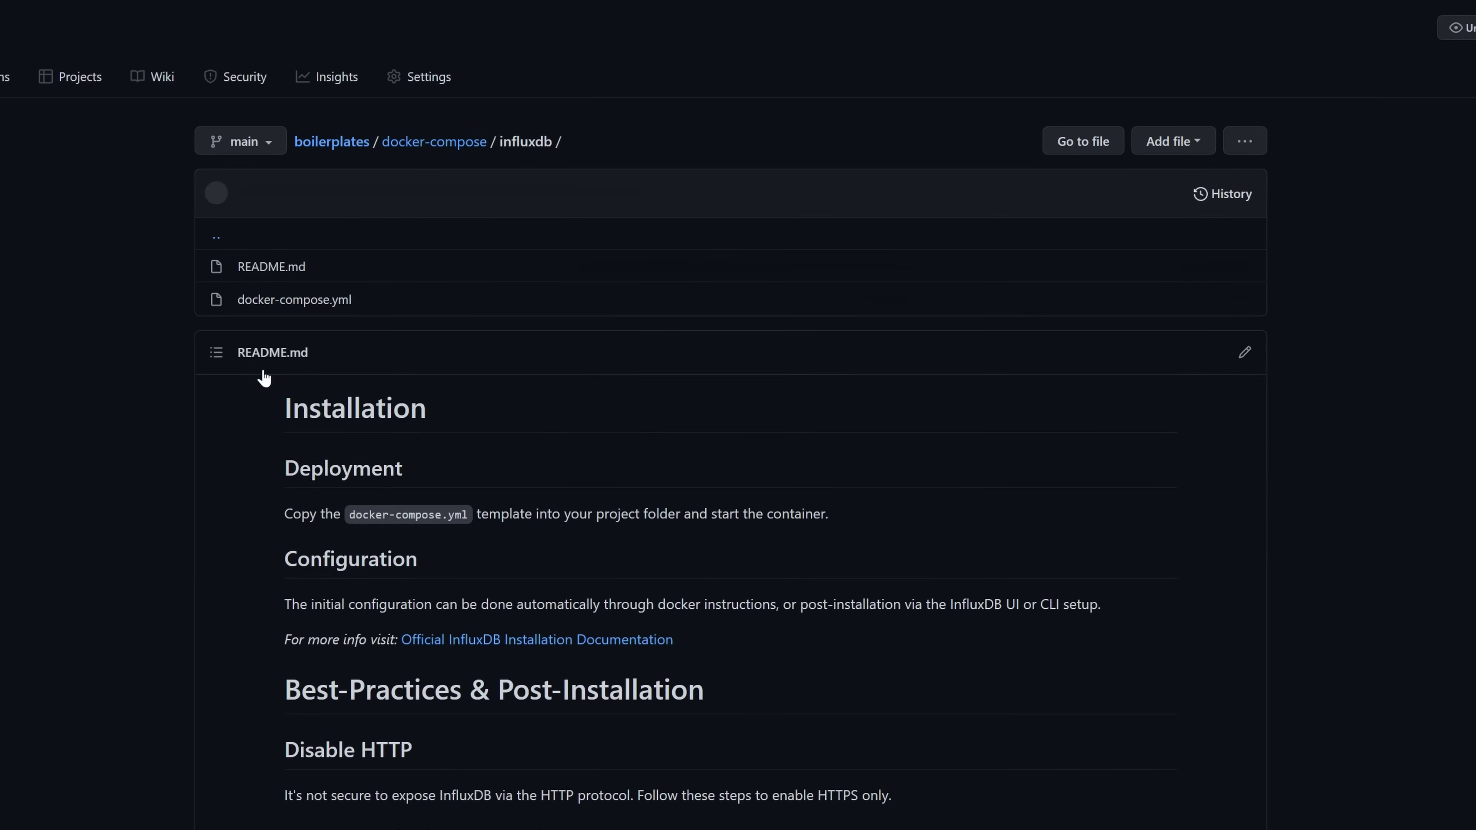
scroll(353, 436, "down", 2)
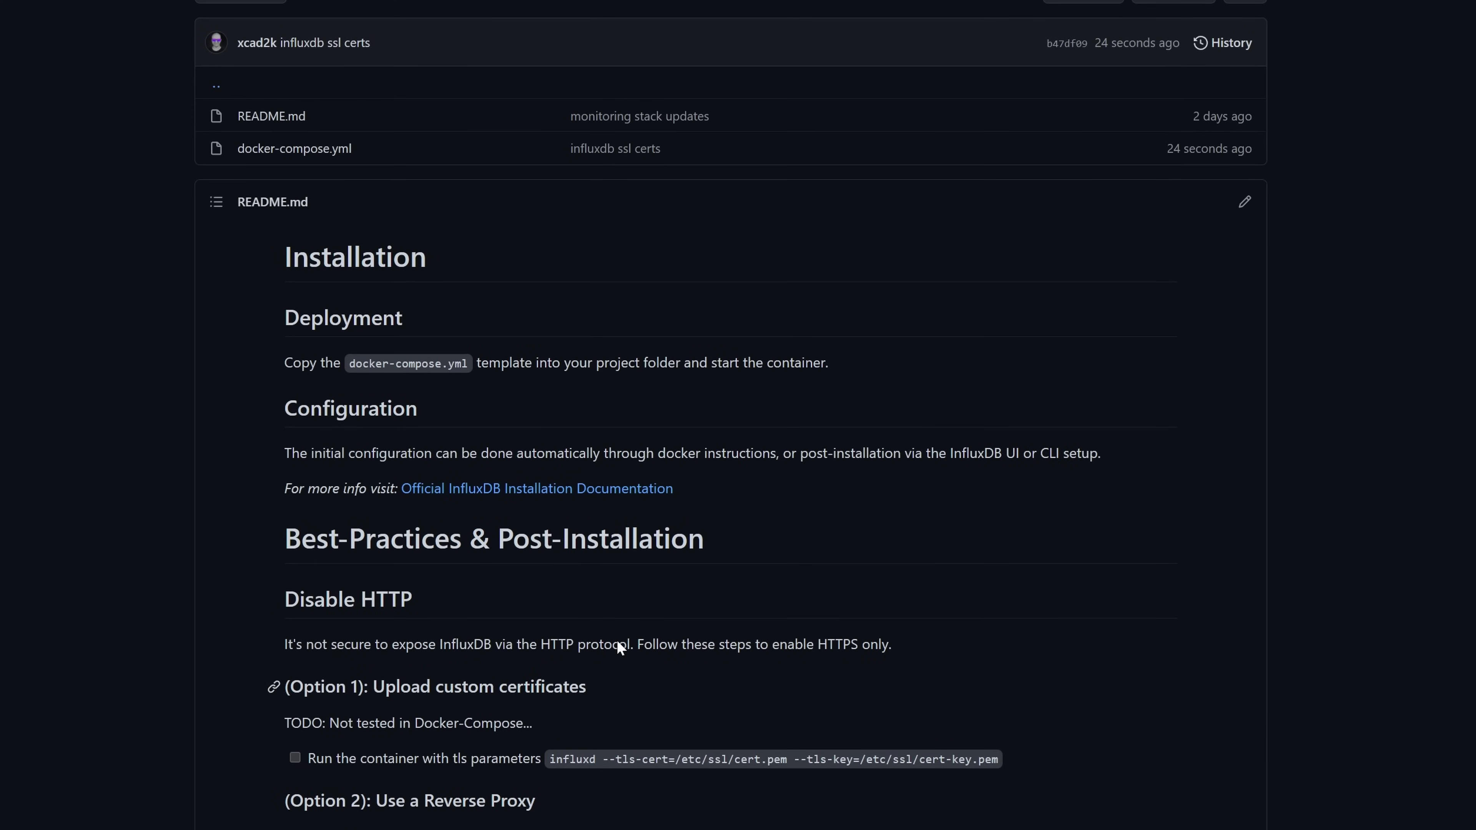
left_click(285, 153)
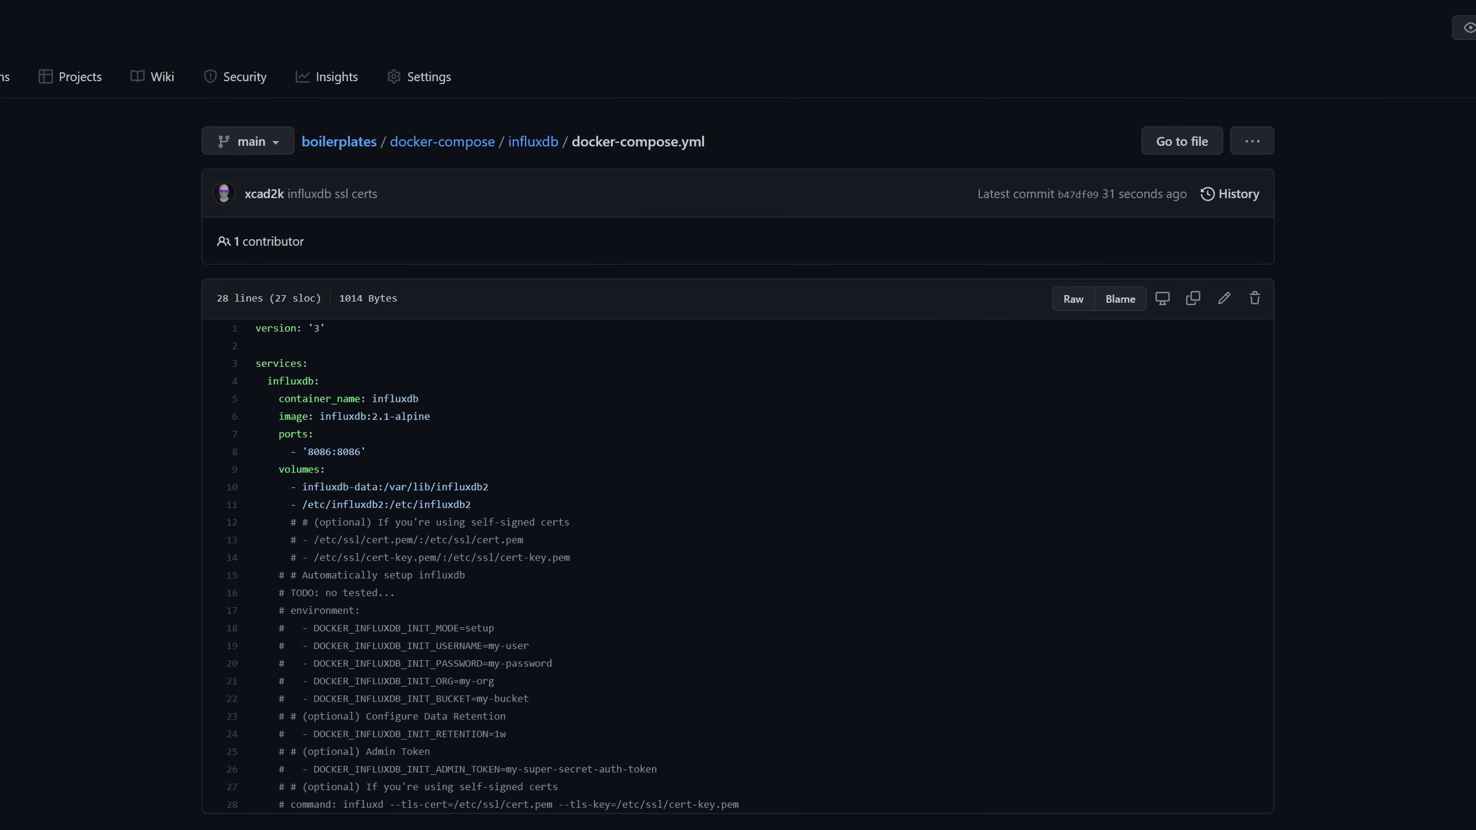
left_click_drag(284, 628, 529, 699)
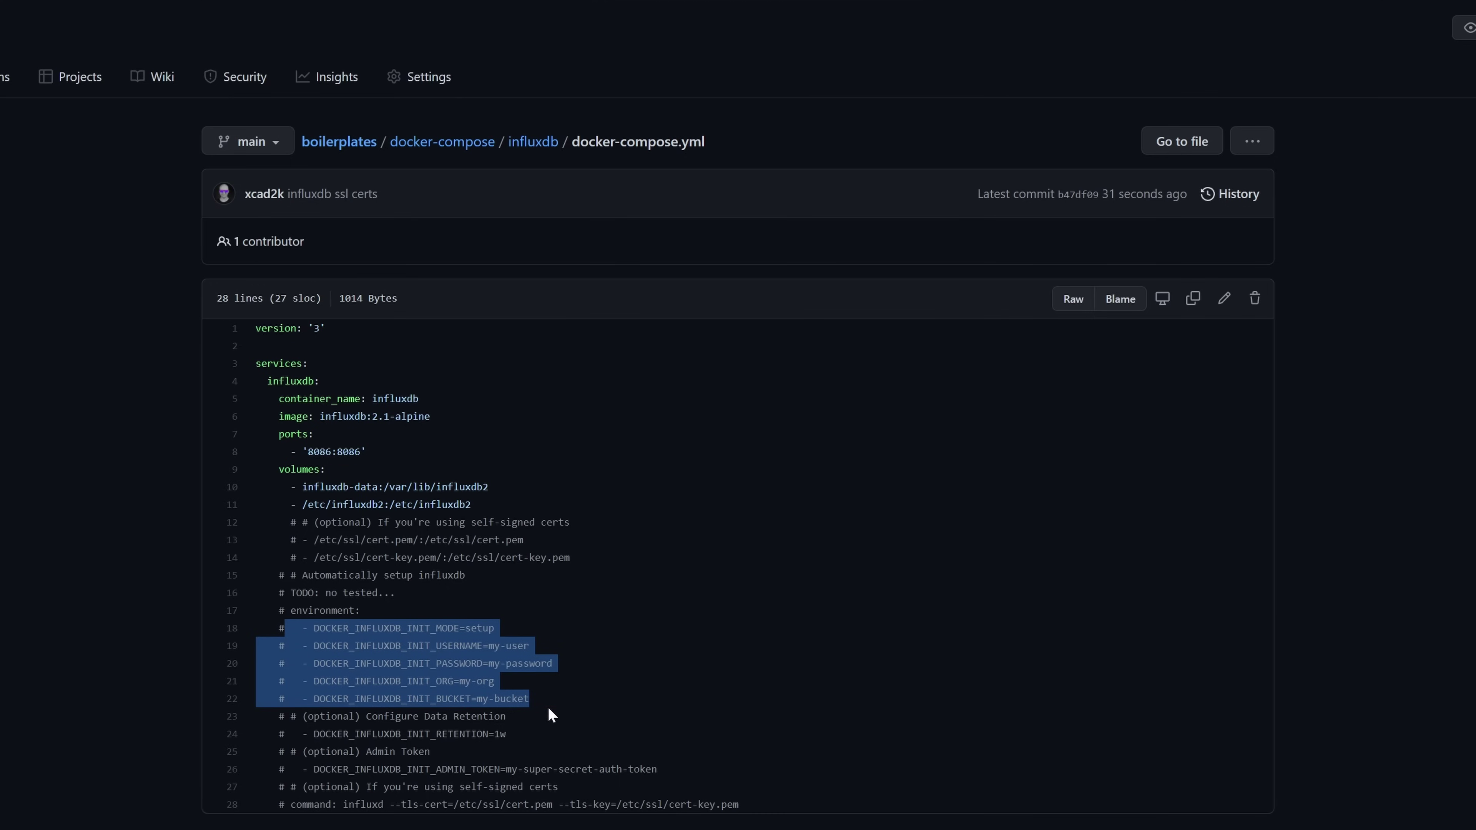
left_click_drag(657, 769, 267, 773)
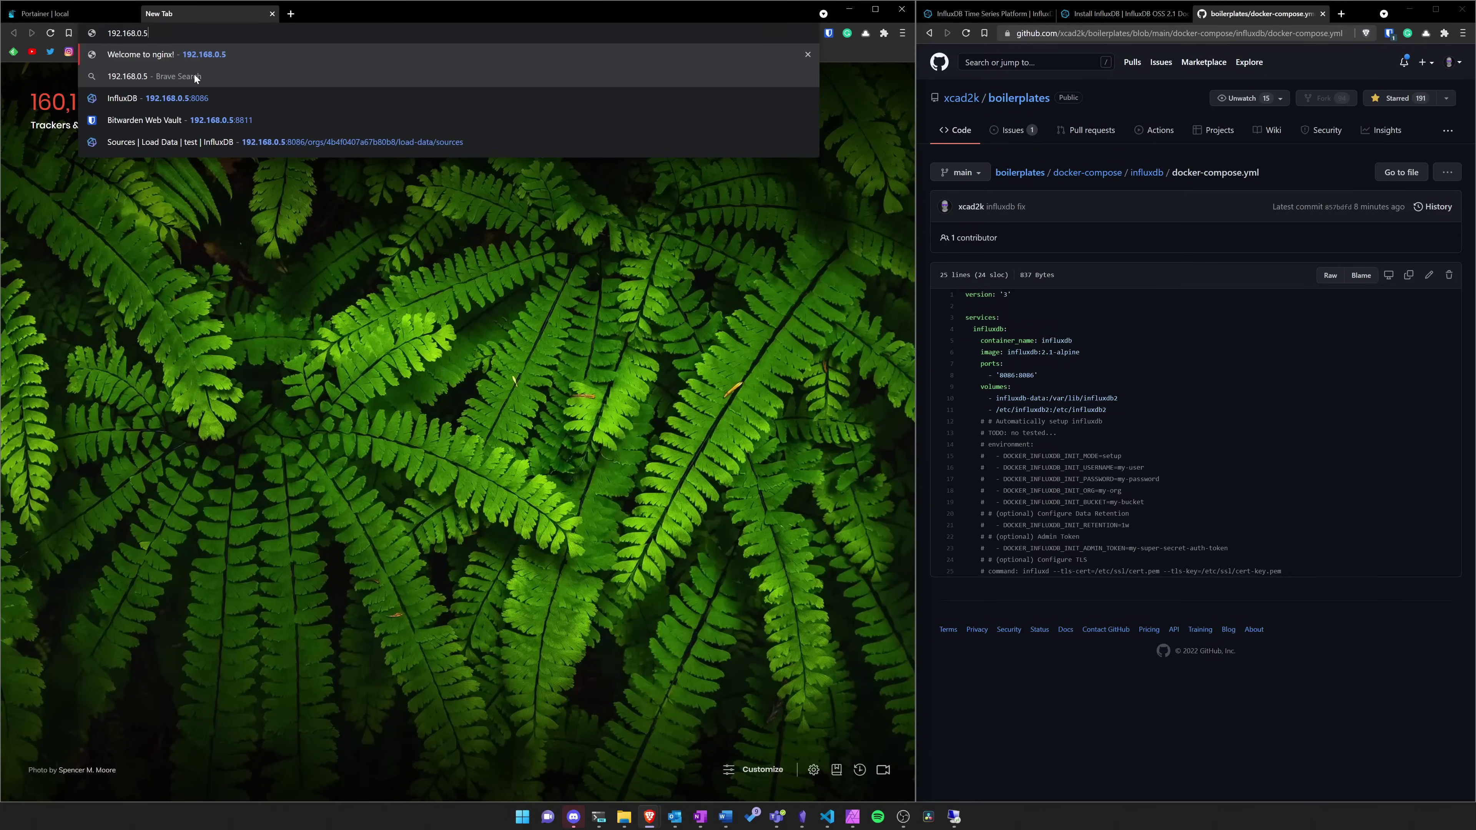
Step: Load 192.168.0.5:8086 and start InfluxDB onboarding with Get Started
key("Return")
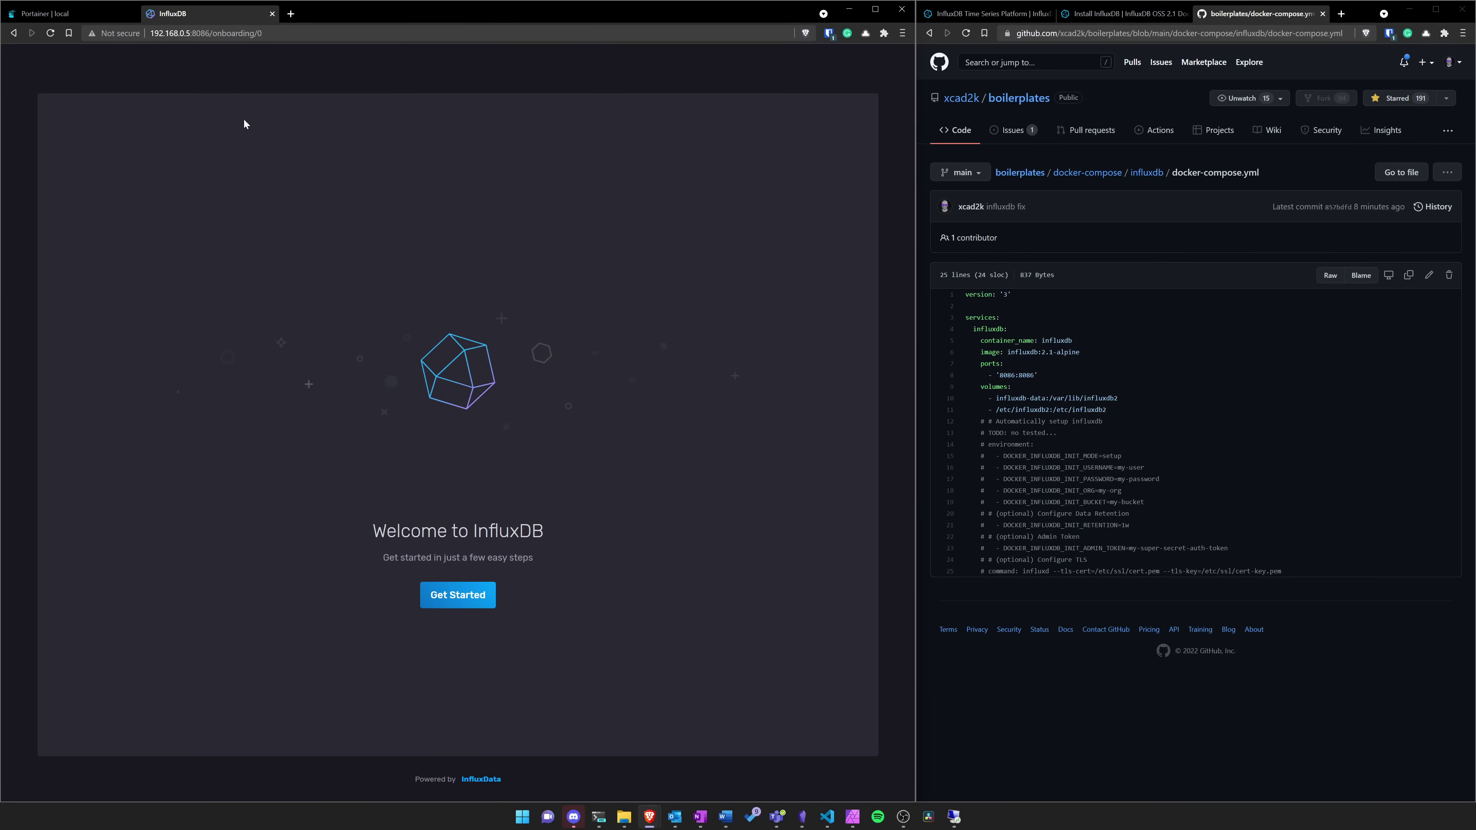
left_click(438, 589)
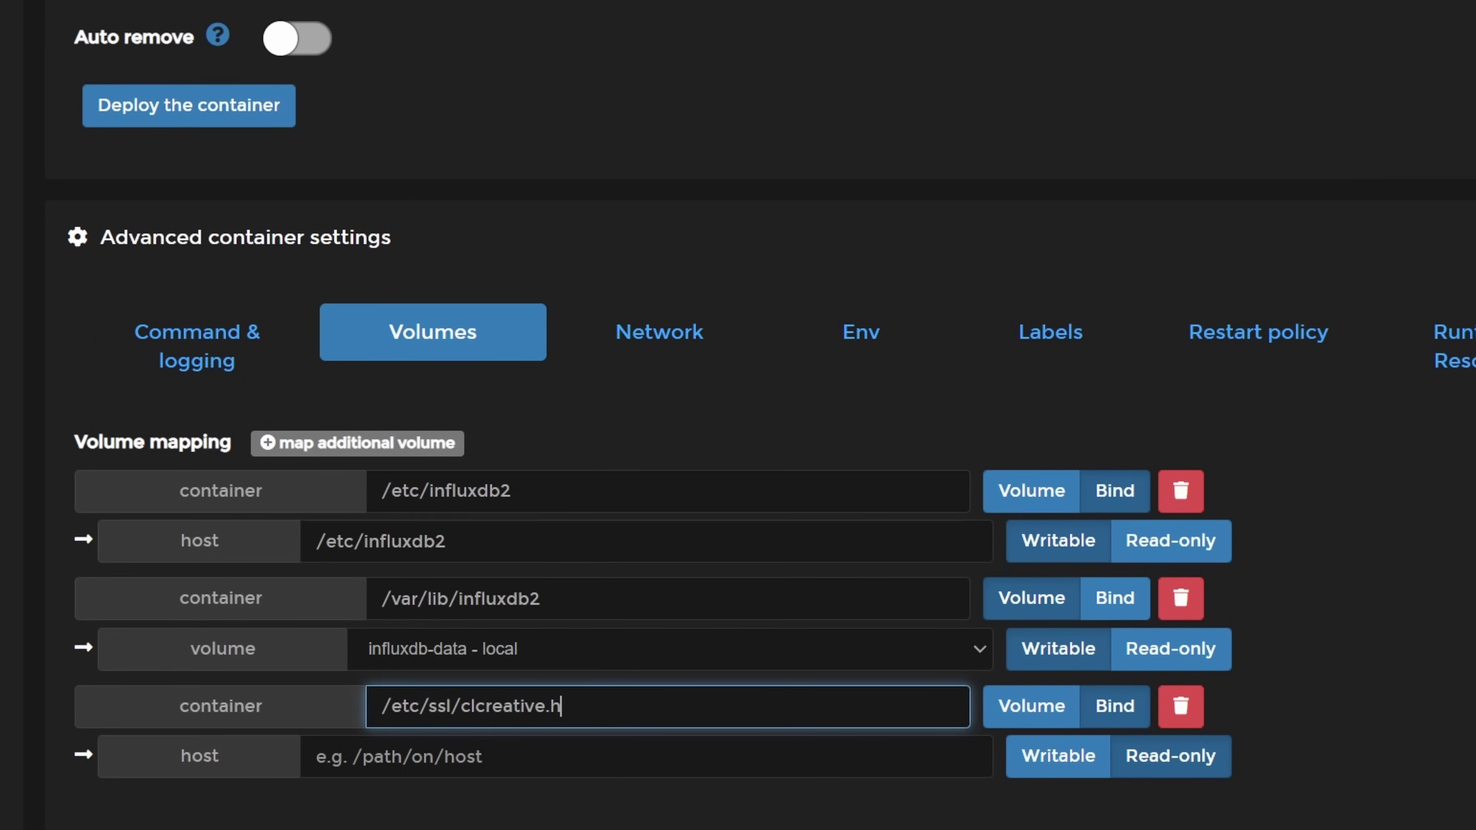
Step: Set the certificate mapping's host path to /etc/ssl/clcreative.home and run the container as user 1000
key("ctrl+a")
left_click(325, 756)
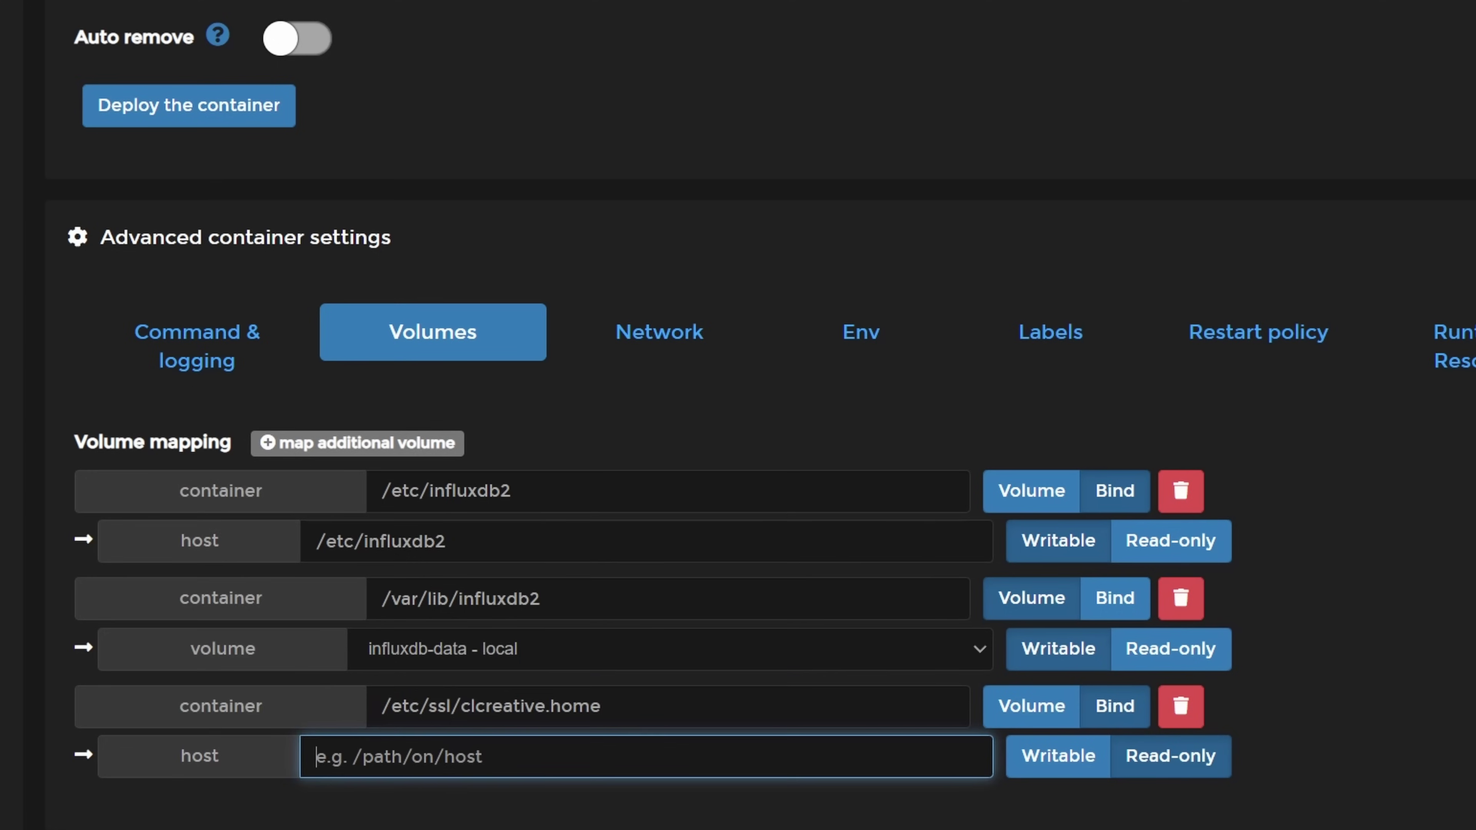
key("Tab")
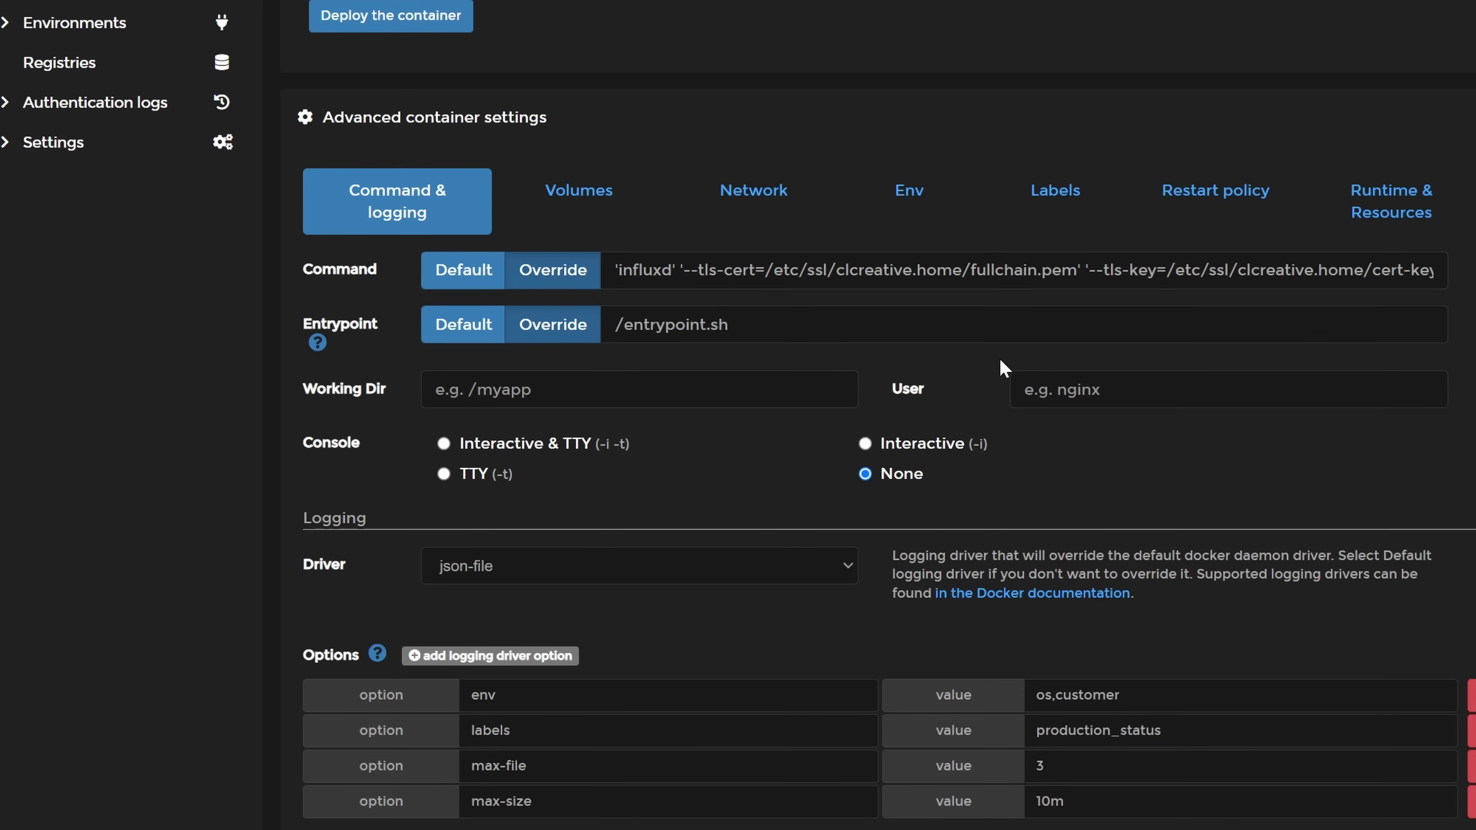
left_click(1121, 390)
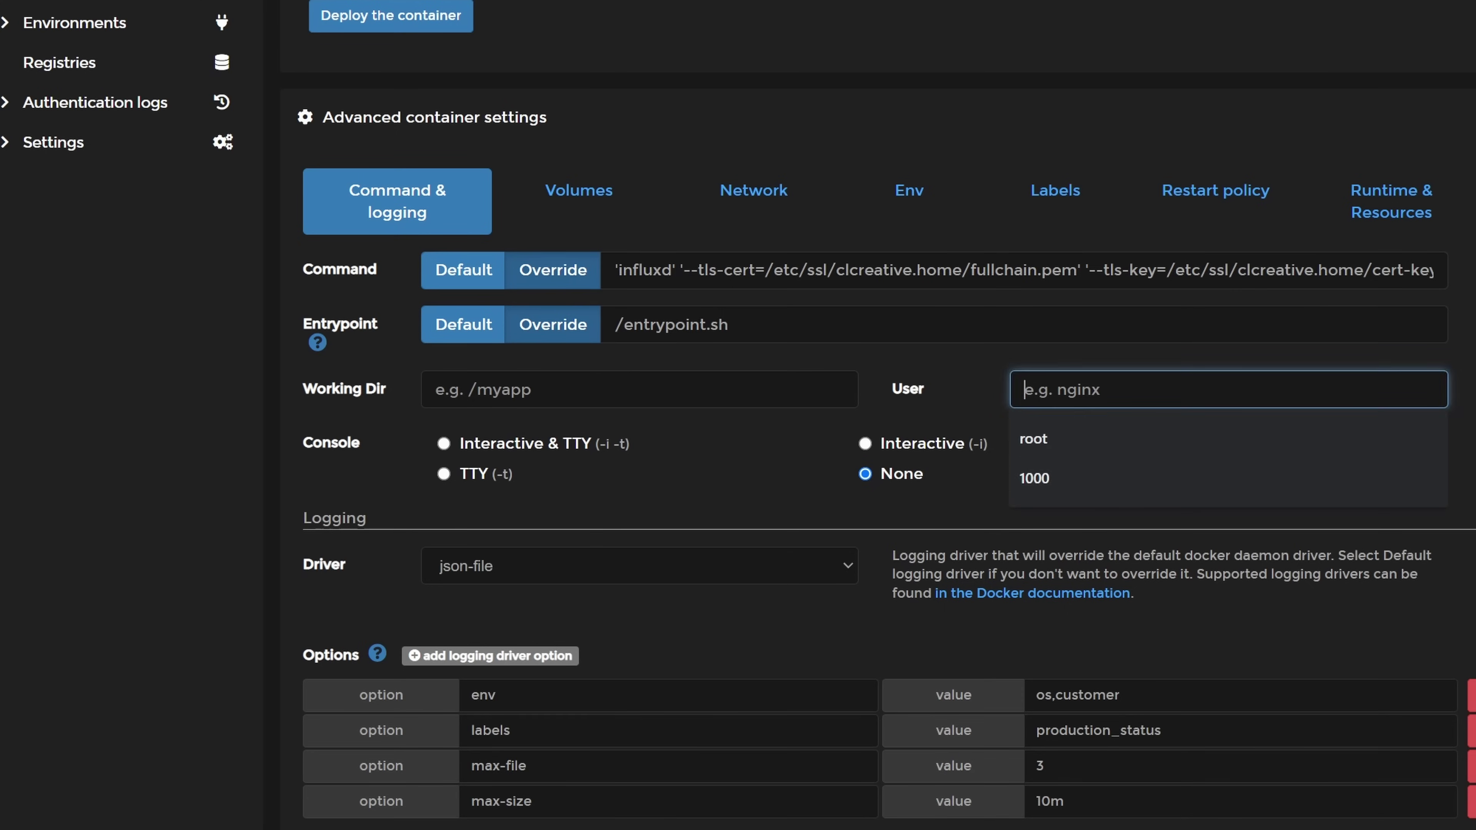
left_click(1041, 478)
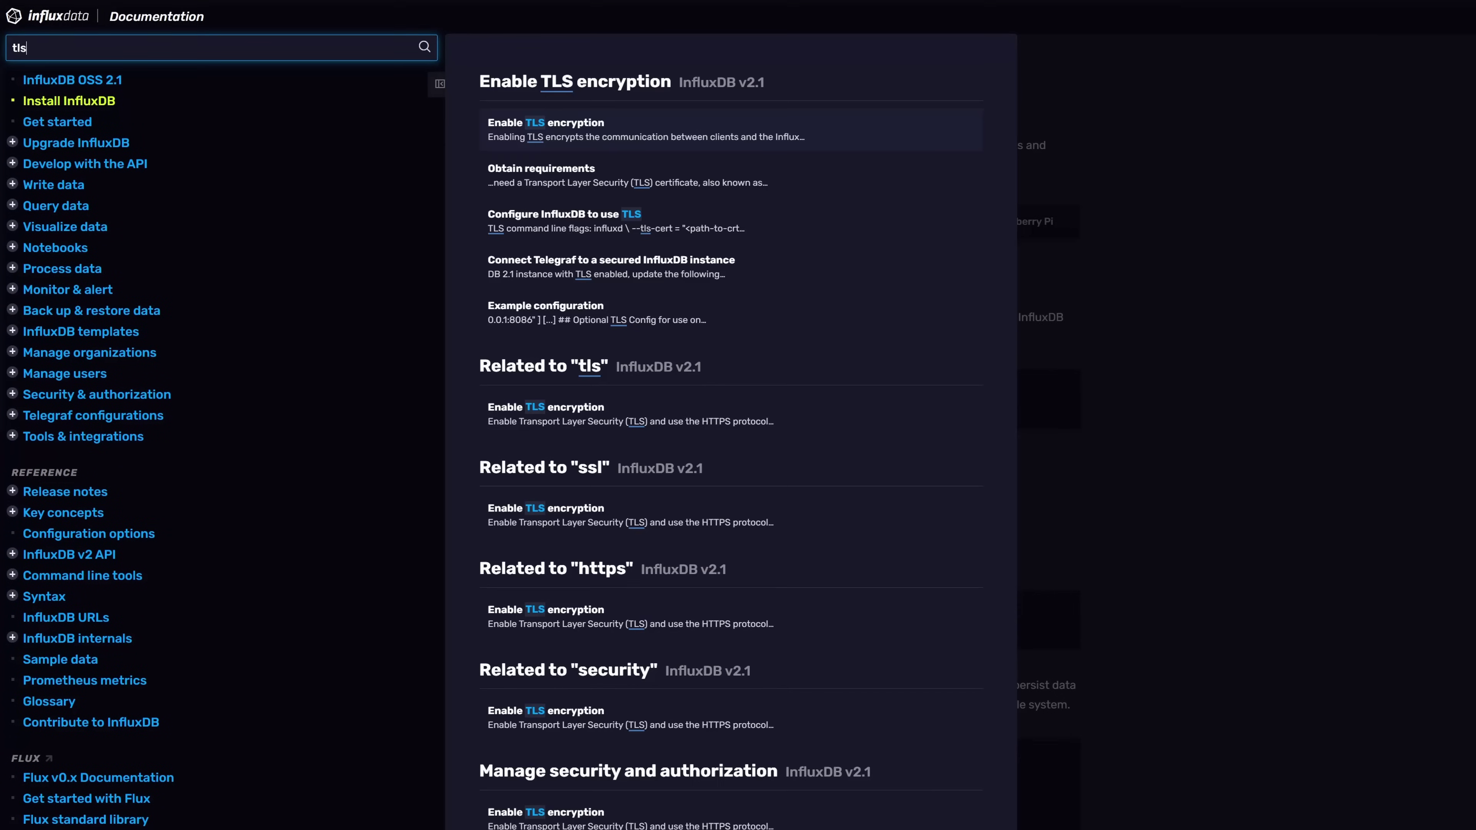
Step: Open the Enable TLS encryption guide and highlight the step 3 influxd command with TLS flags
left_click(605, 133)
scroll(604, 184, "down", 6)
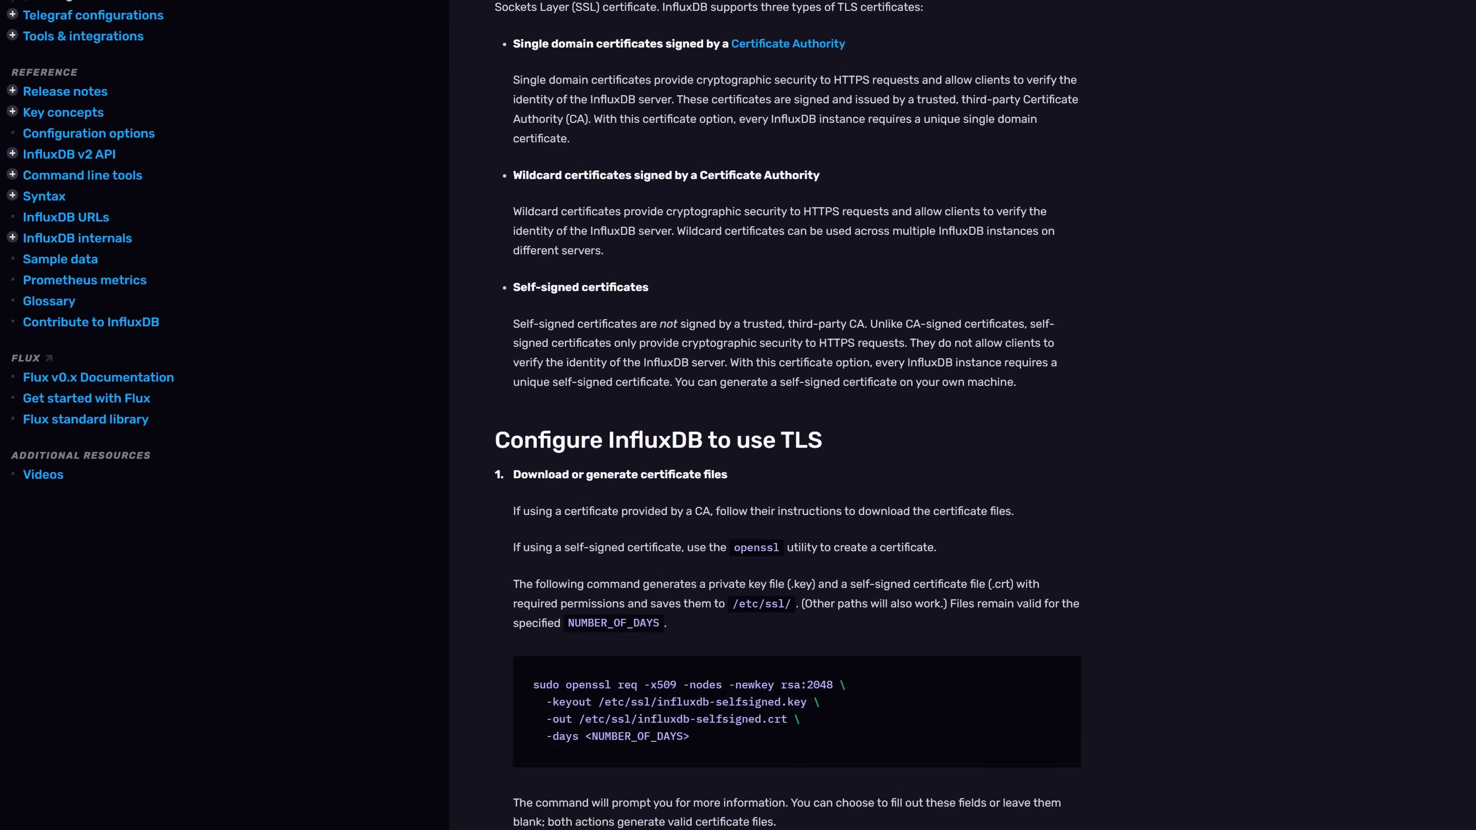
scroll(788, 347, "down", 10)
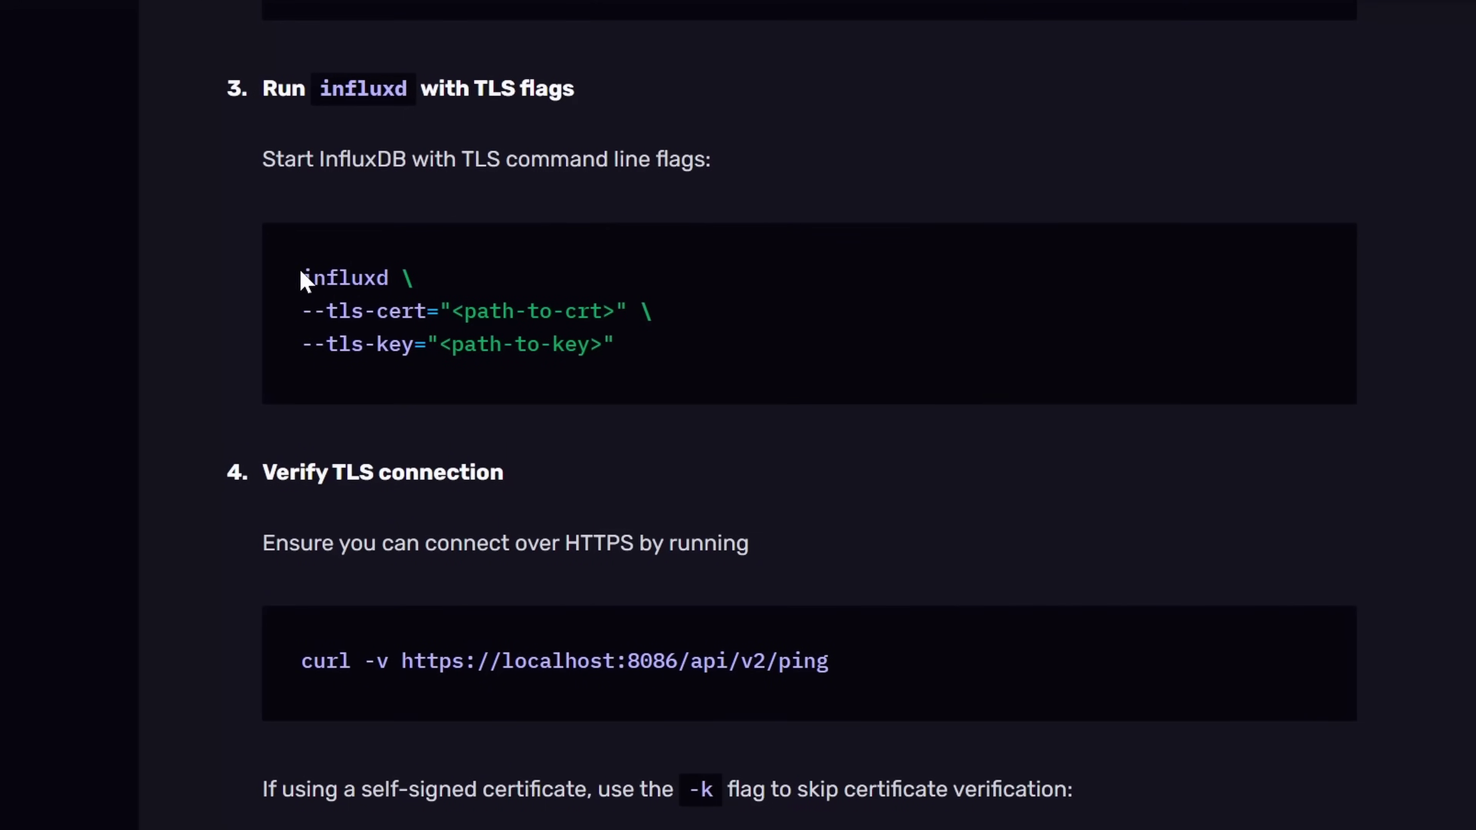
left_click_drag(301, 271, 626, 347)
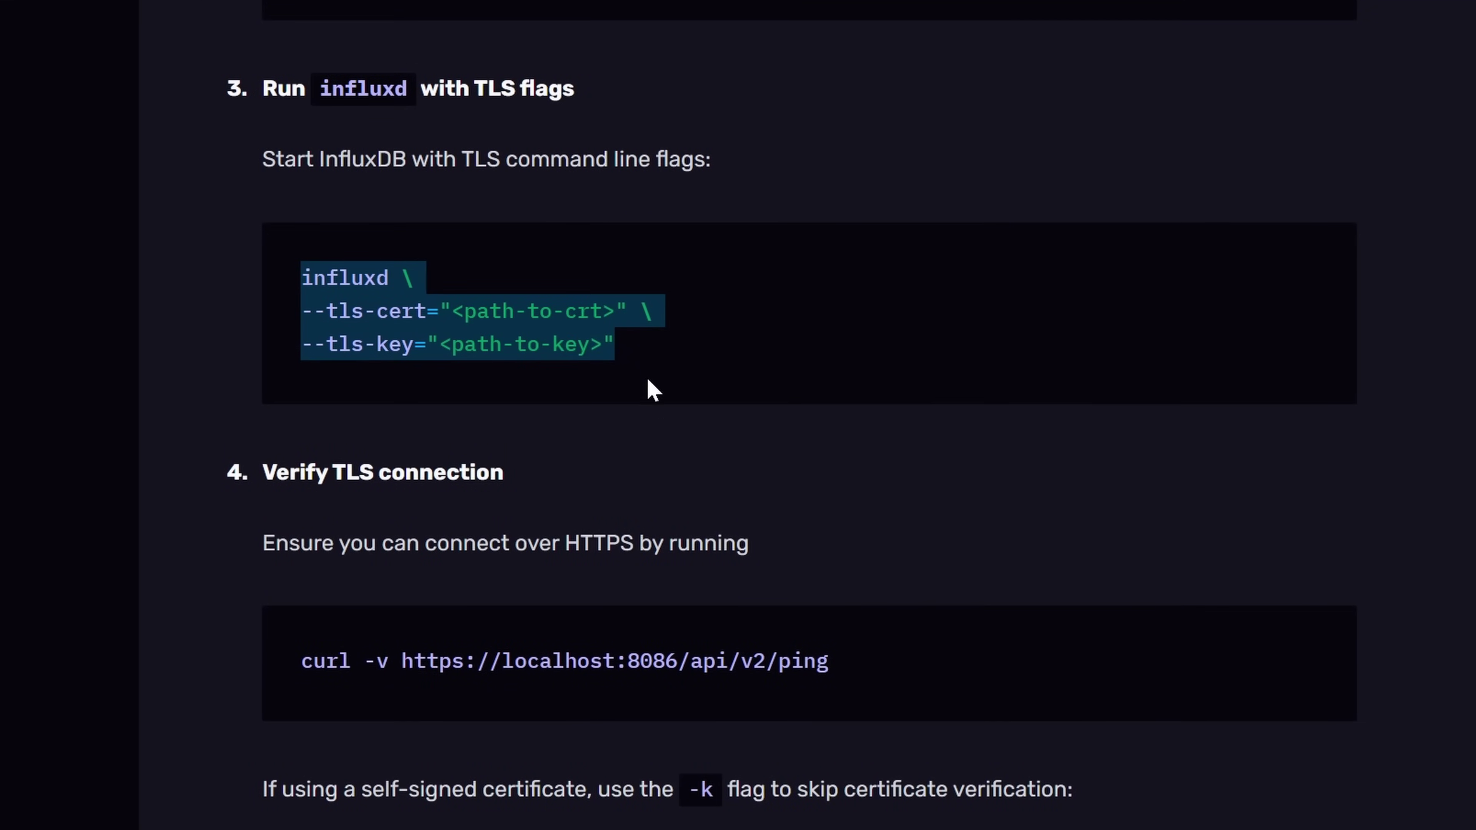
left_click(662, 409)
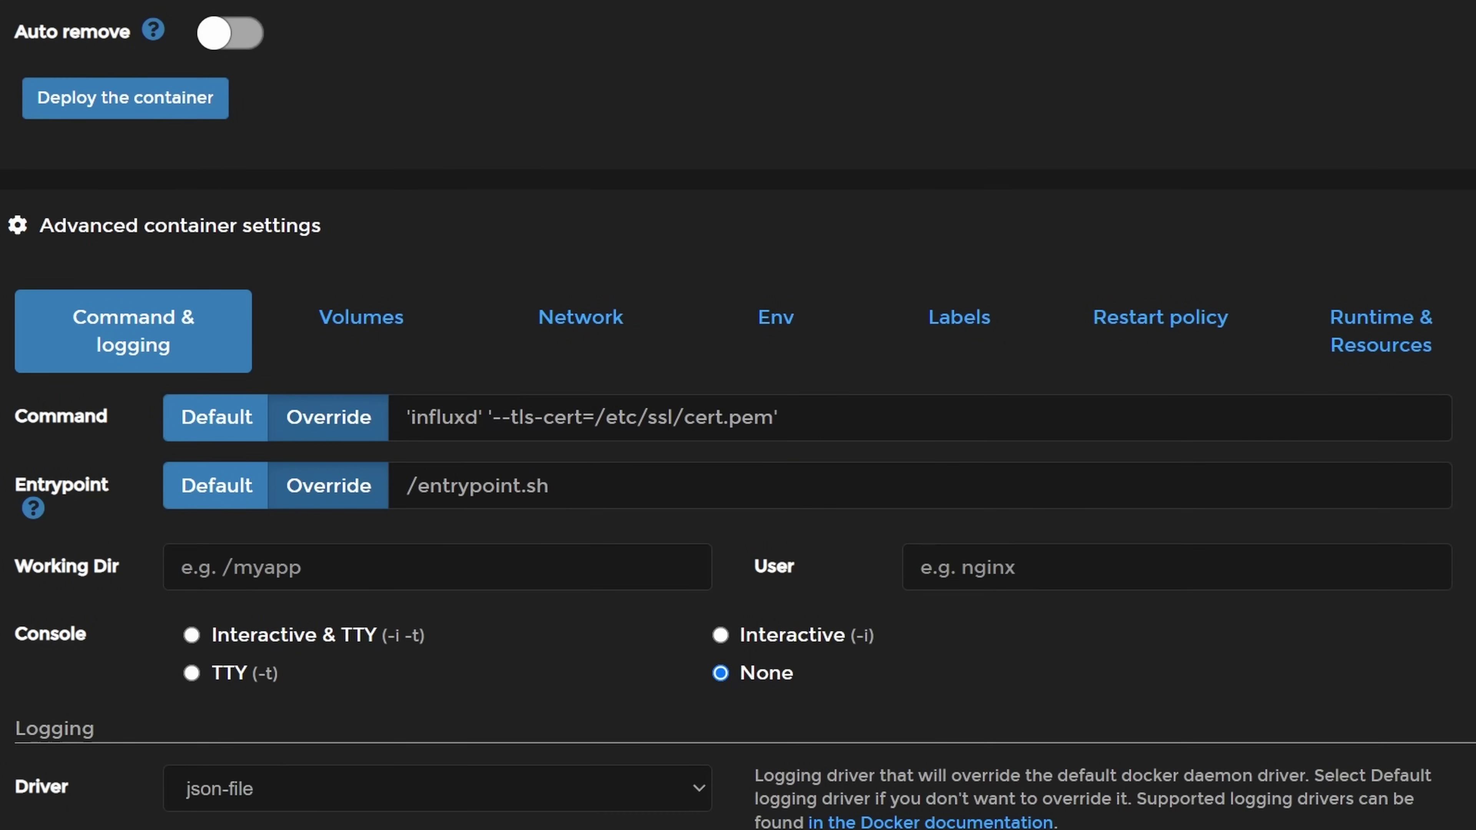
Step: Append the --tls-key flag to the influxd command and point --tls-cert at /etc/ssl/clcreative.home/fullchain.pem
left_click(783, 417)
type("--tls-key=/etc/ssl/cert-key.pem")
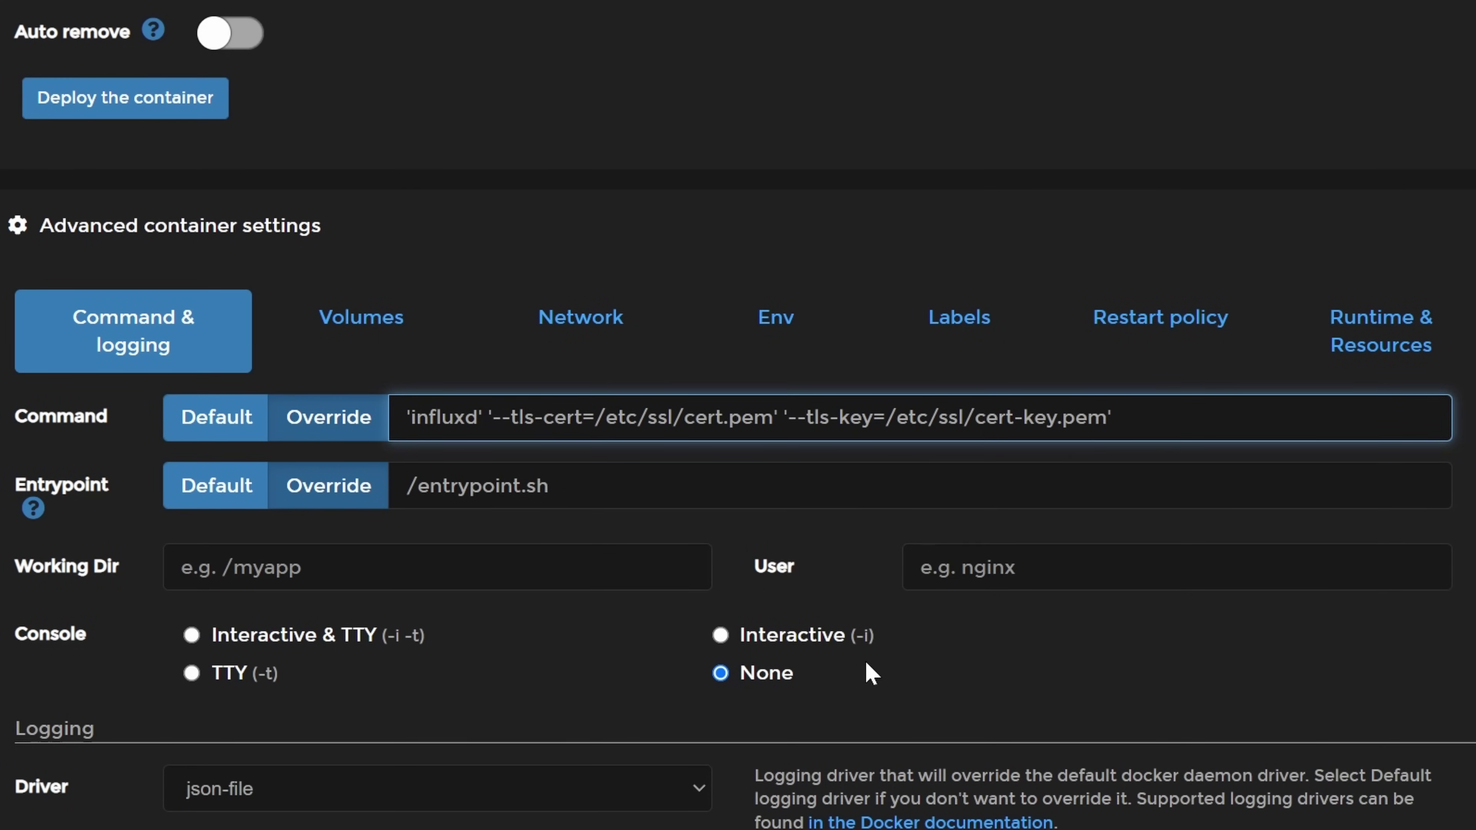
type("clcreative.")
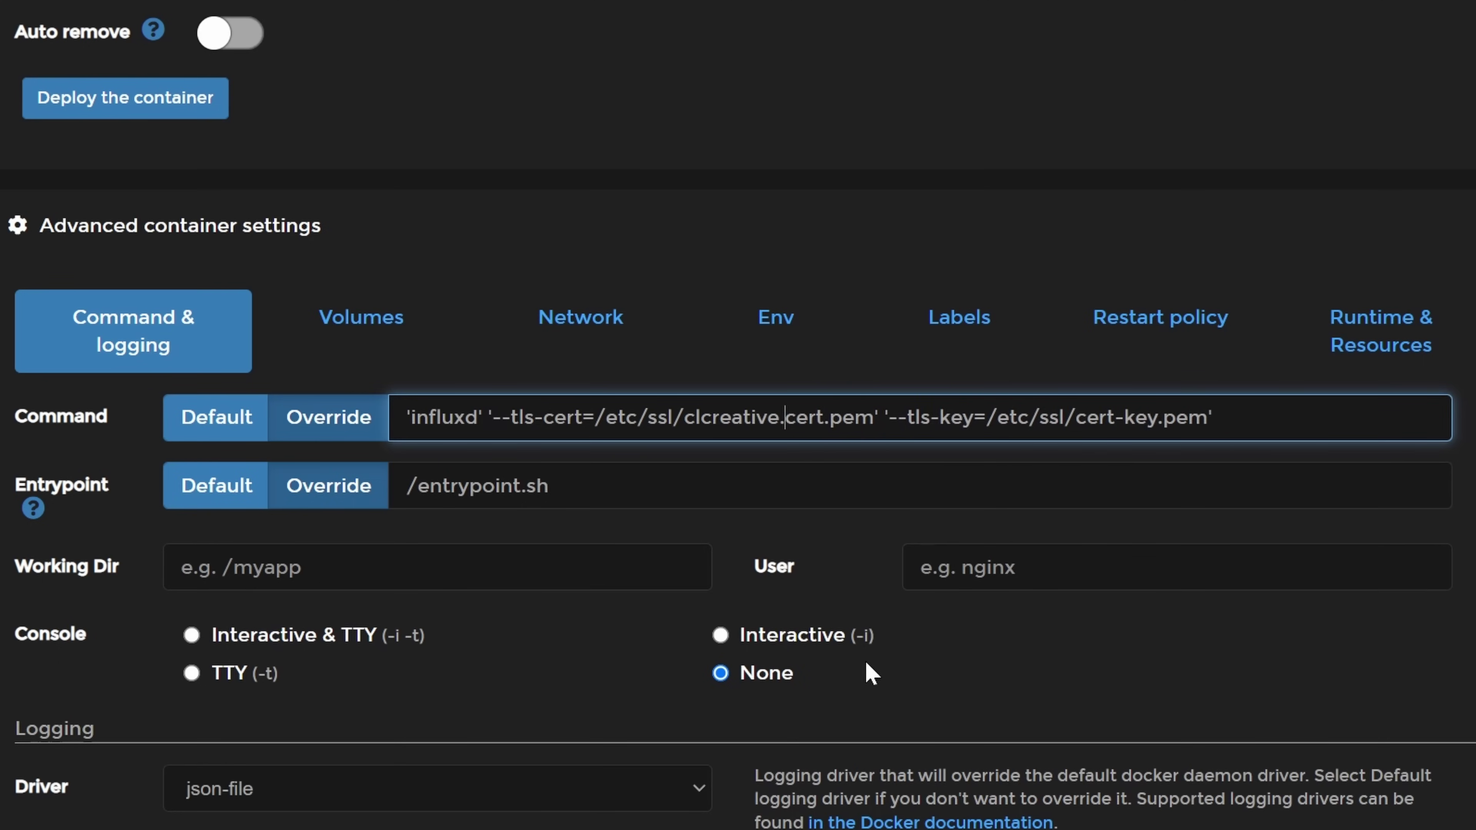
type("home/fullcha")
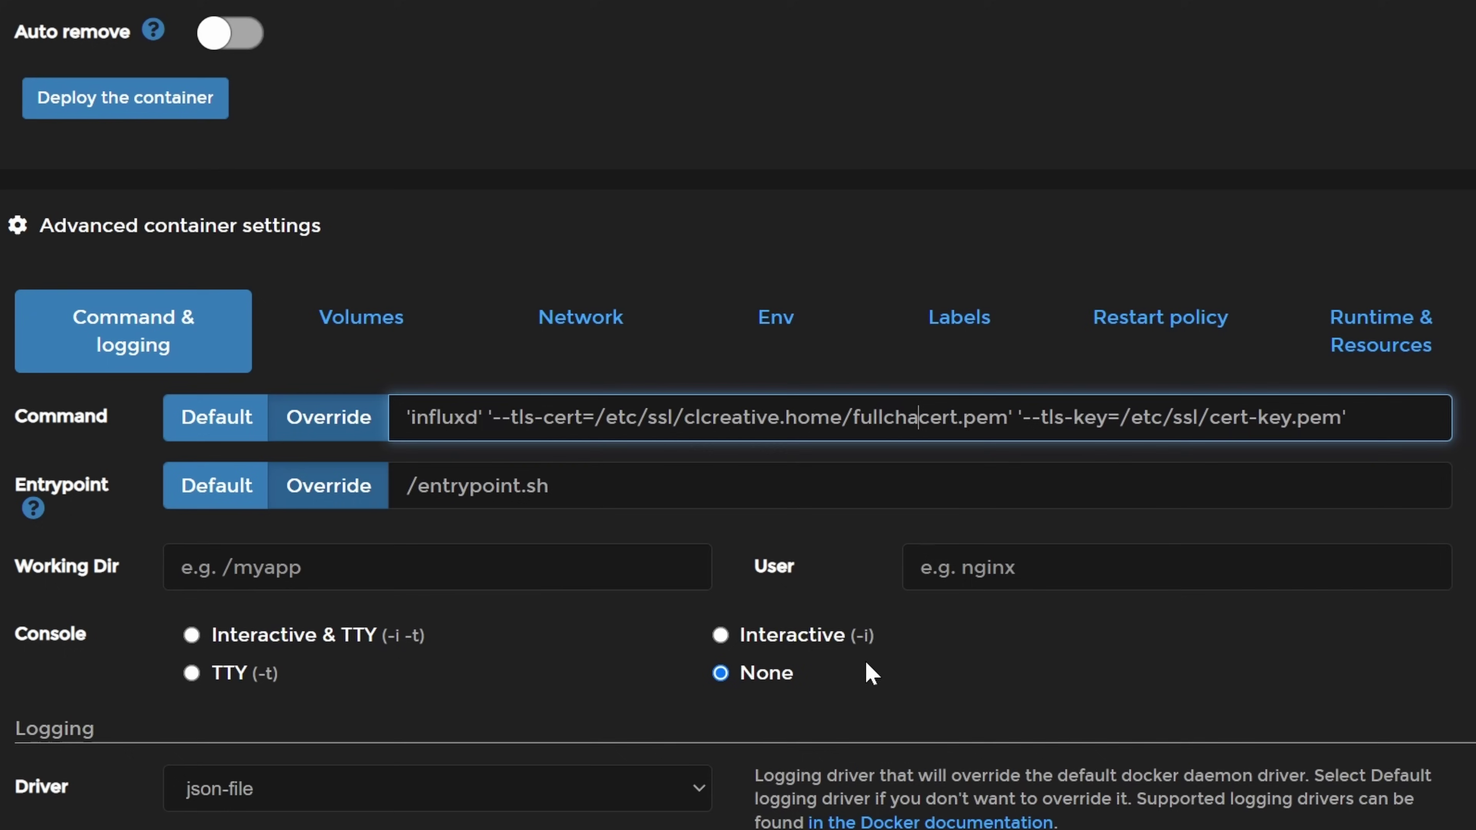
type("in")
key("Delete")
key("Delete")
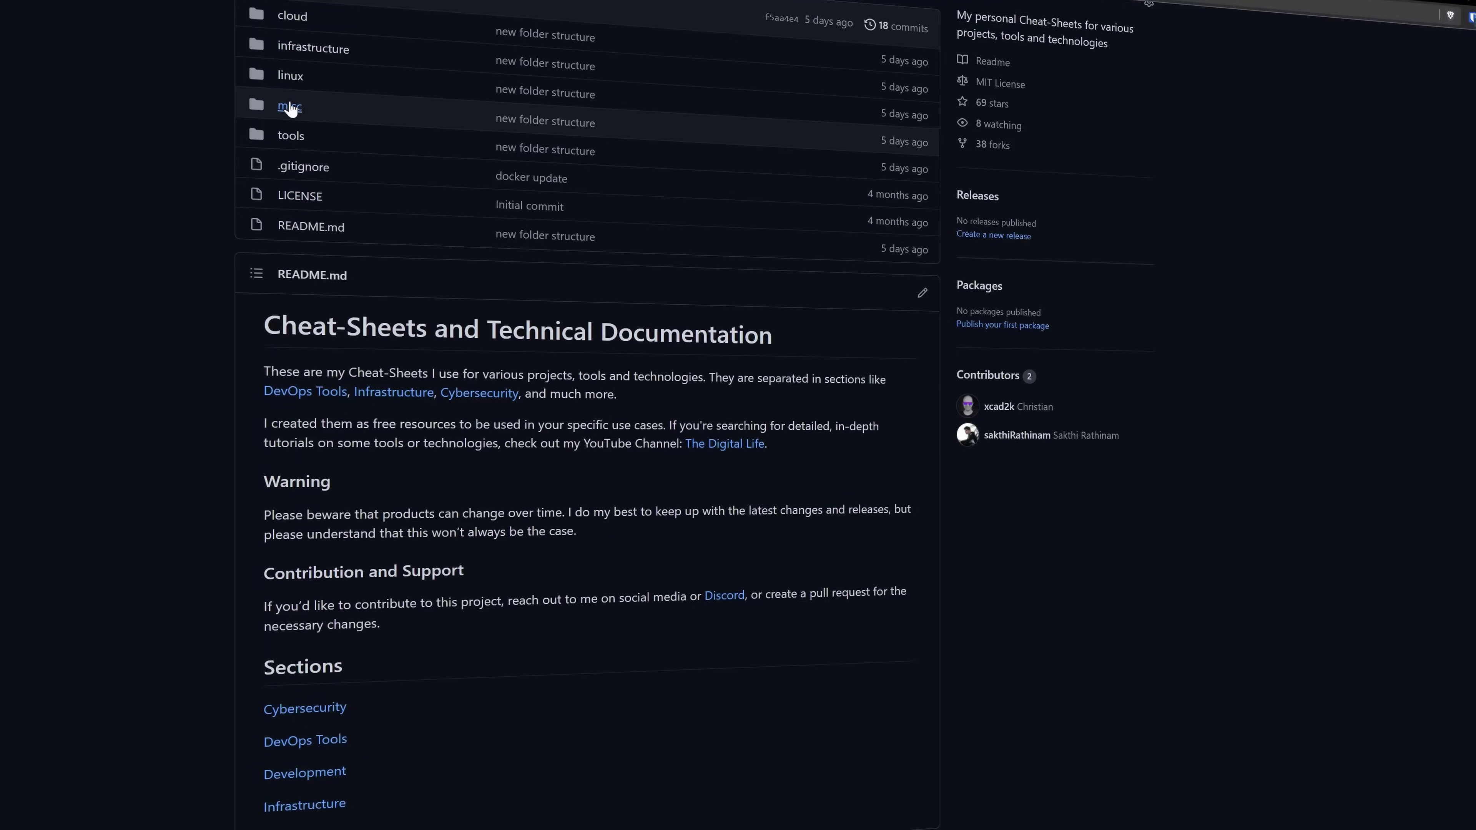
Step: Open misc/ssl-certs.md in the cheat-sheets repository
left_click(289, 112)
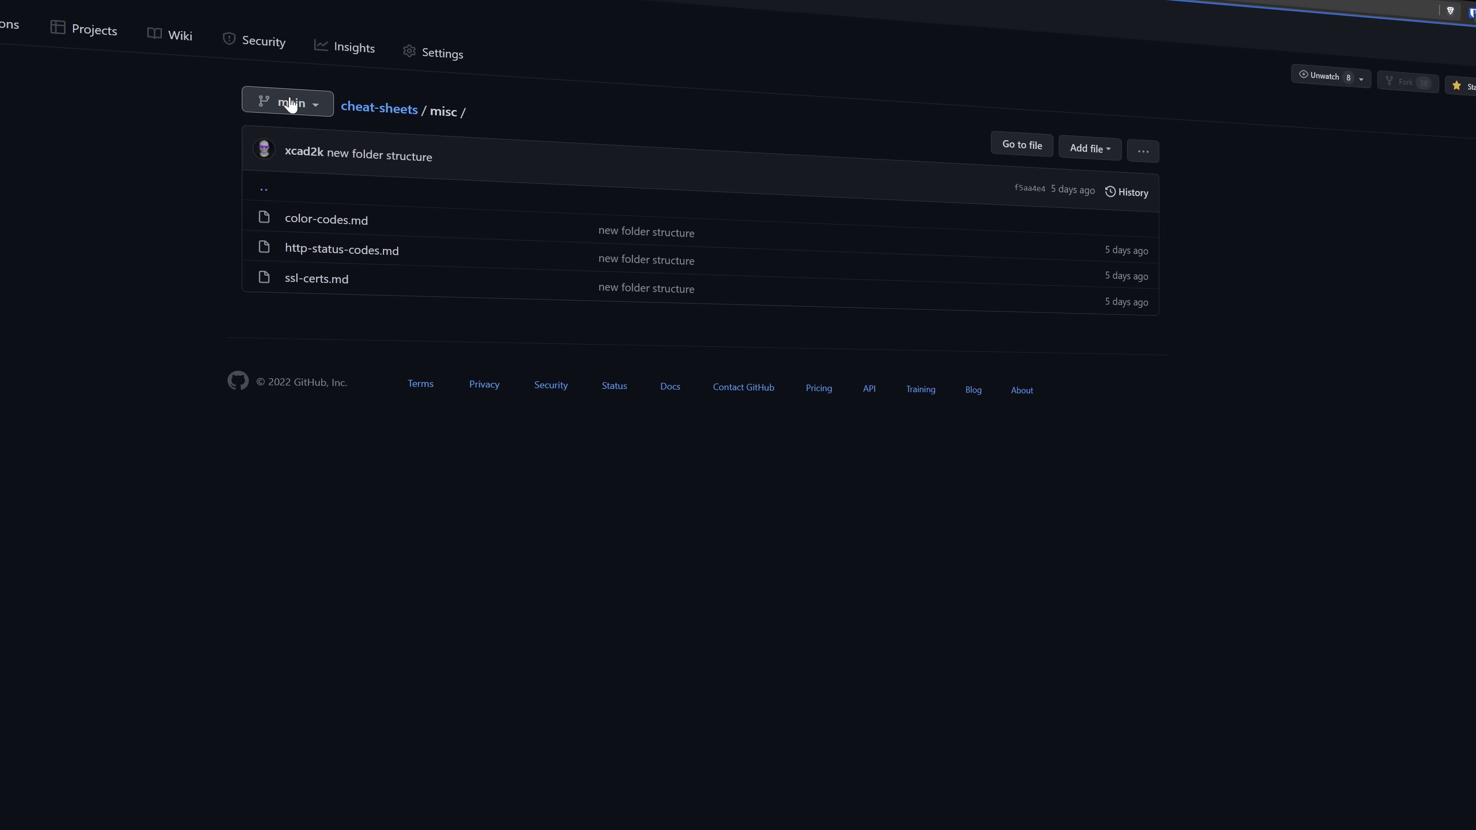
left_click(316, 272)
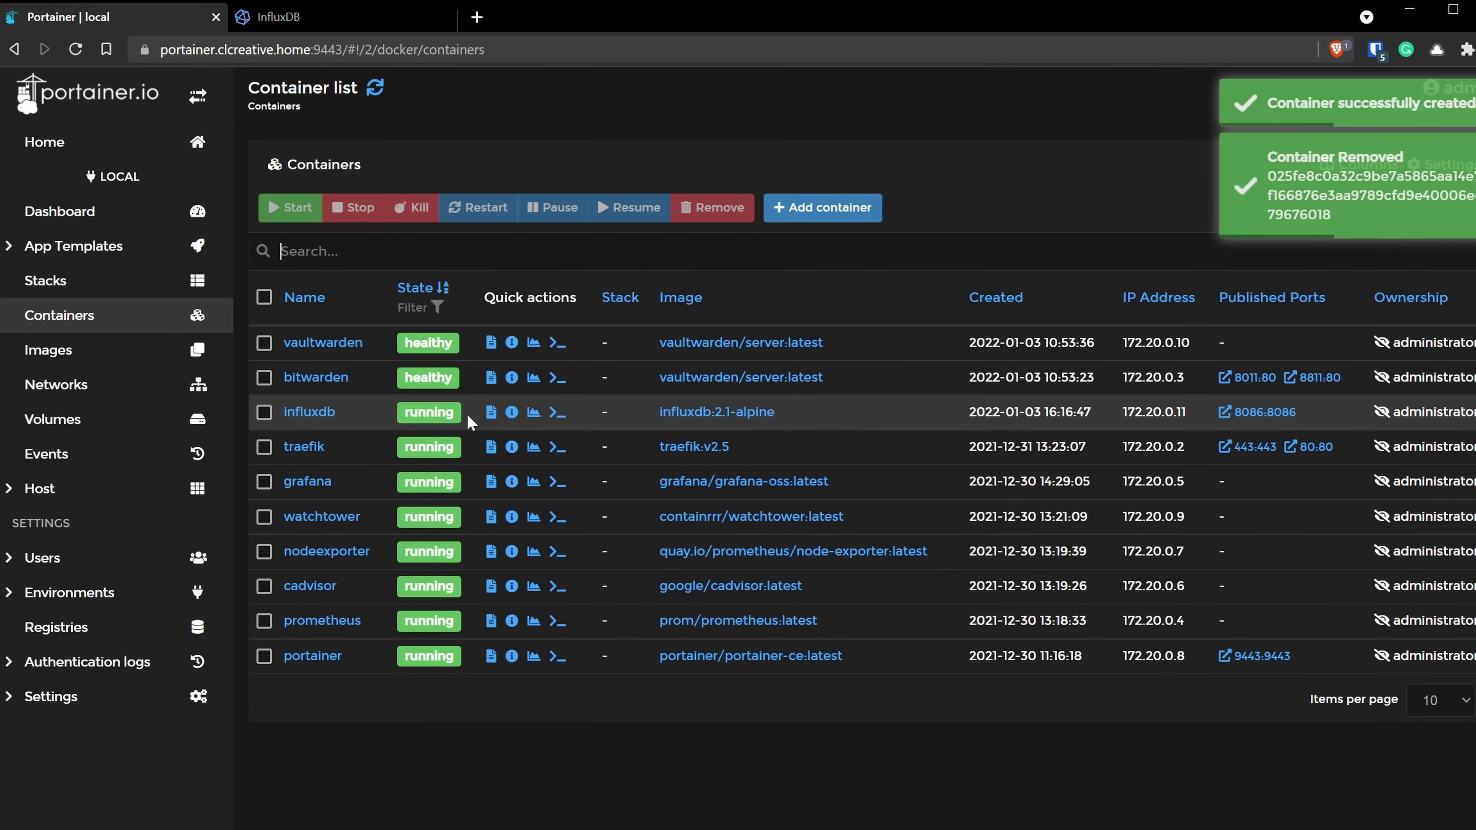
Step: Check the influxdb container logs, then reload InfluxDB at its HTTPS root address
left_click(490, 413)
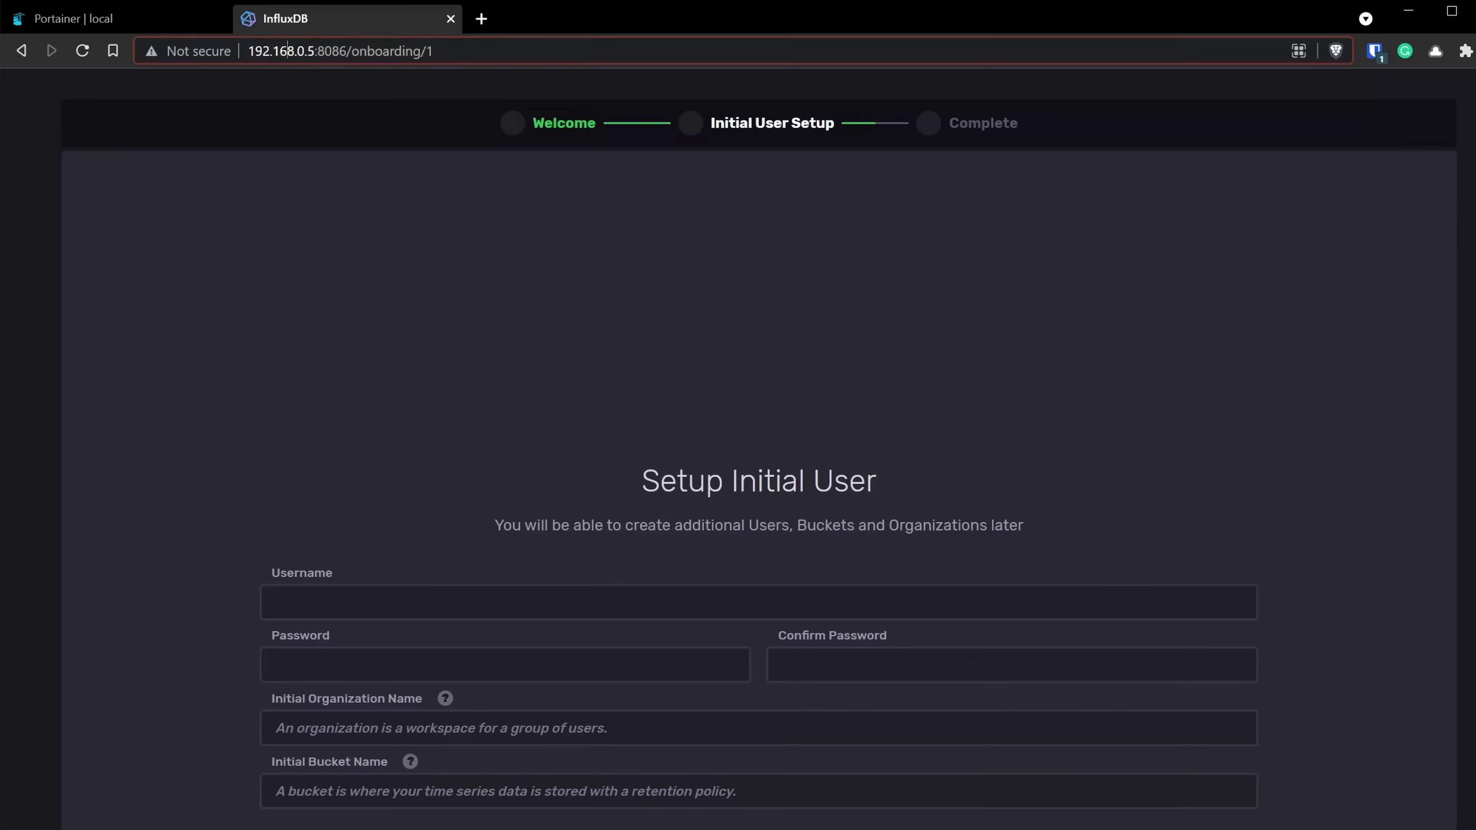
left_click(285, 51)
key("Home")
type("https://")
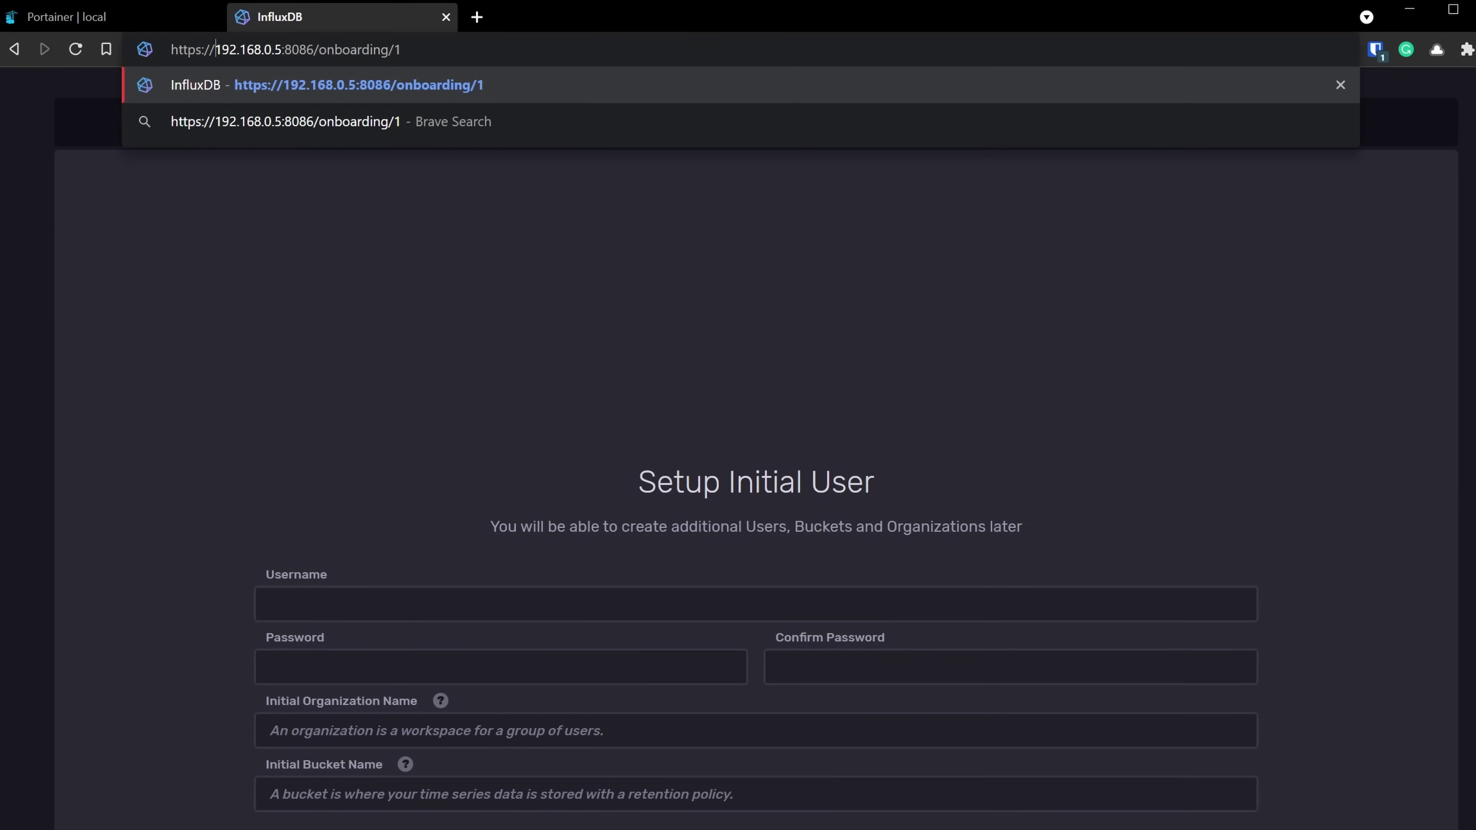
key("End")
key("BackSpace")
key("BackSpace")
key("BackSpace")
key("BackSpace")
key("BackSpace")
key("BackSpace")
key("BackSpace")
key("BackSpace")
key("BackSpace")
key("BackSpace")
key("BackSpace")
key("BackSpace")
key("Return")
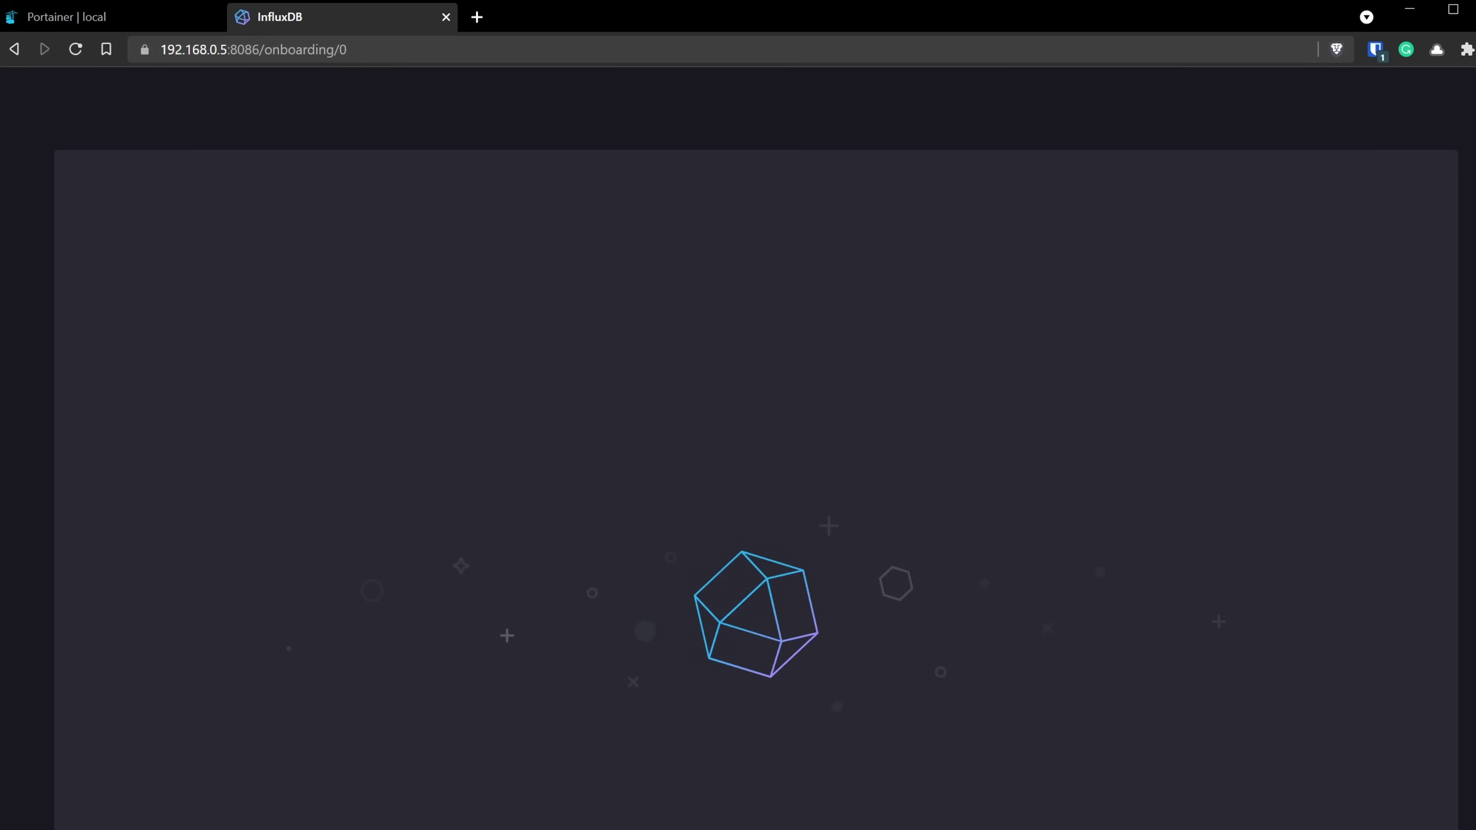
Step: Enter the admin username and password, organization clcreative and bucket proxmox, then configure later
type("xcad")
key("Tab")
scroll(597, 691, "down", 4)
type("••••••••••••••")
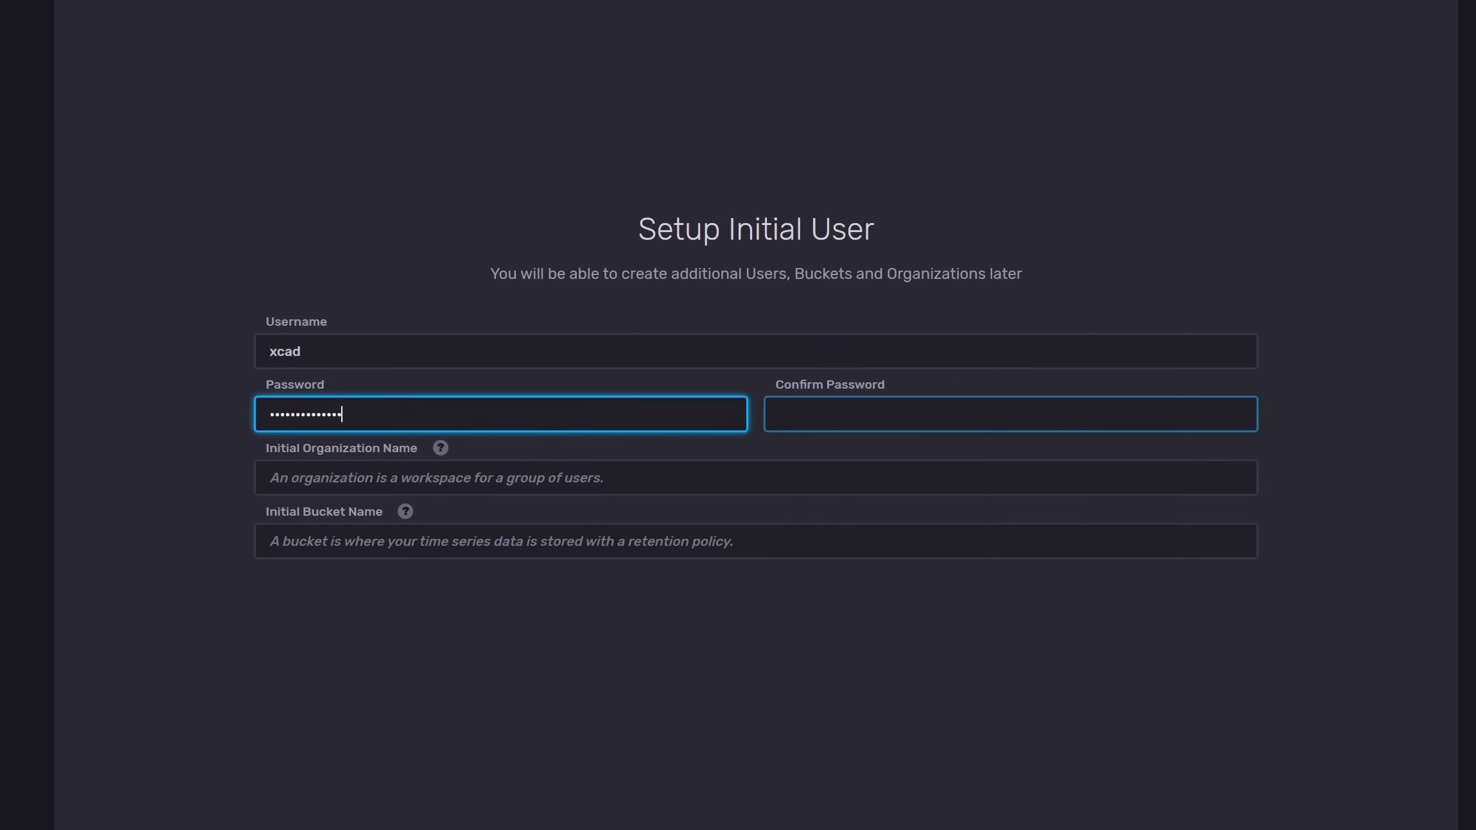
key("Tab")
type("••••••••••••••")
key("Tab")
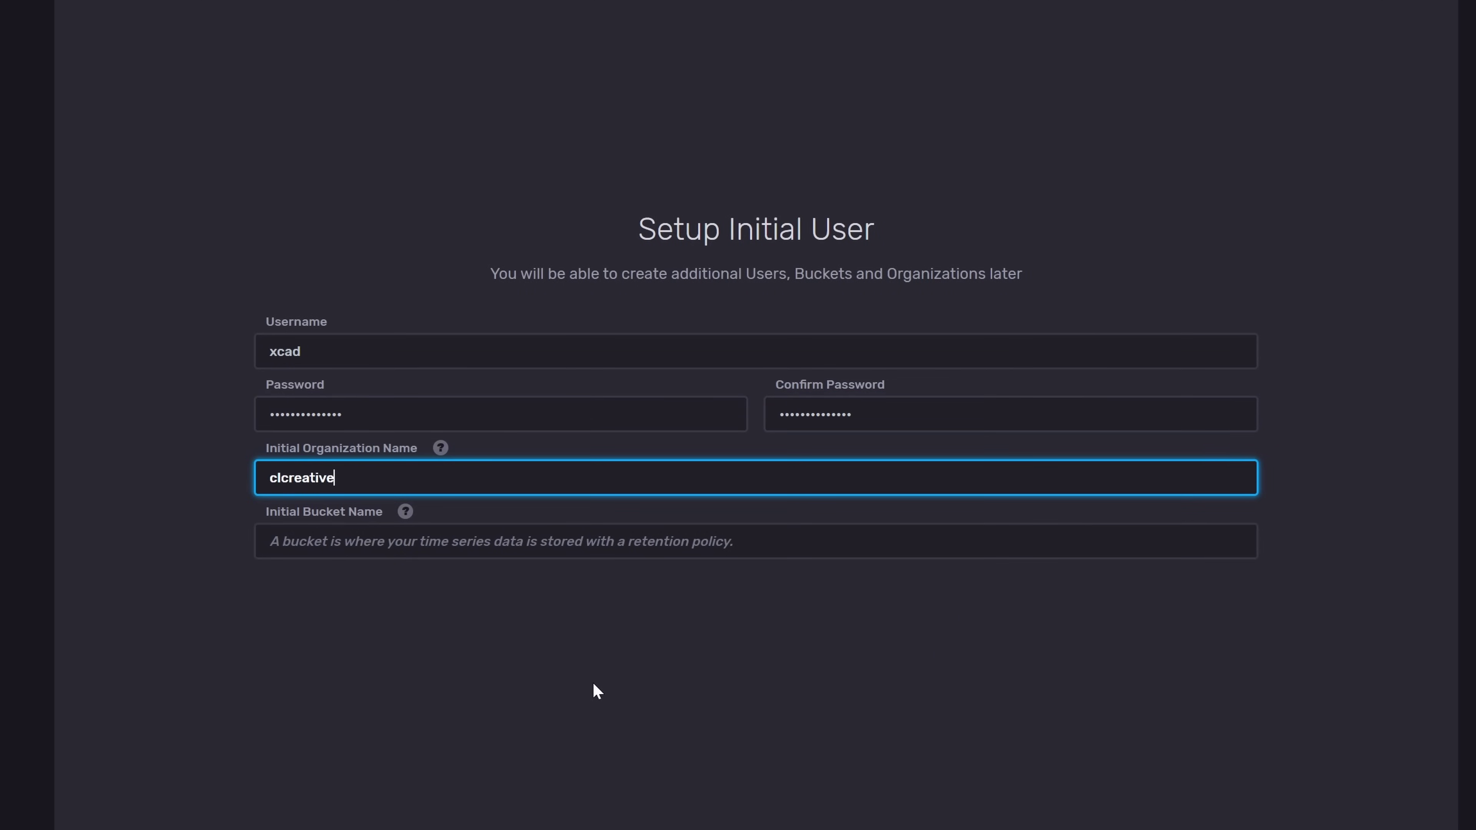
key("Tab")
type("pro")
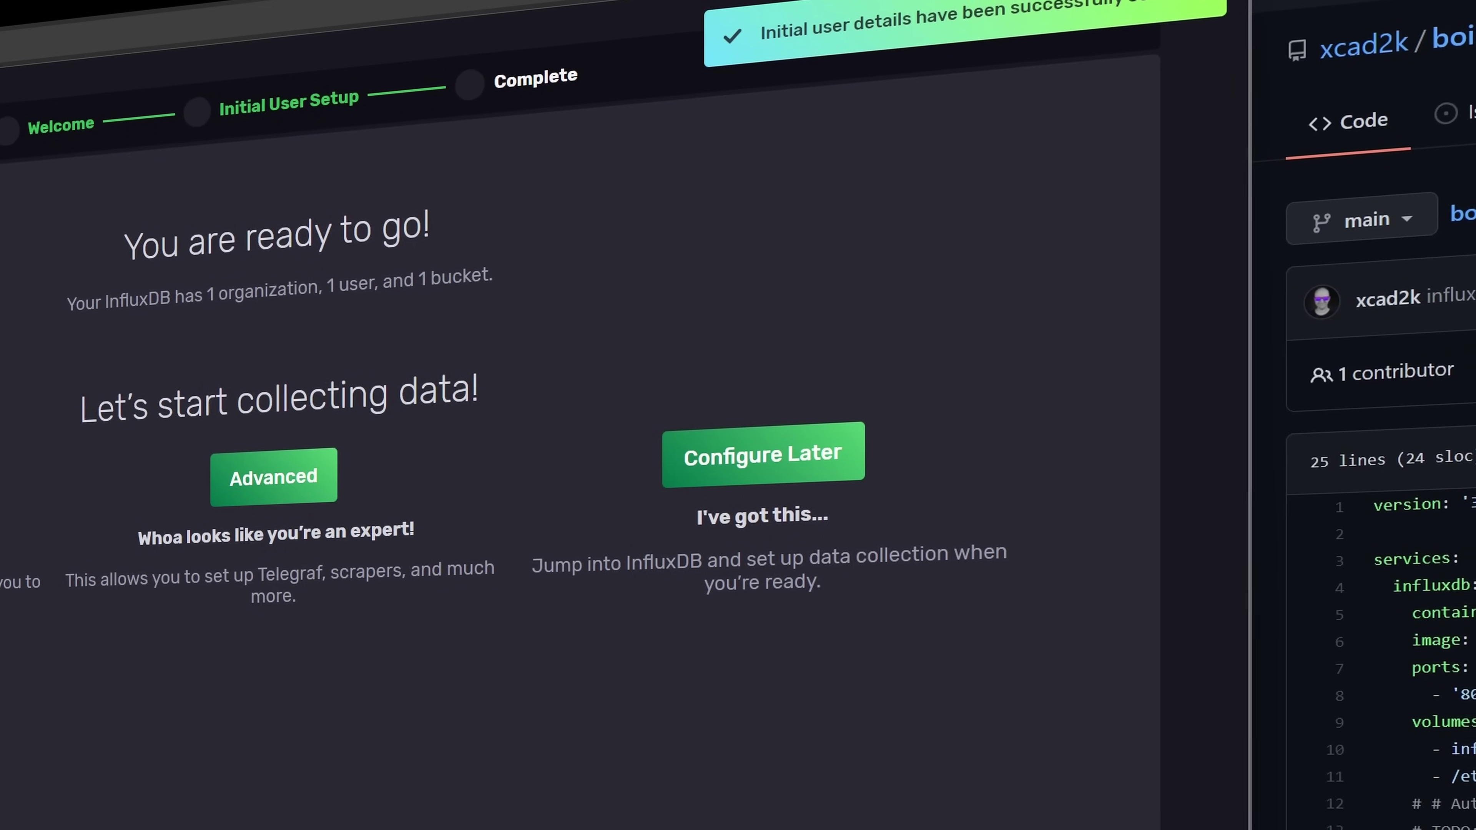
left_click(732, 456)
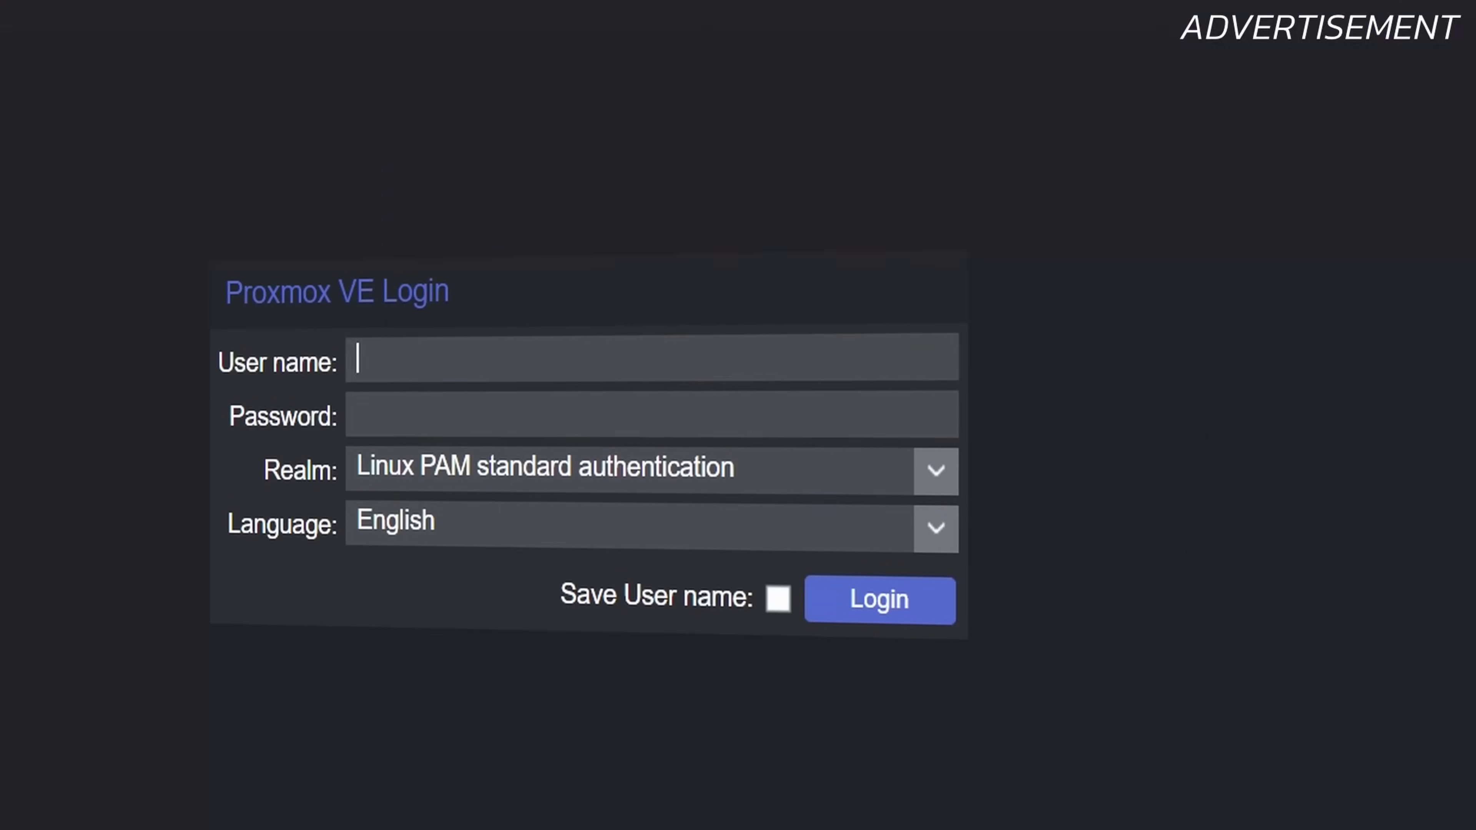
Step: Log in to Proxmox VE as root and dismiss the no-subscription notice
type("root")
key("Tab")
type("********")
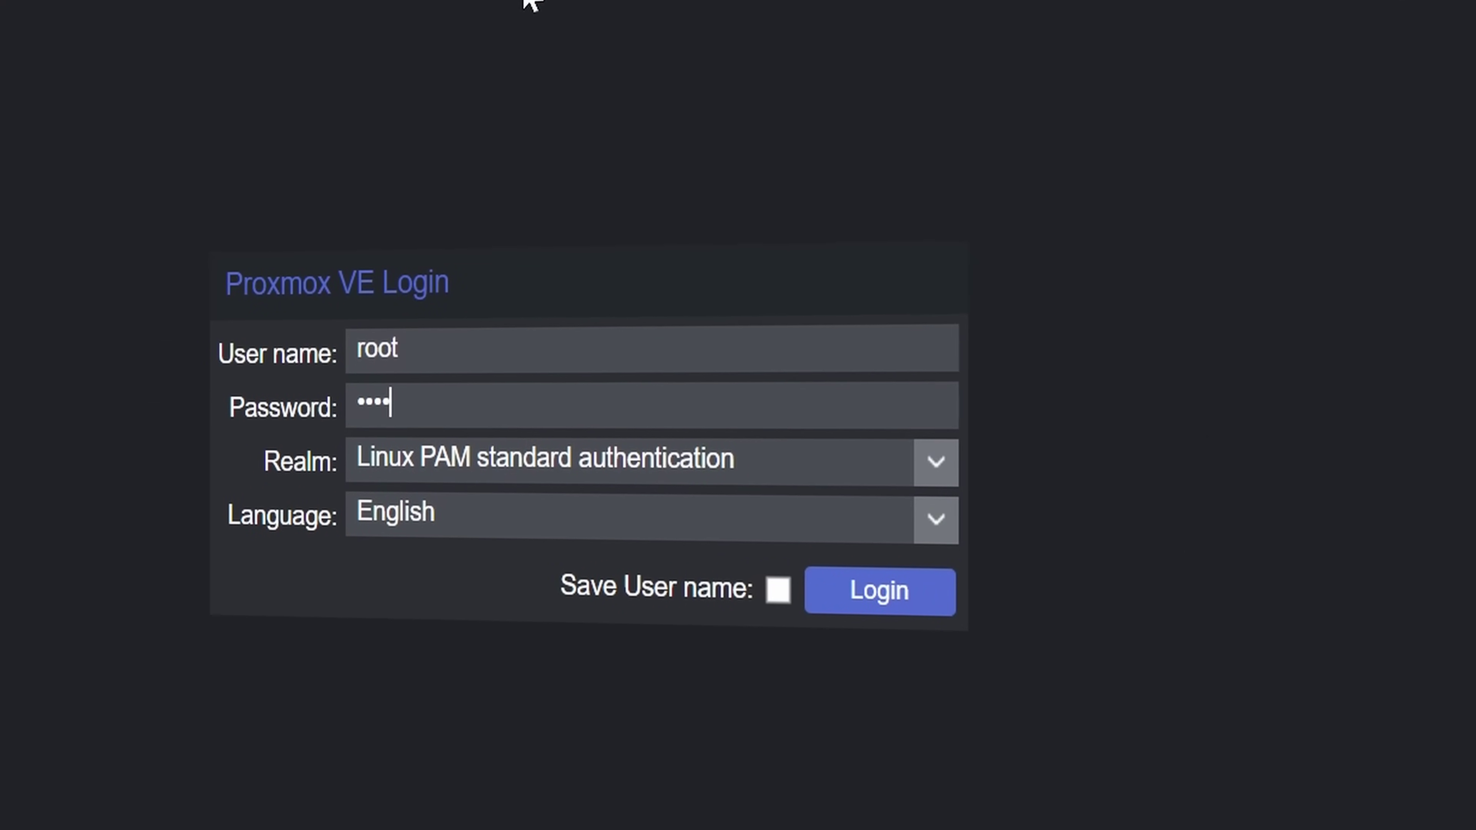
key("Return")
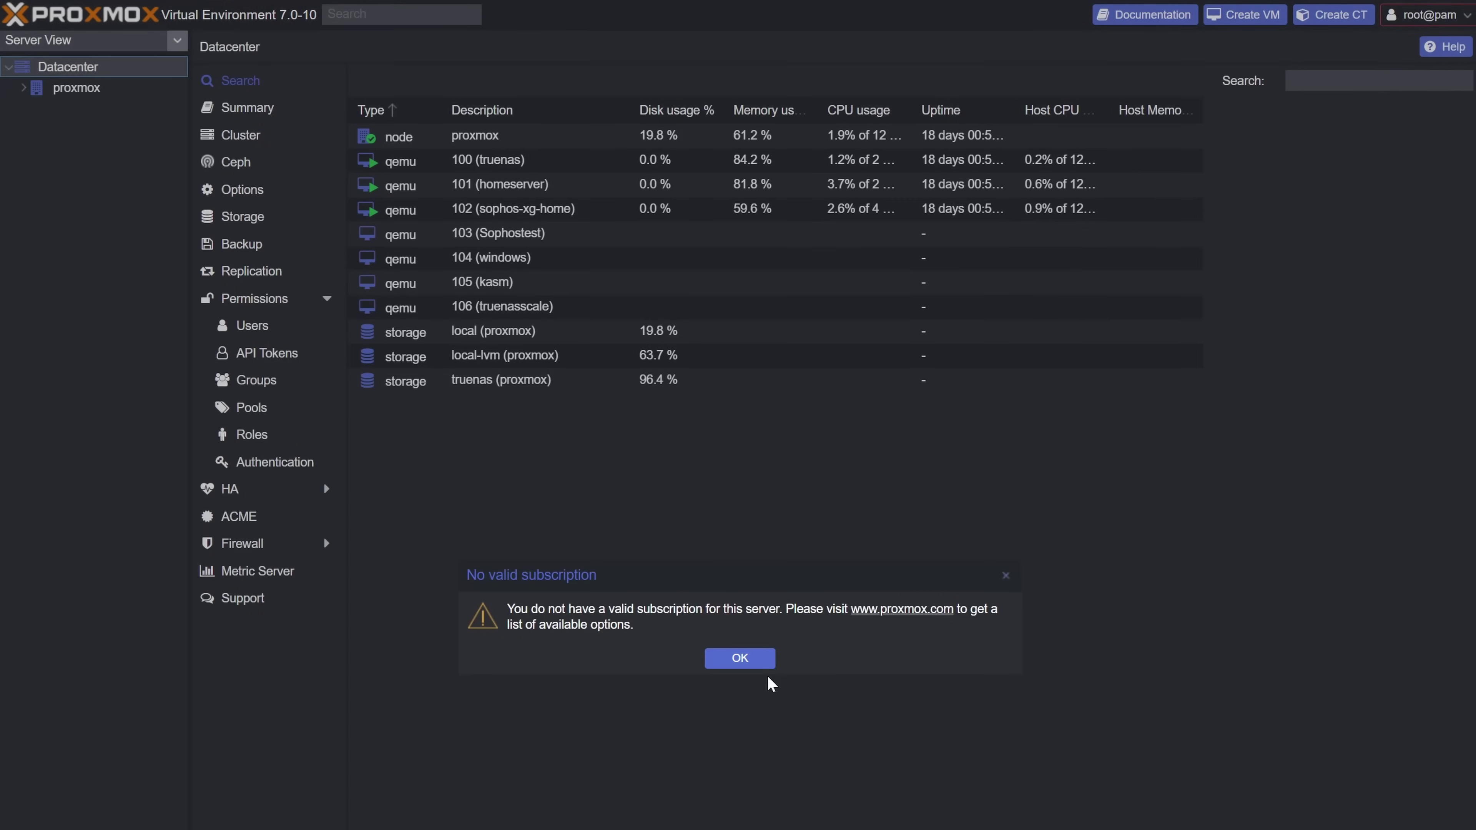
left_click(748, 658)
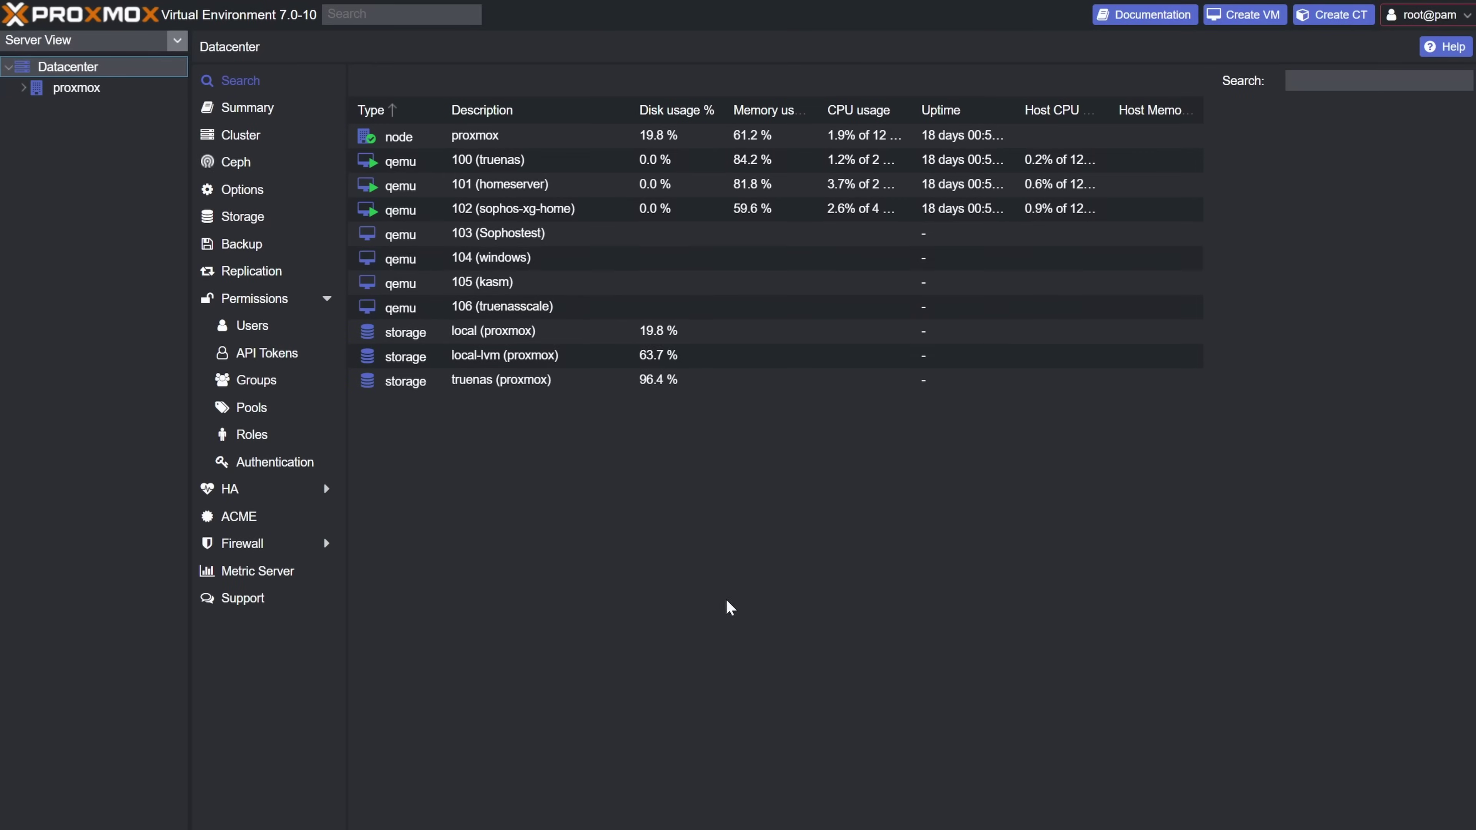
Step: Under Datacenter > Metric Server, add an InfluxDB server named Influxdb
left_click(93, 89)
left_click(88, 66)
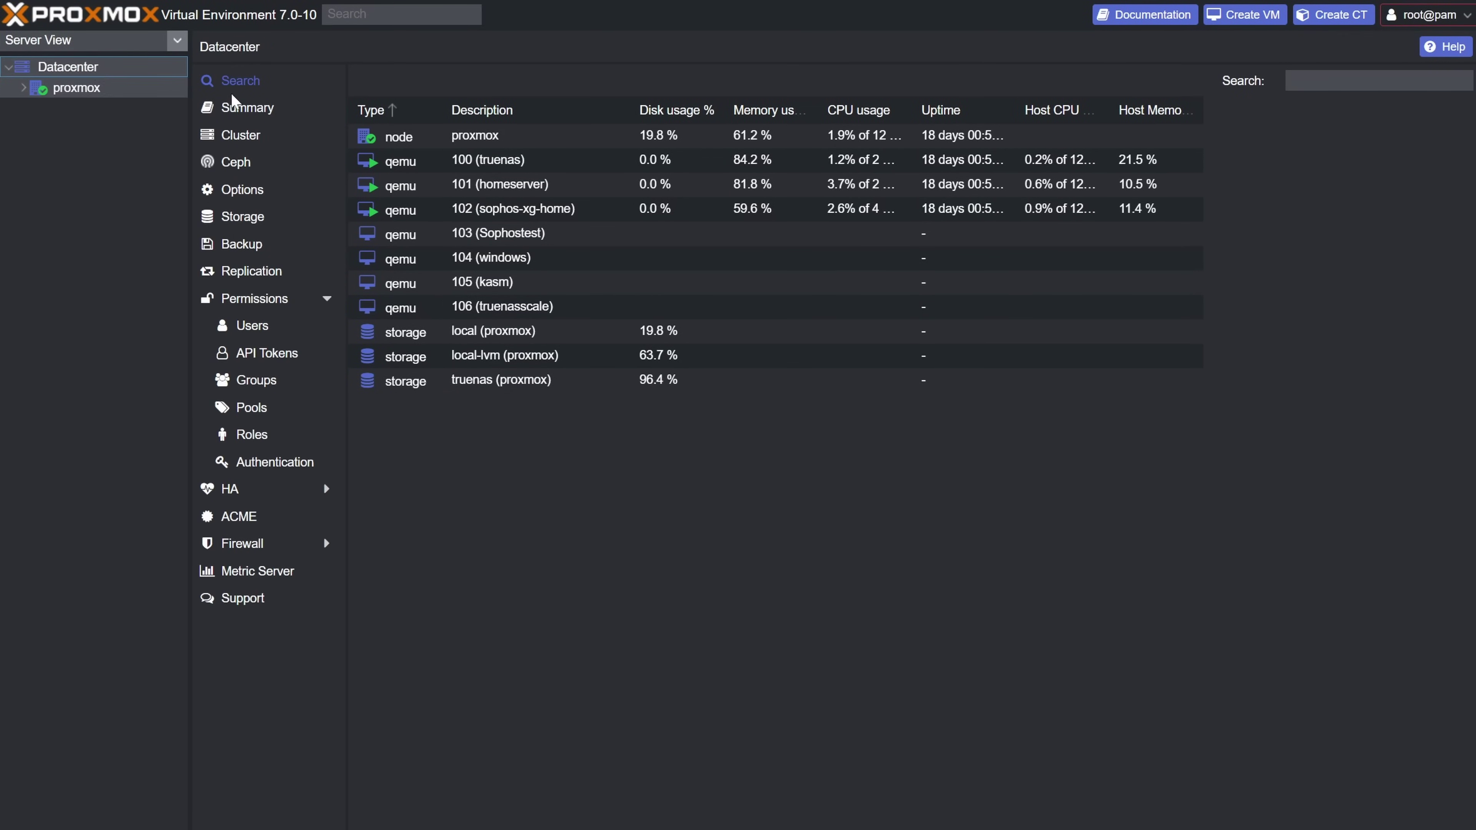
left_click(266, 575)
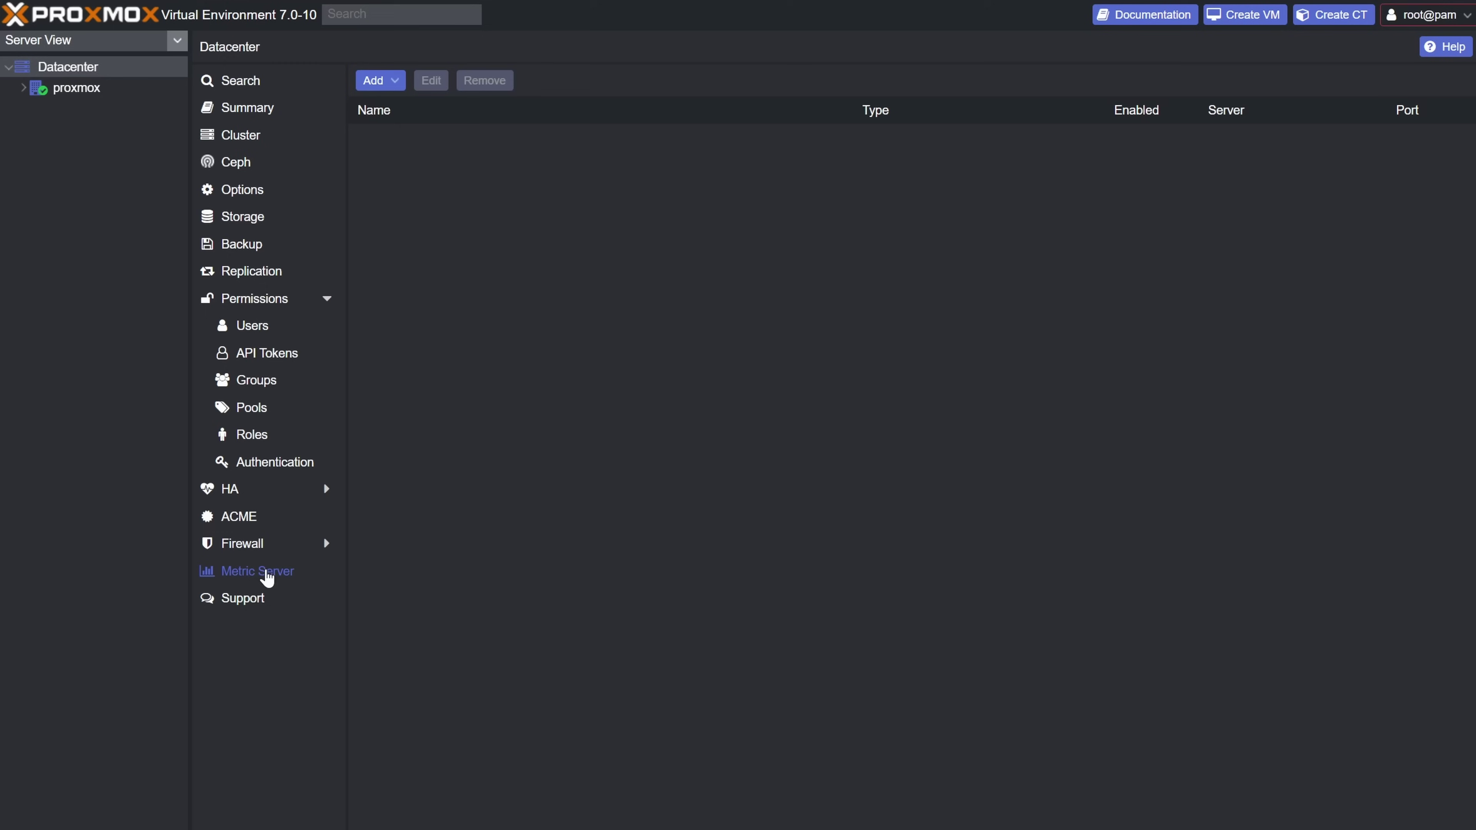
left_click(372, 87)
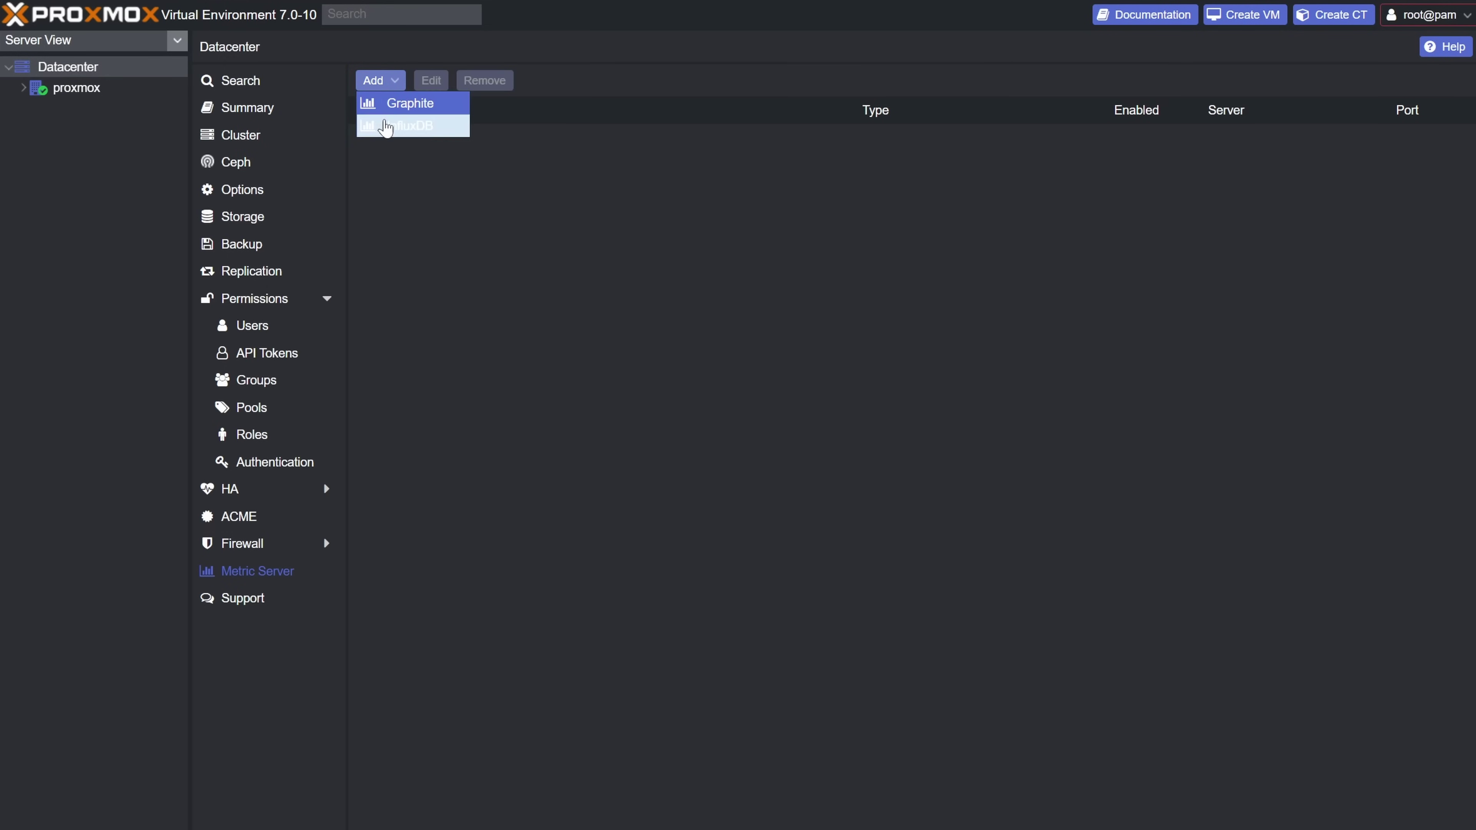
left_click(410, 126)
type("Influxdb")
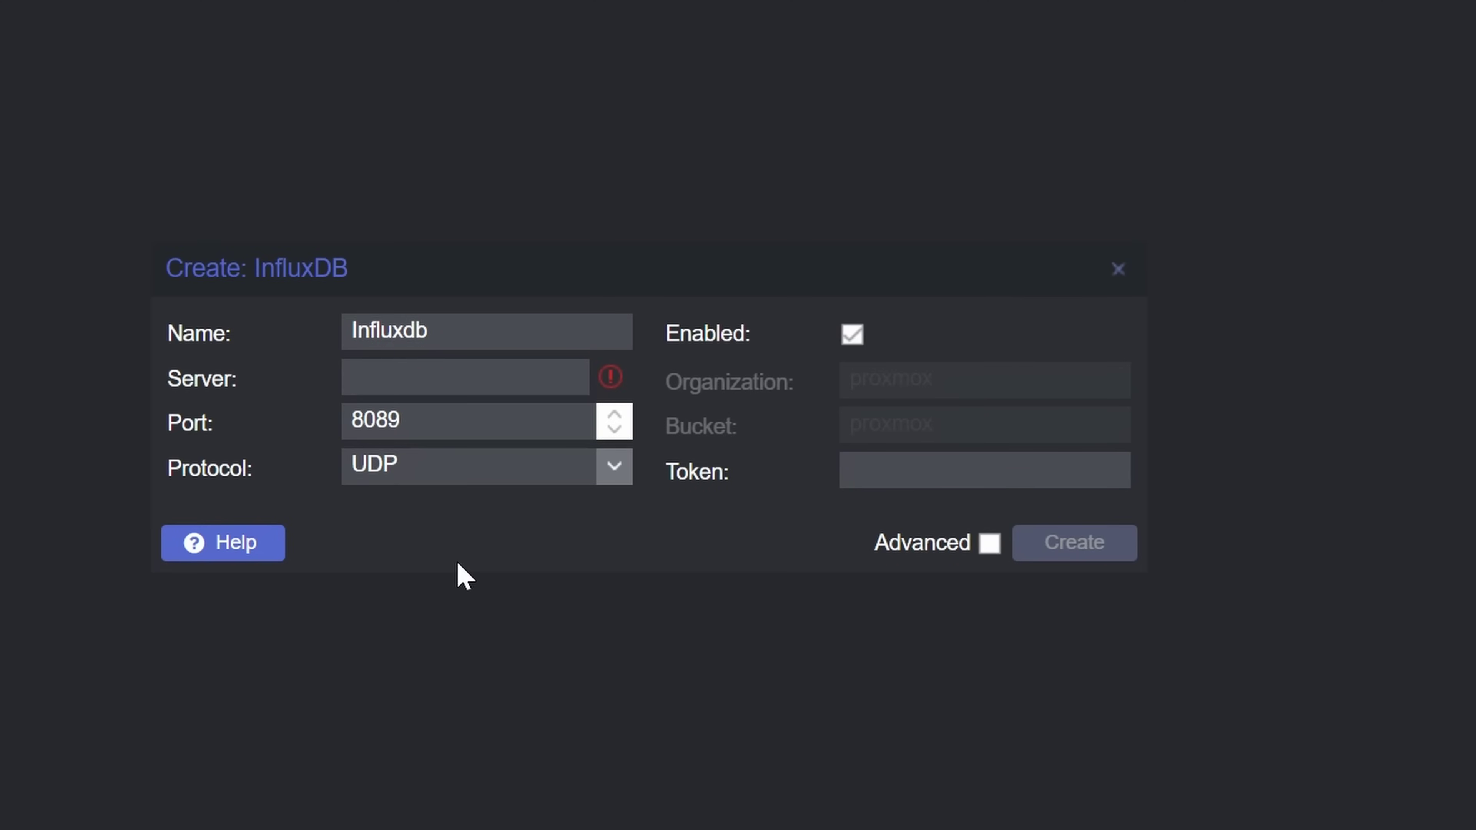
type("192.168.0.5")
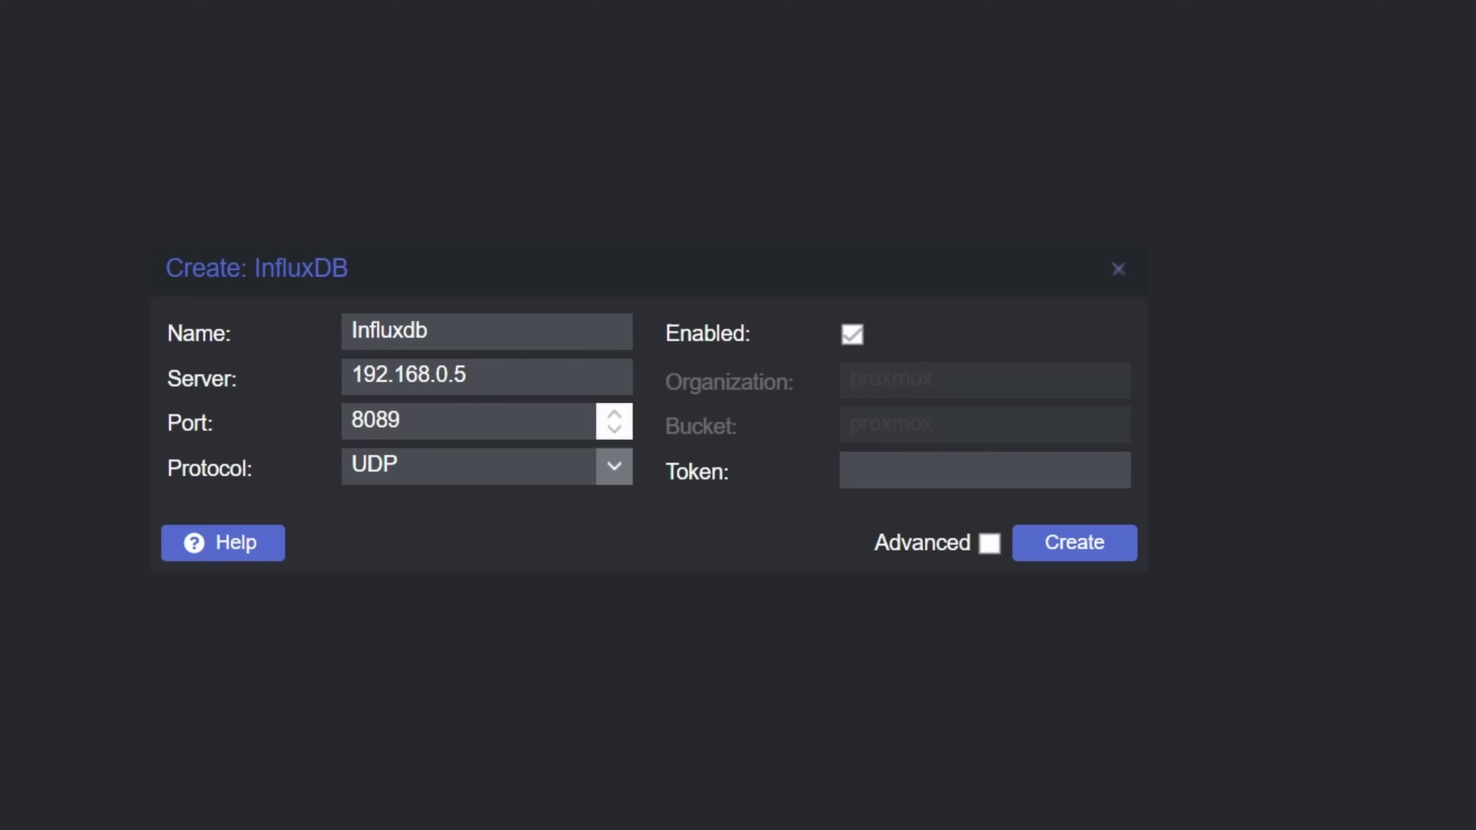
Step: Switch the 192.168.0.5:8086 metric server's protocol to HTTPS
left_click(614, 468)
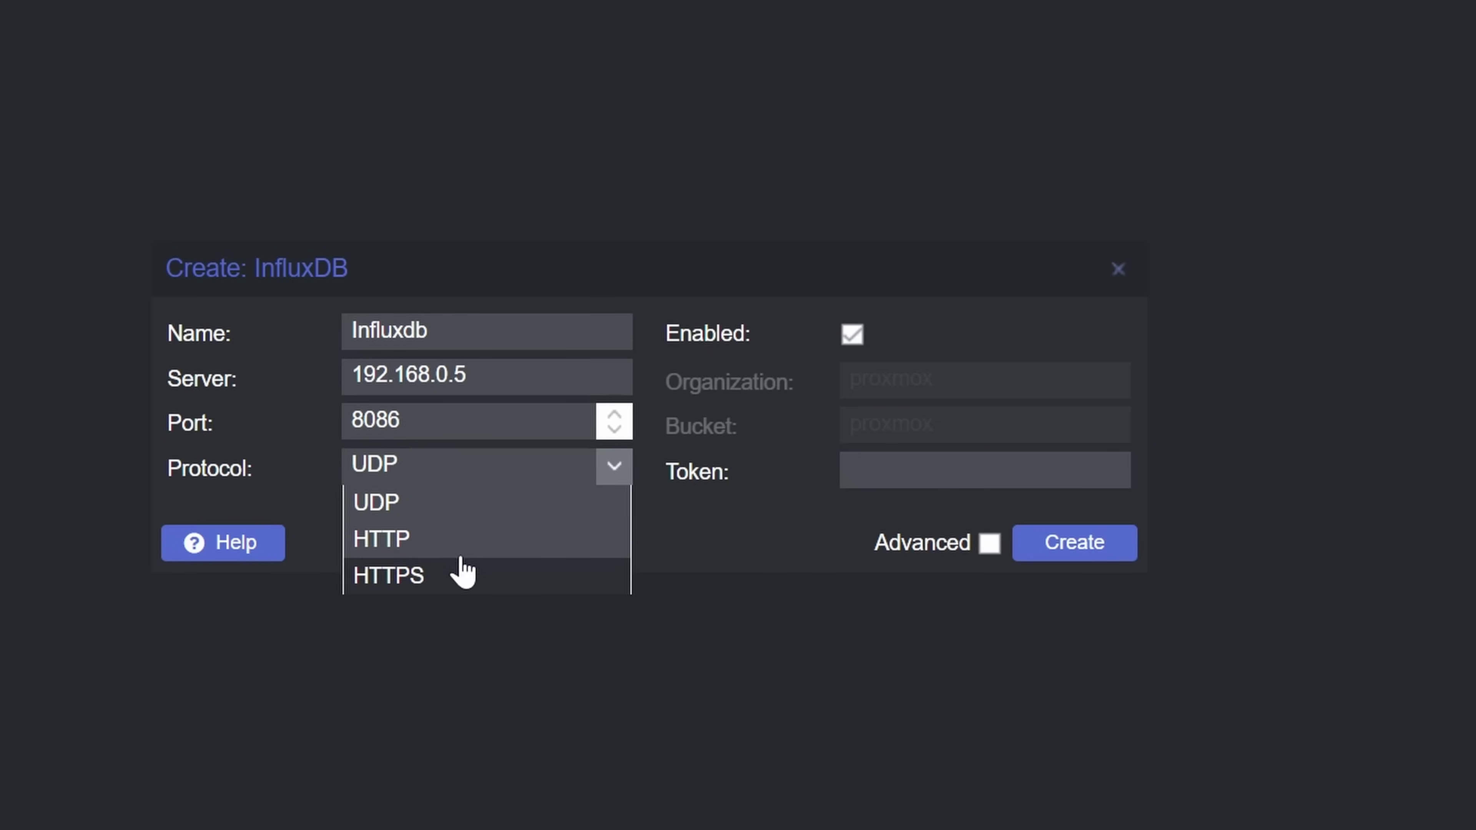
left_click(442, 579)
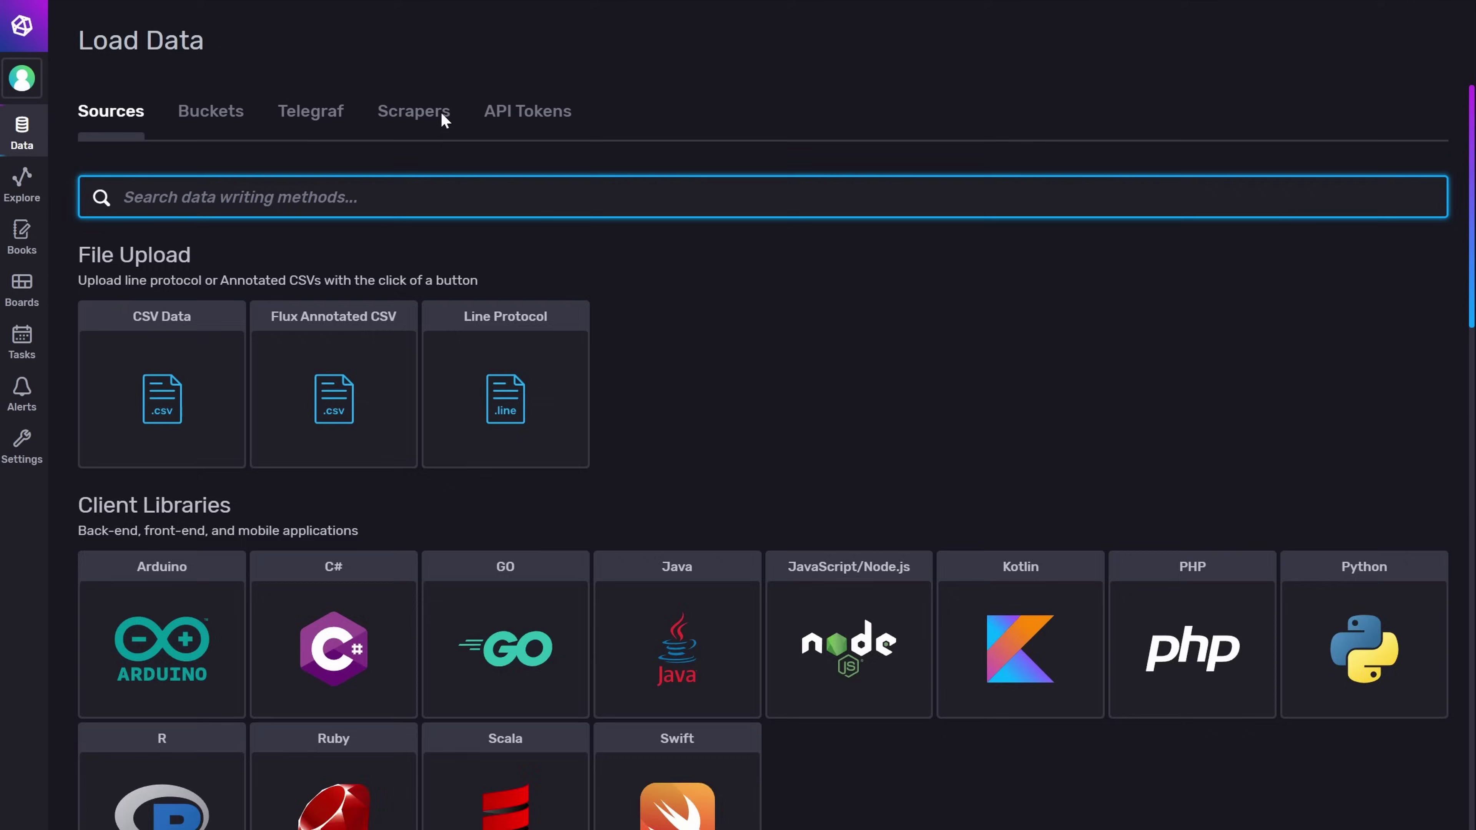
Step: Copy the existing admin token from Load Data > API Tokens to the clipboard
left_click(545, 121)
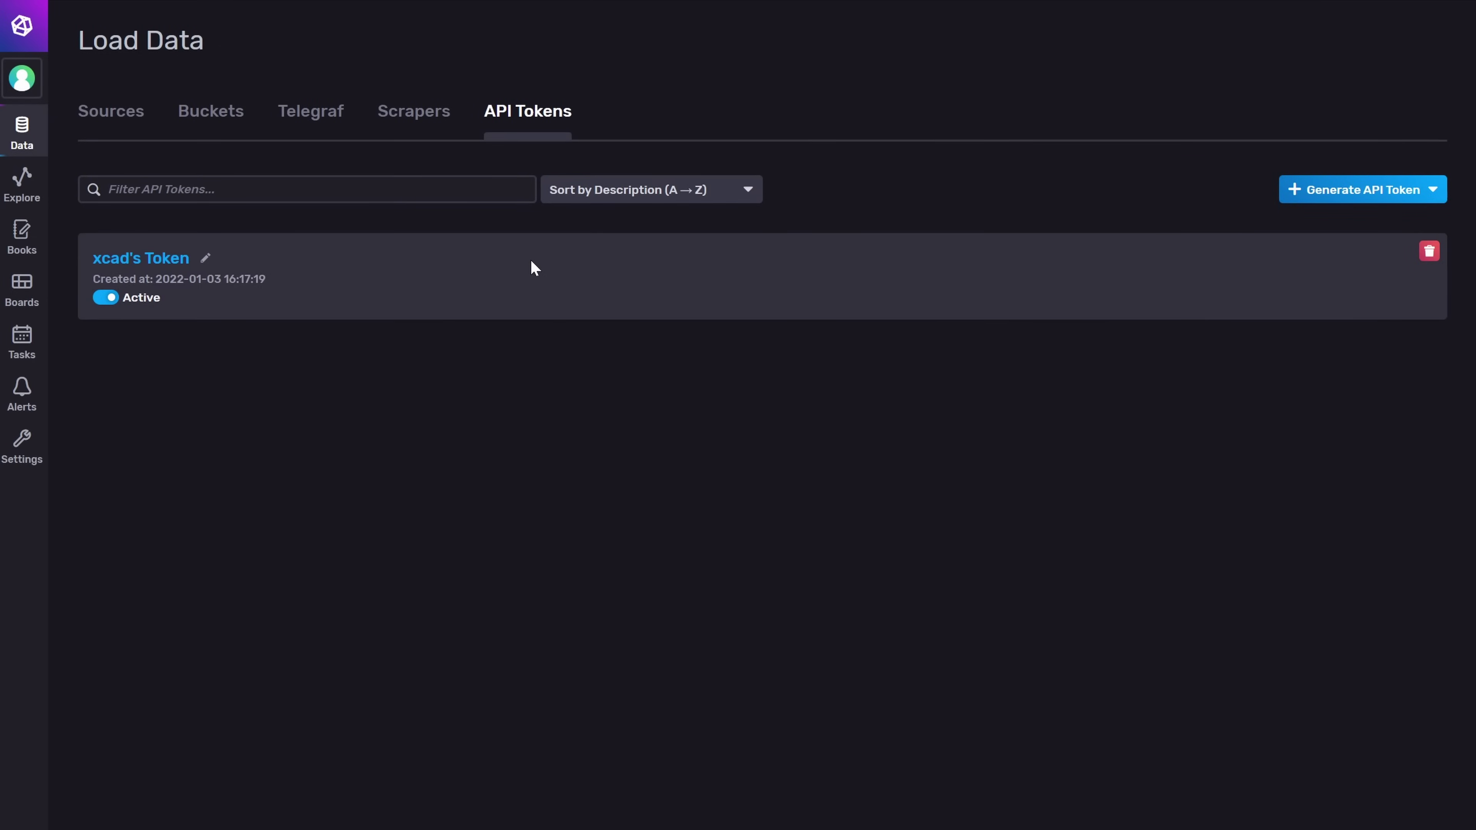
left_click(146, 261)
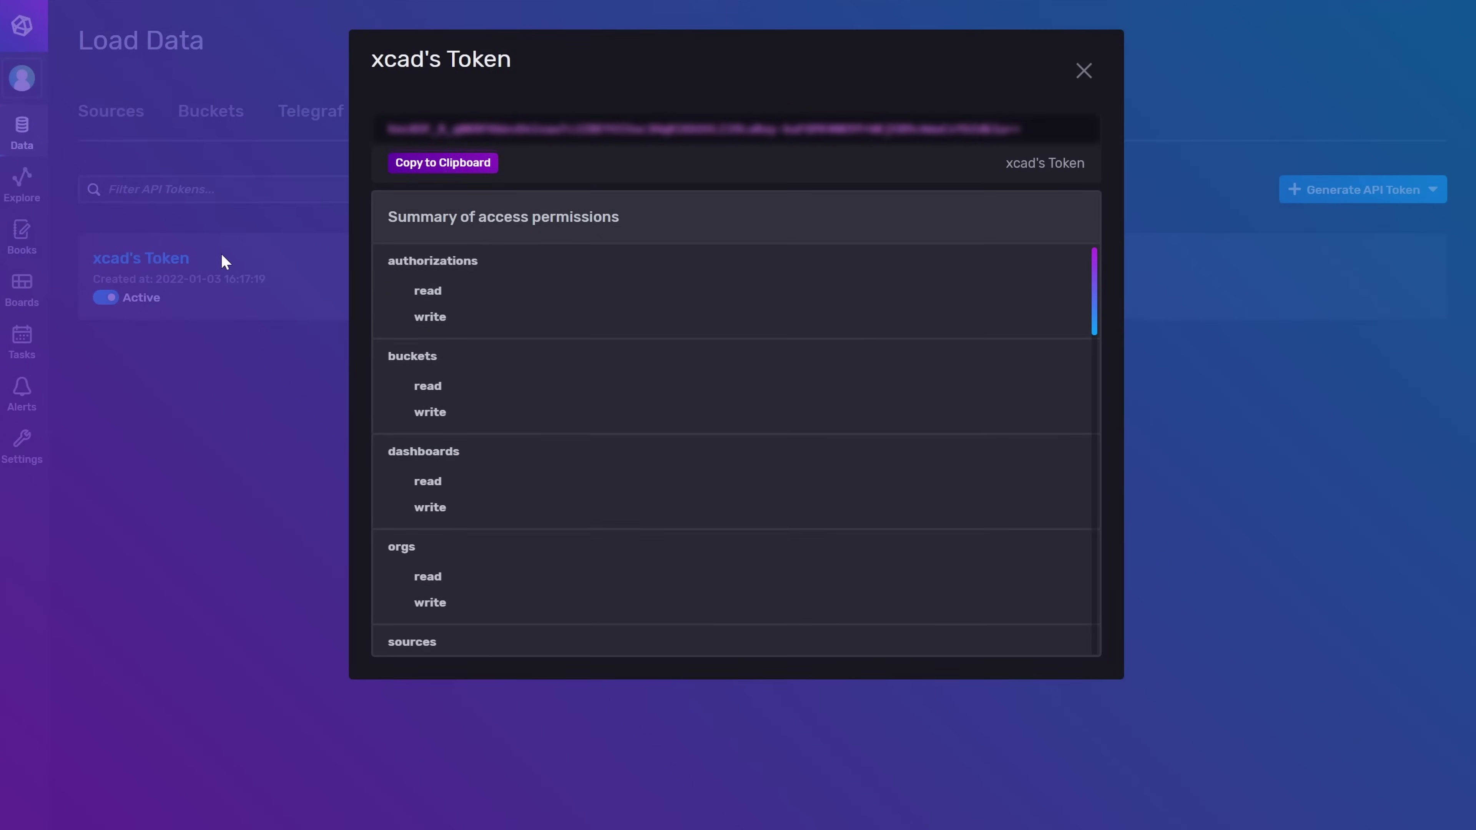
left_click(426, 169)
left_click(1084, 70)
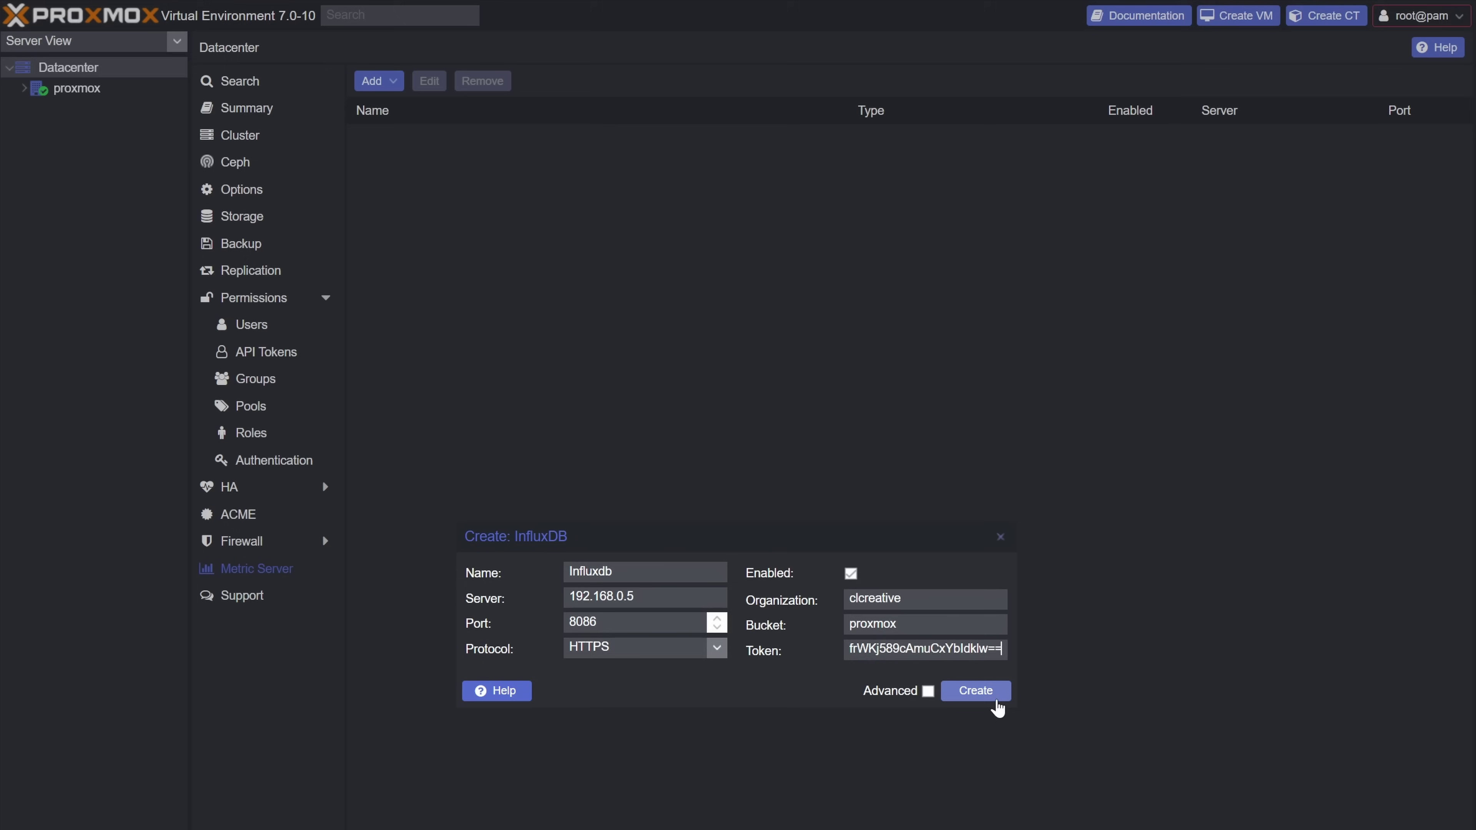
Step: Attempt to create the metric server and inspect the certificate verification error
left_click(991, 696)
left_click_drag(571, 607, 942, 614)
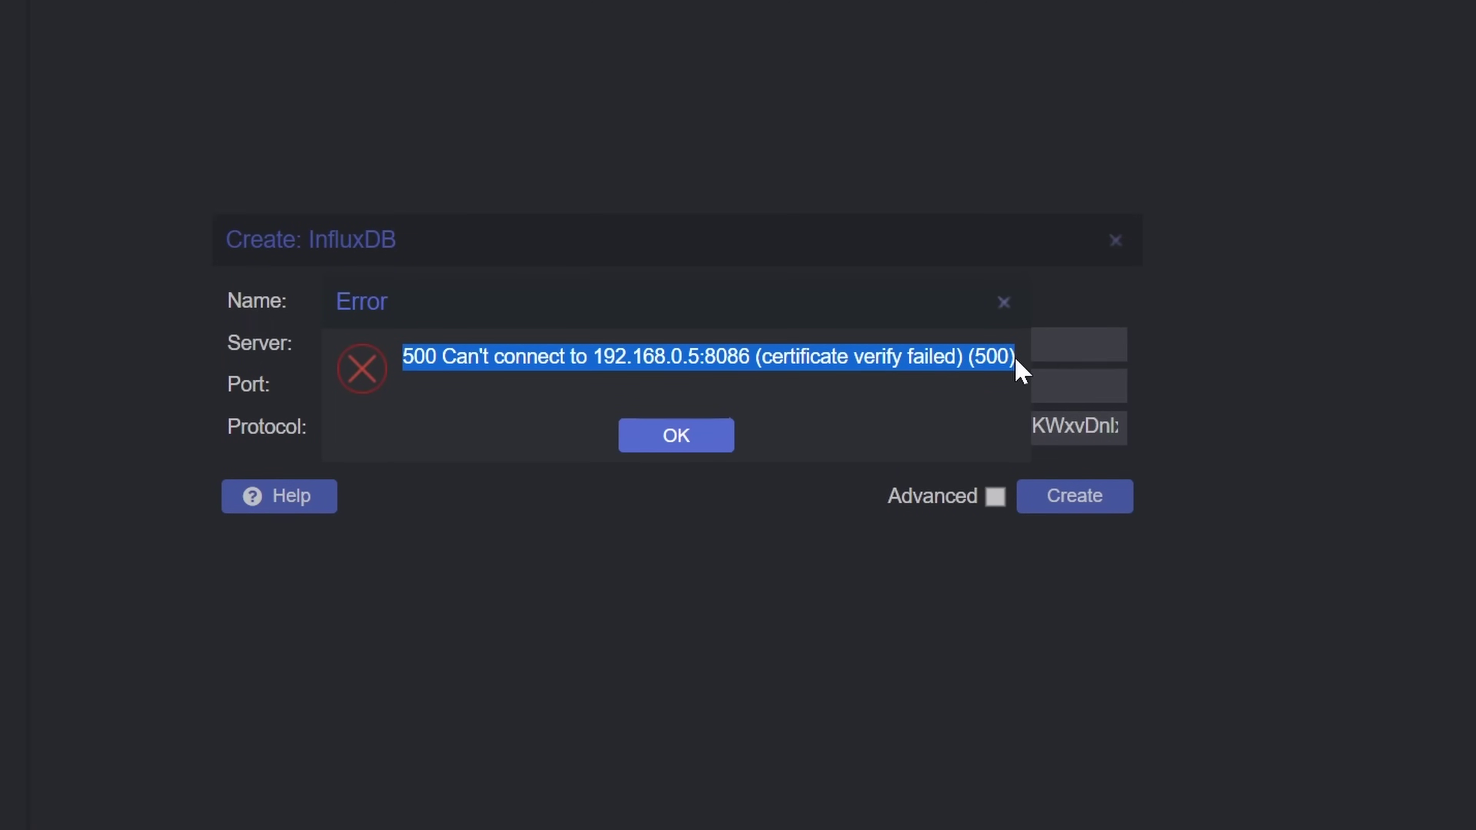
left_click(1017, 360)
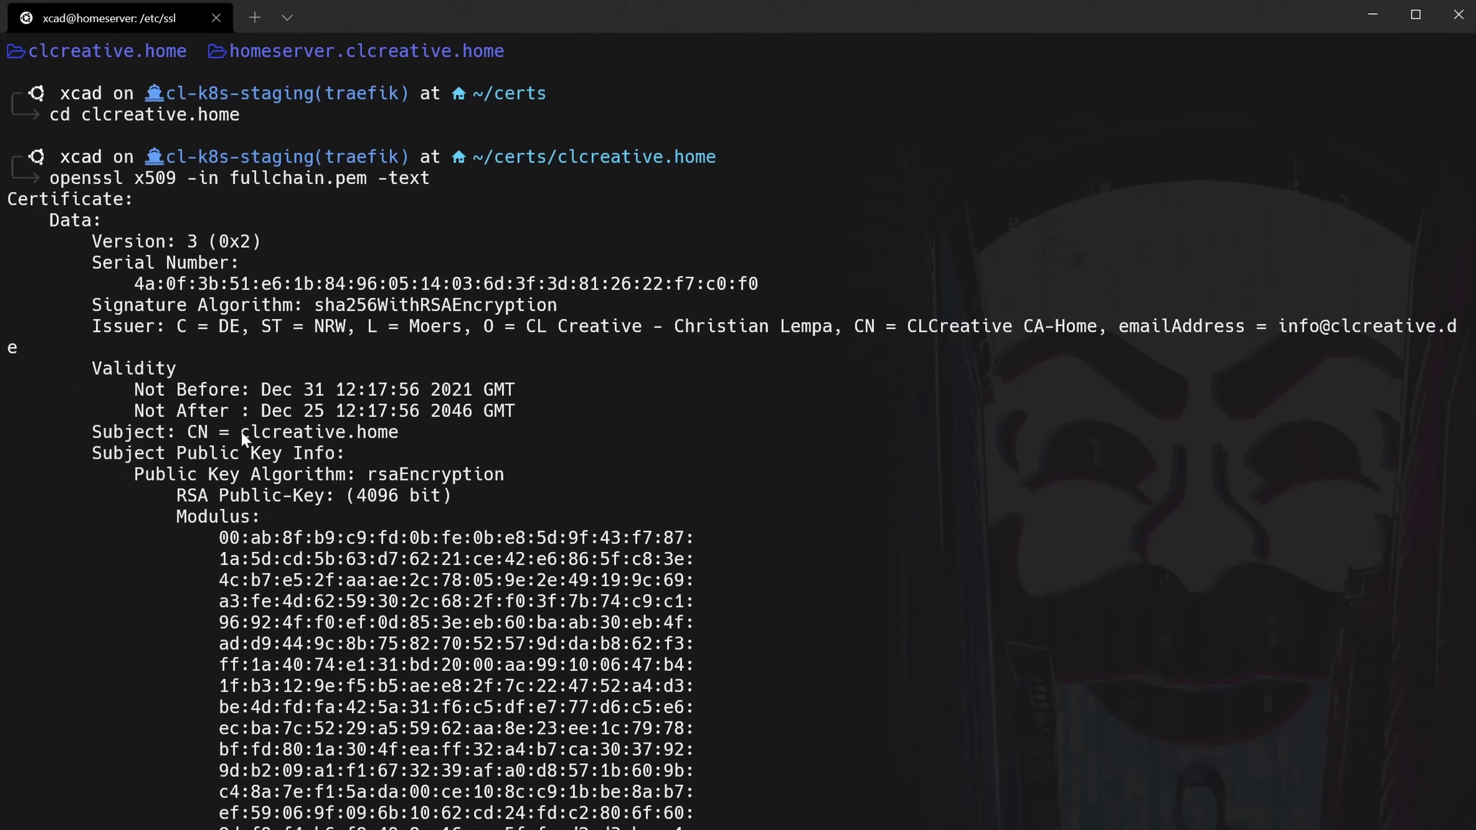
Step: Scroll through the openssl x509 details of the clcreative.home fullchain.pem certificate
scroll(717, 484, "down", 10)
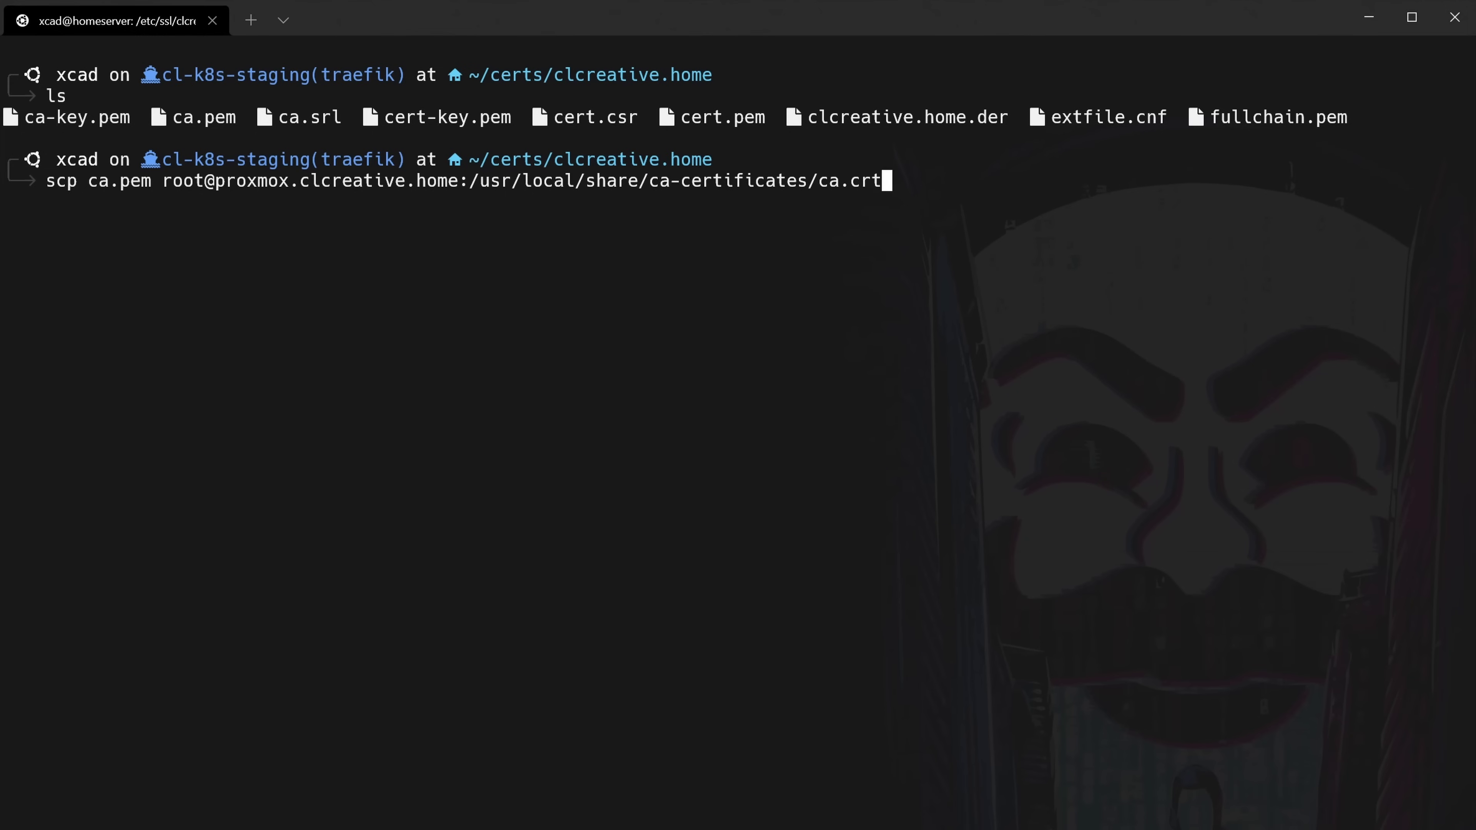
Step: Copy ca.pem to the Proxmox host as ca.crt, SSH in, and run update-ca-certificates
key("Return")
key("Return")
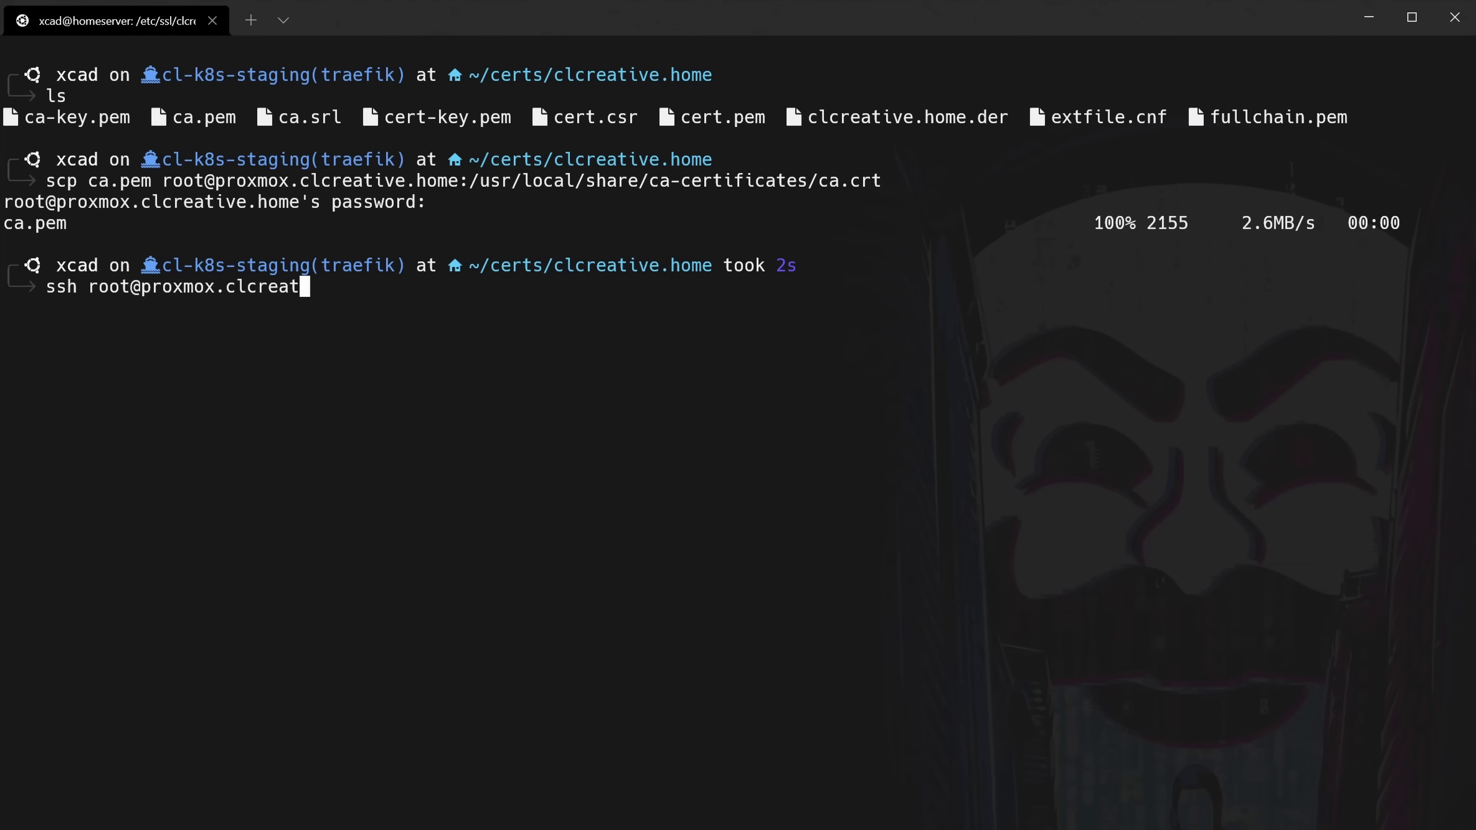
key("Return")
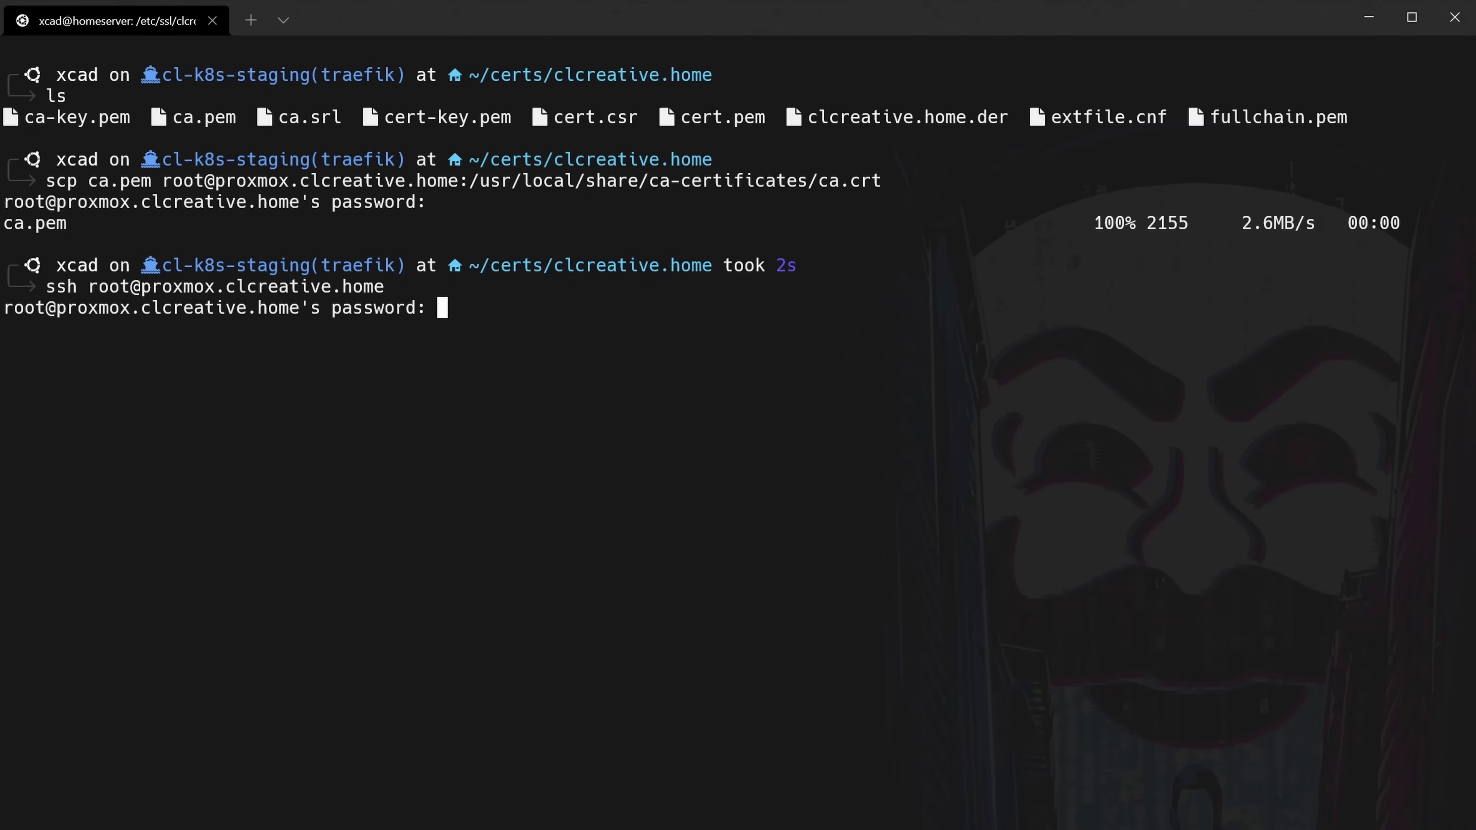
key("Return")
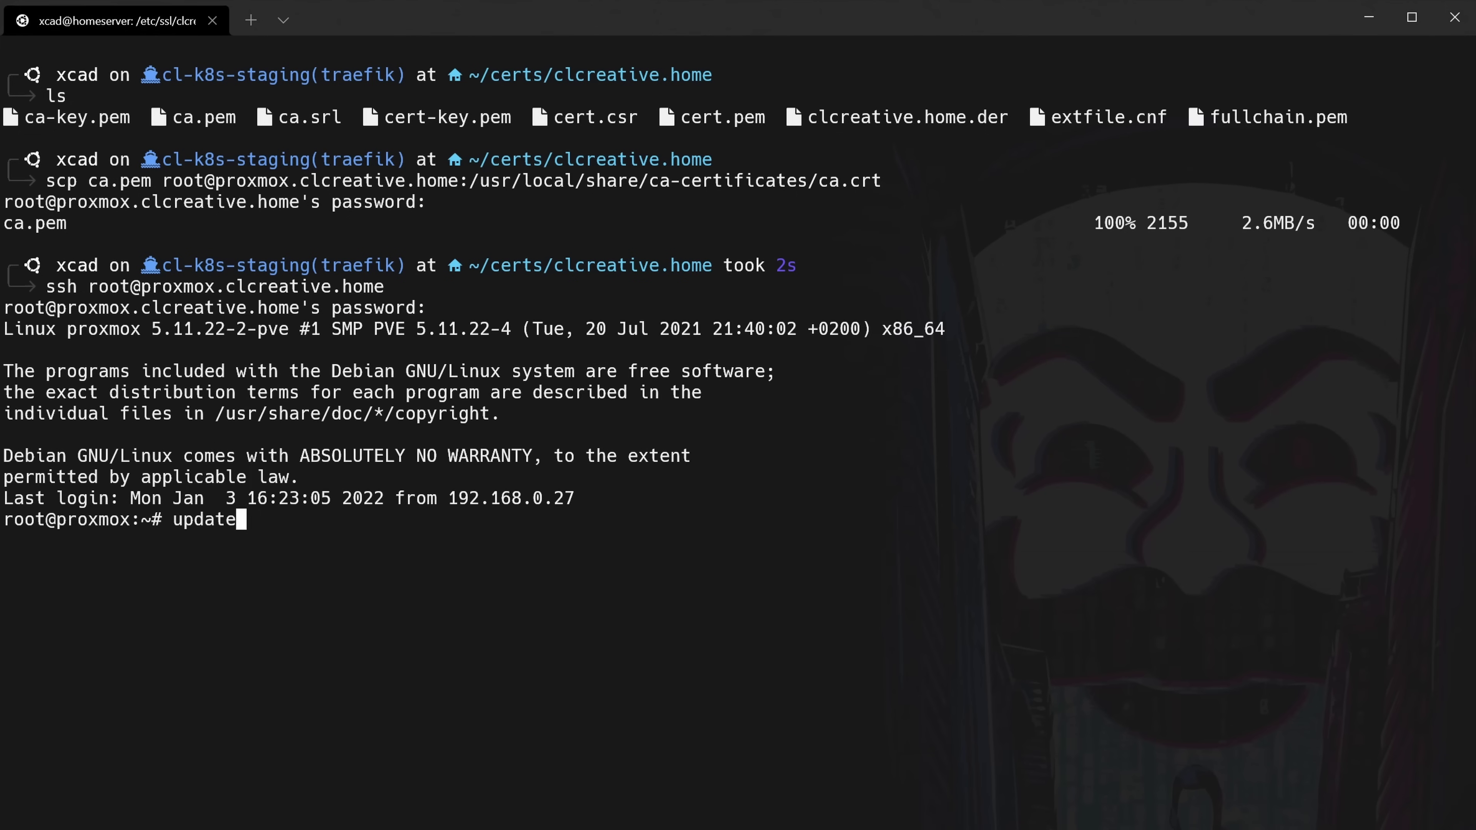
key("Return")
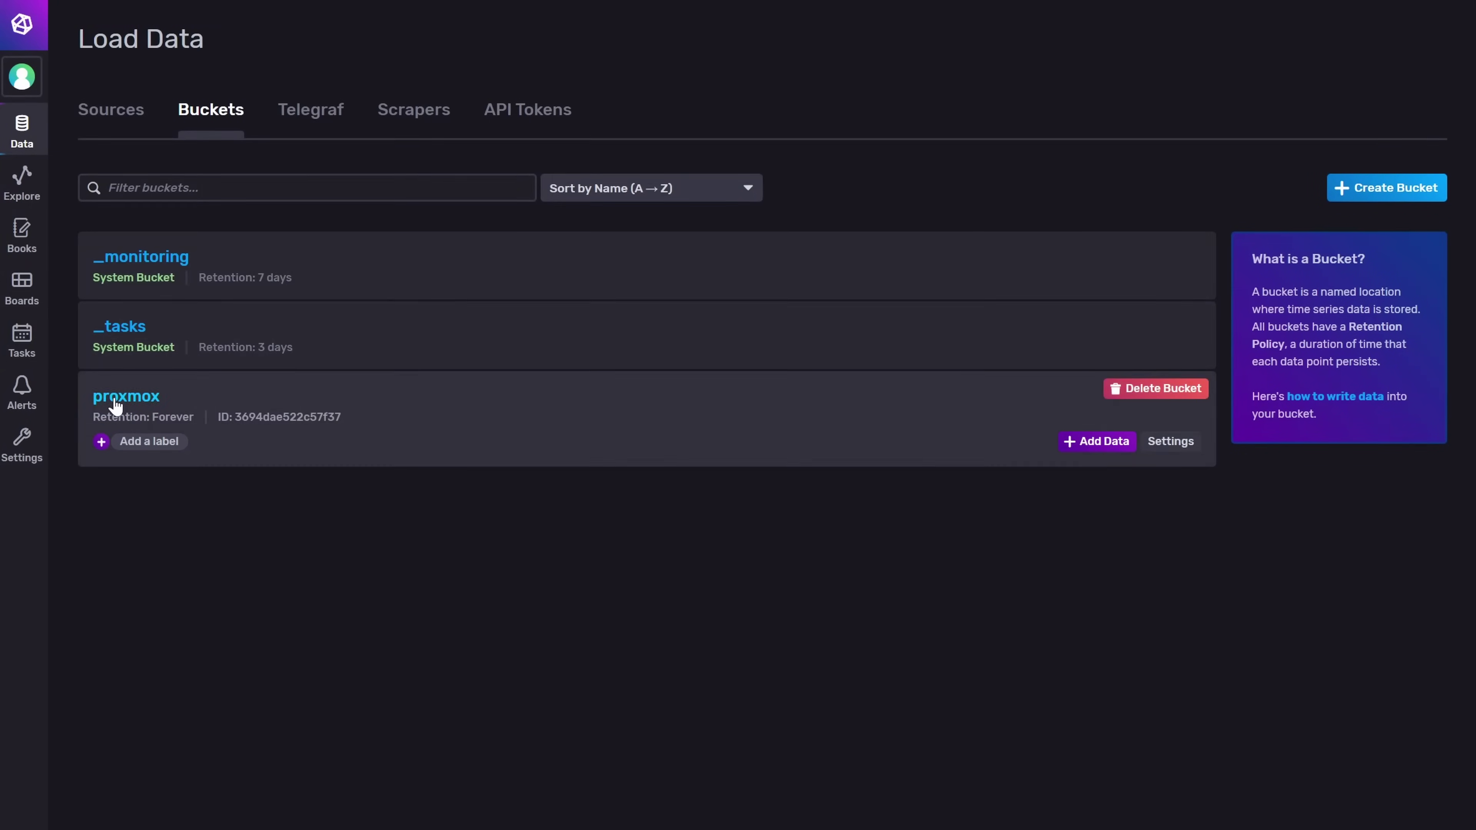
Step: Query the proxmox bucket's system, memory, cpustat, blockstat and ballooninfo measurements as a raw table
left_click(115, 400)
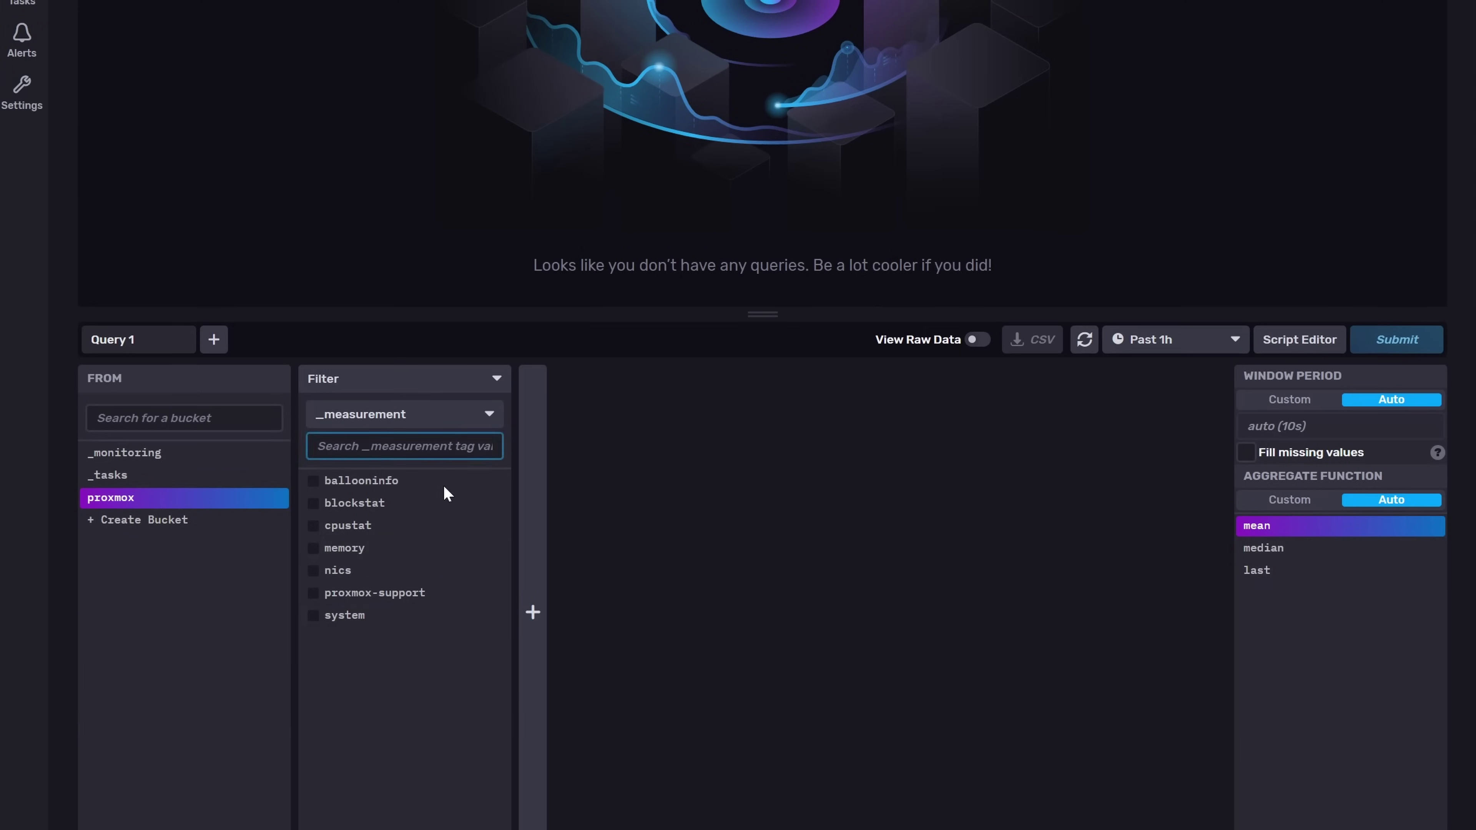
left_click(392, 615)
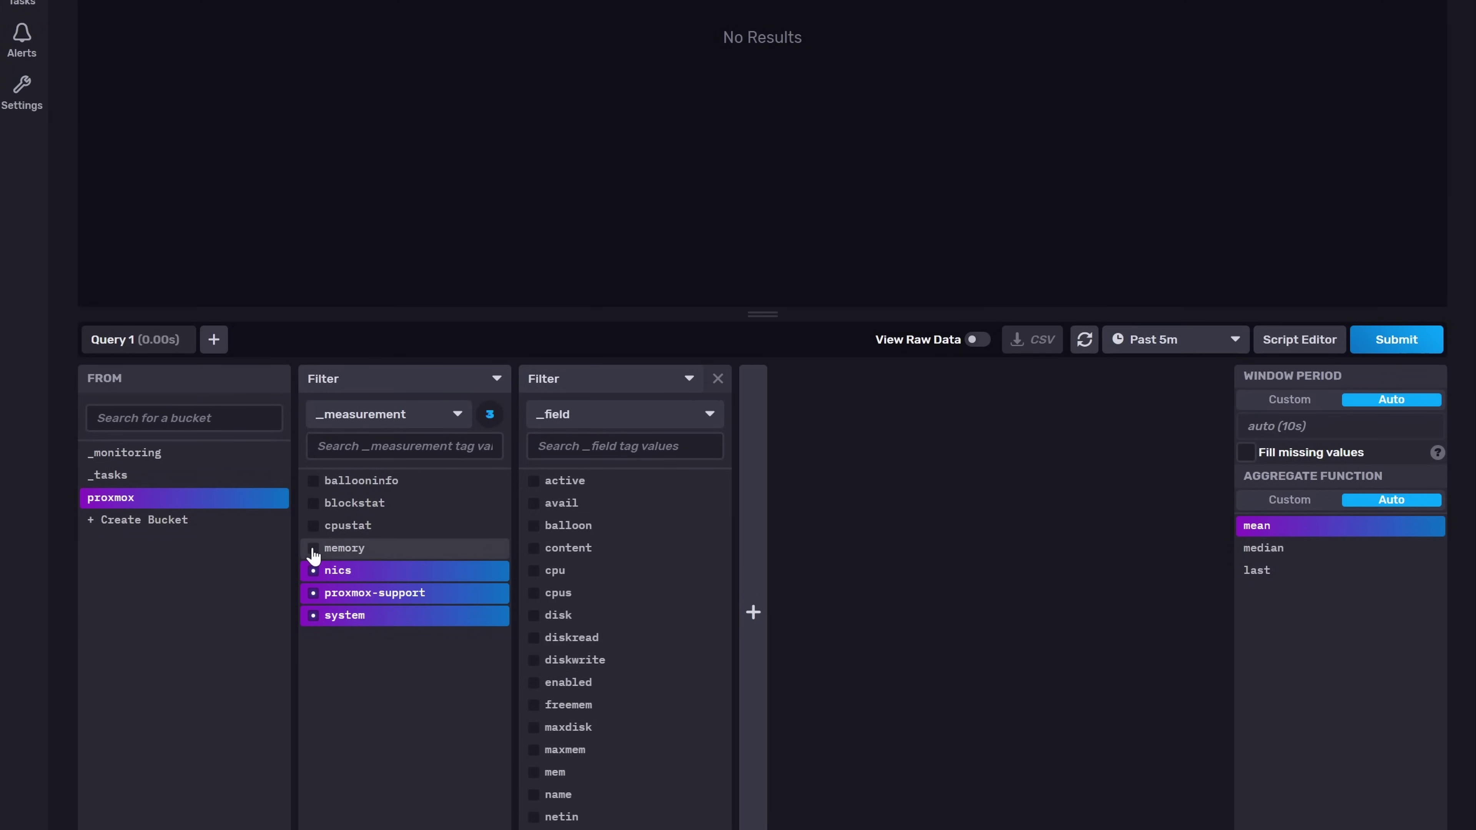
left_click(314, 547)
left_click(314, 525)
left_click(313, 480)
left_click(314, 480)
left_click(313, 503)
left_click(313, 480)
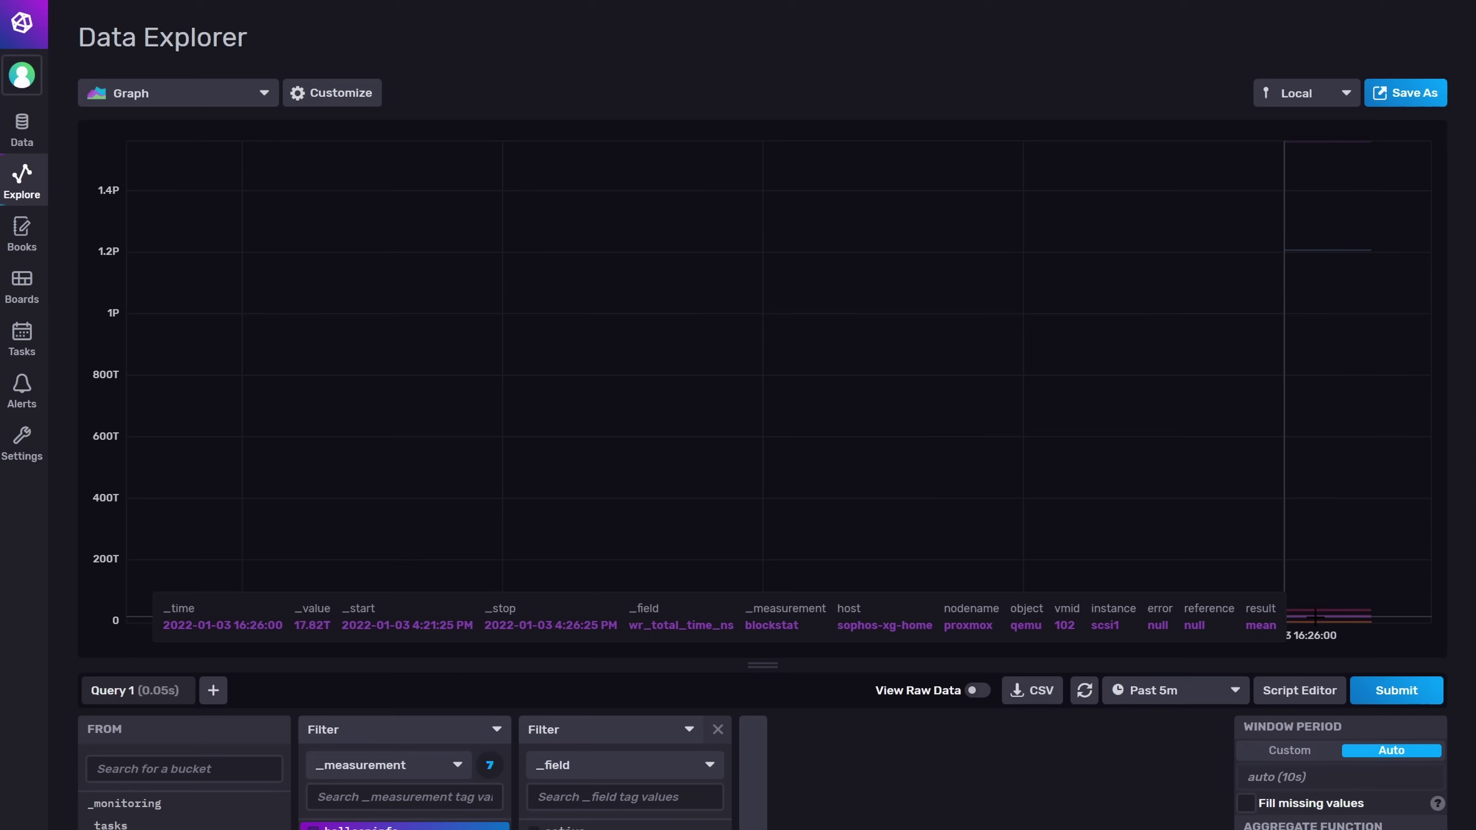
left_click(978, 690)
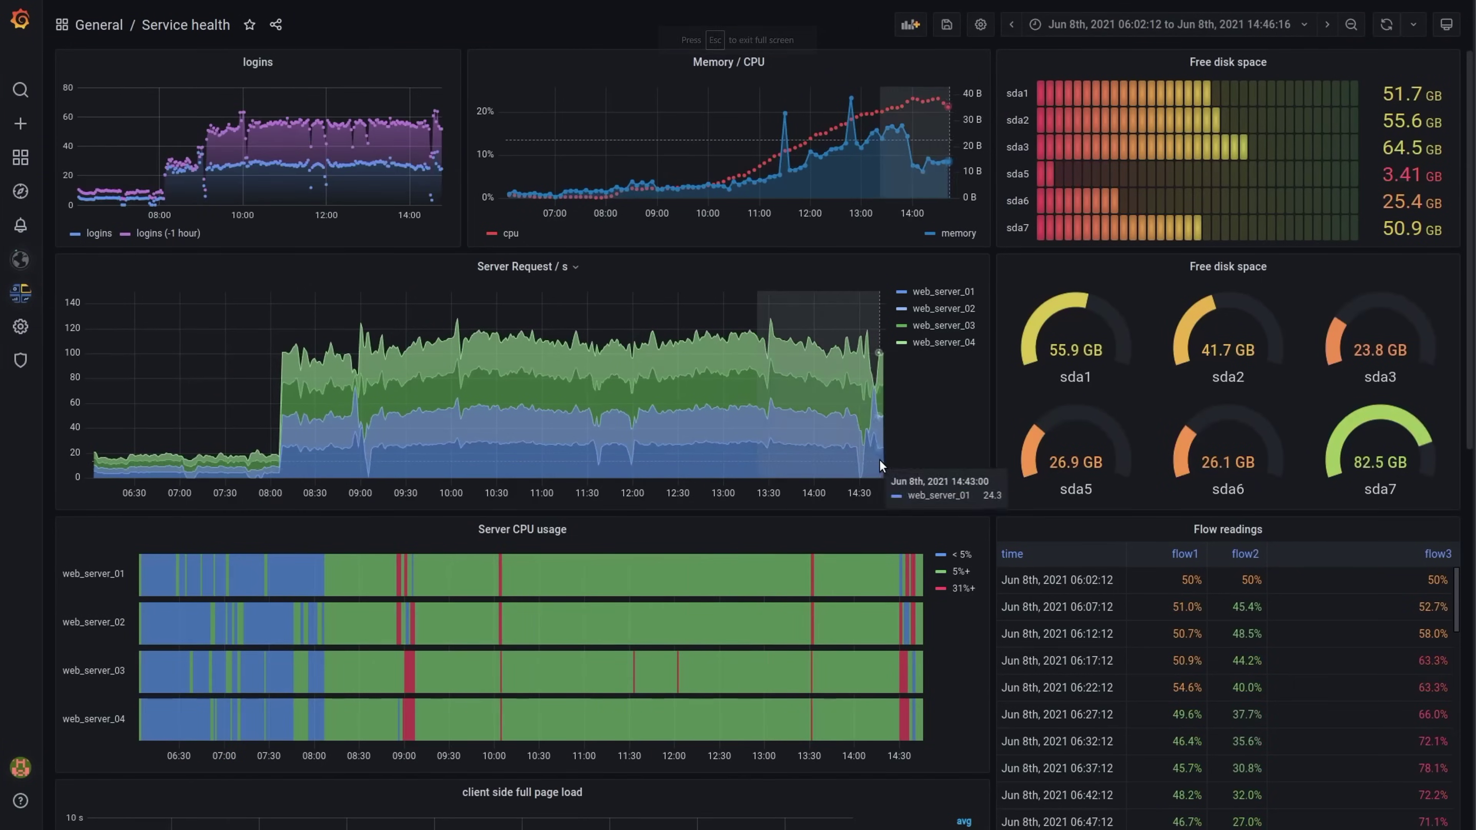
Step: Zoom to 13:22–14:43 on the Server Request graph, view that panel full-screen, then return
left_click_drag(880, 459, 880, 463)
key("v")
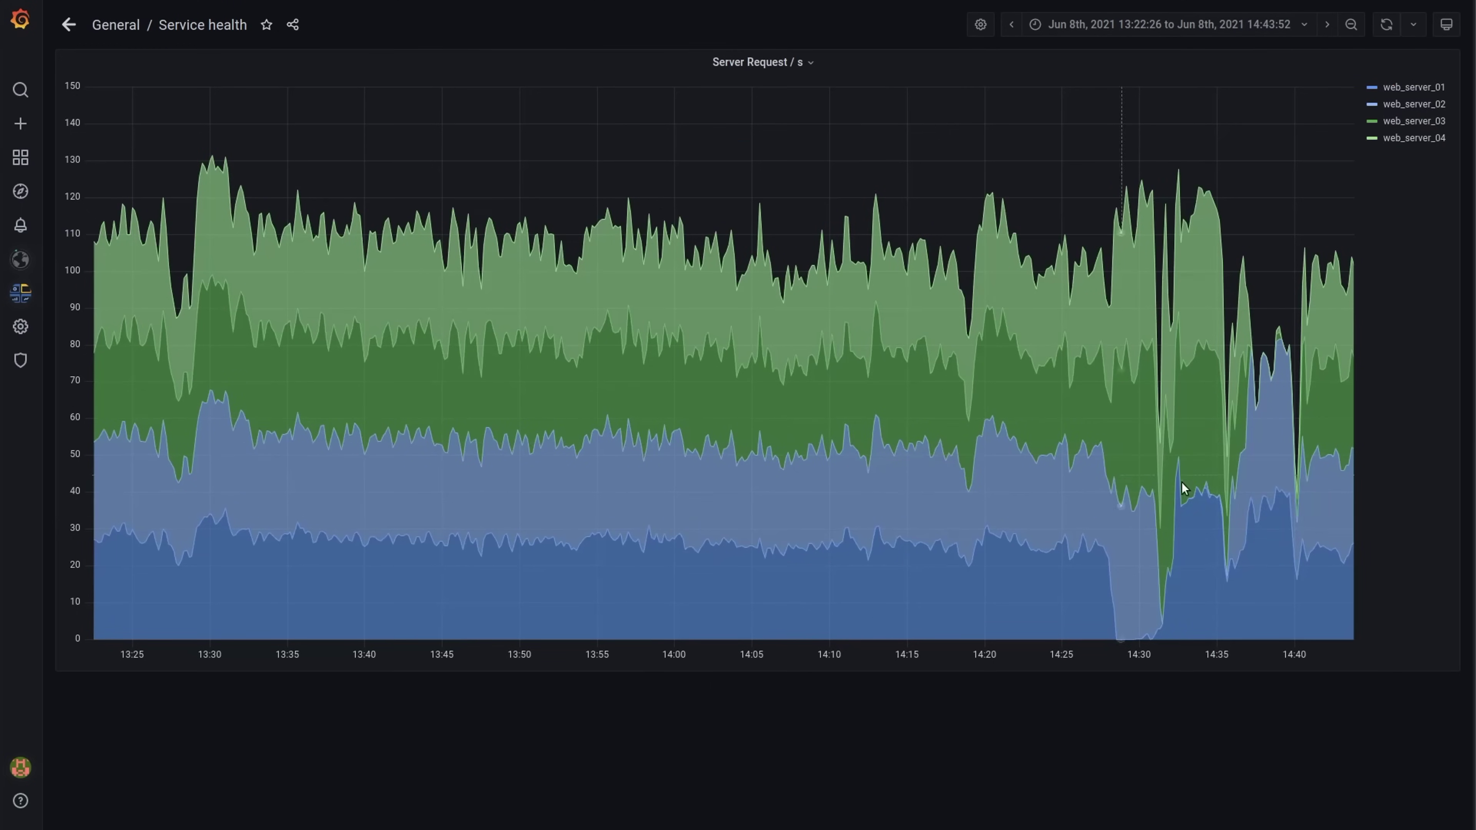
key("Escape")
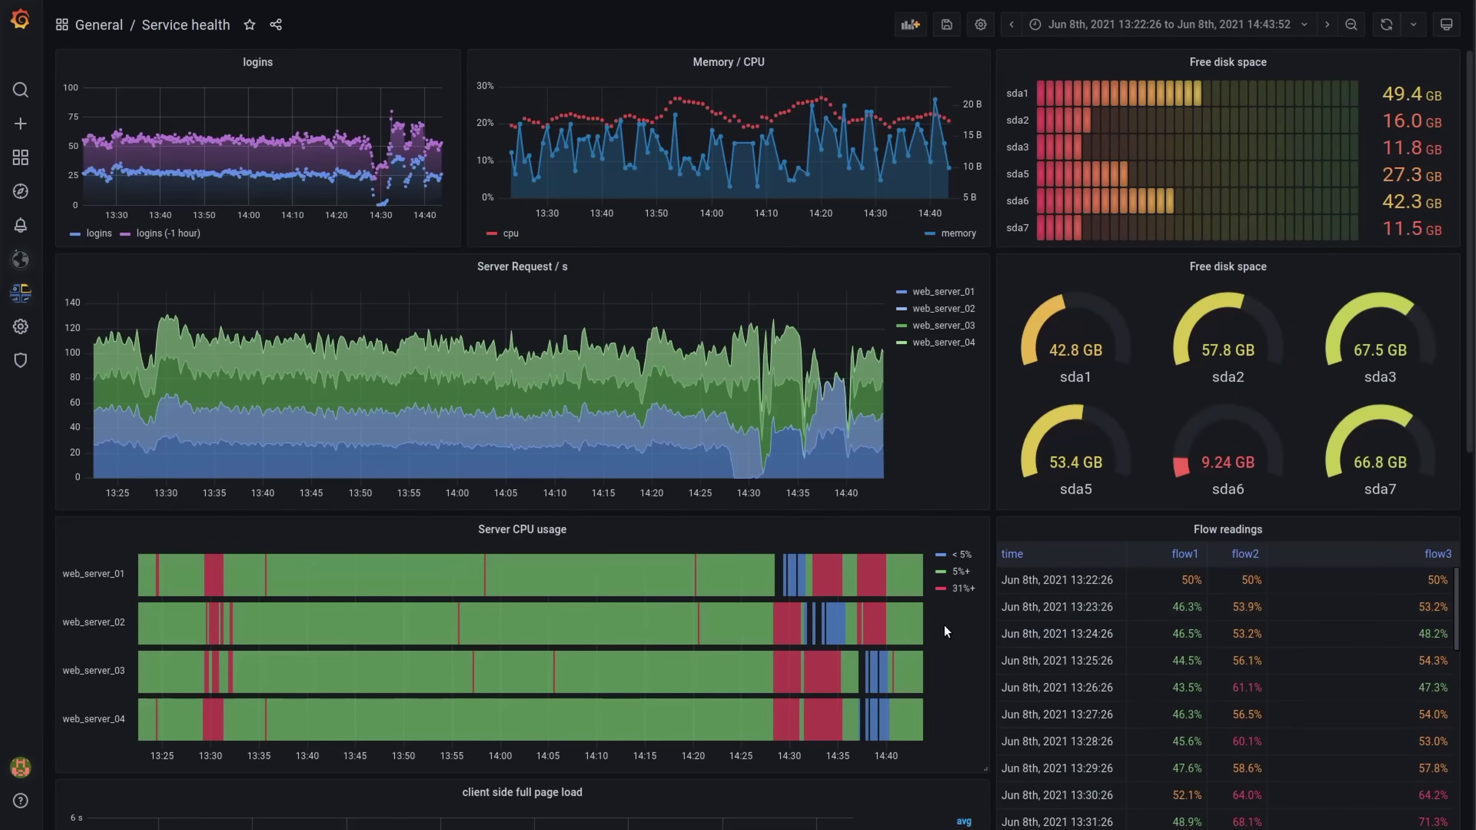
scroll(944, 626, "down", 8)
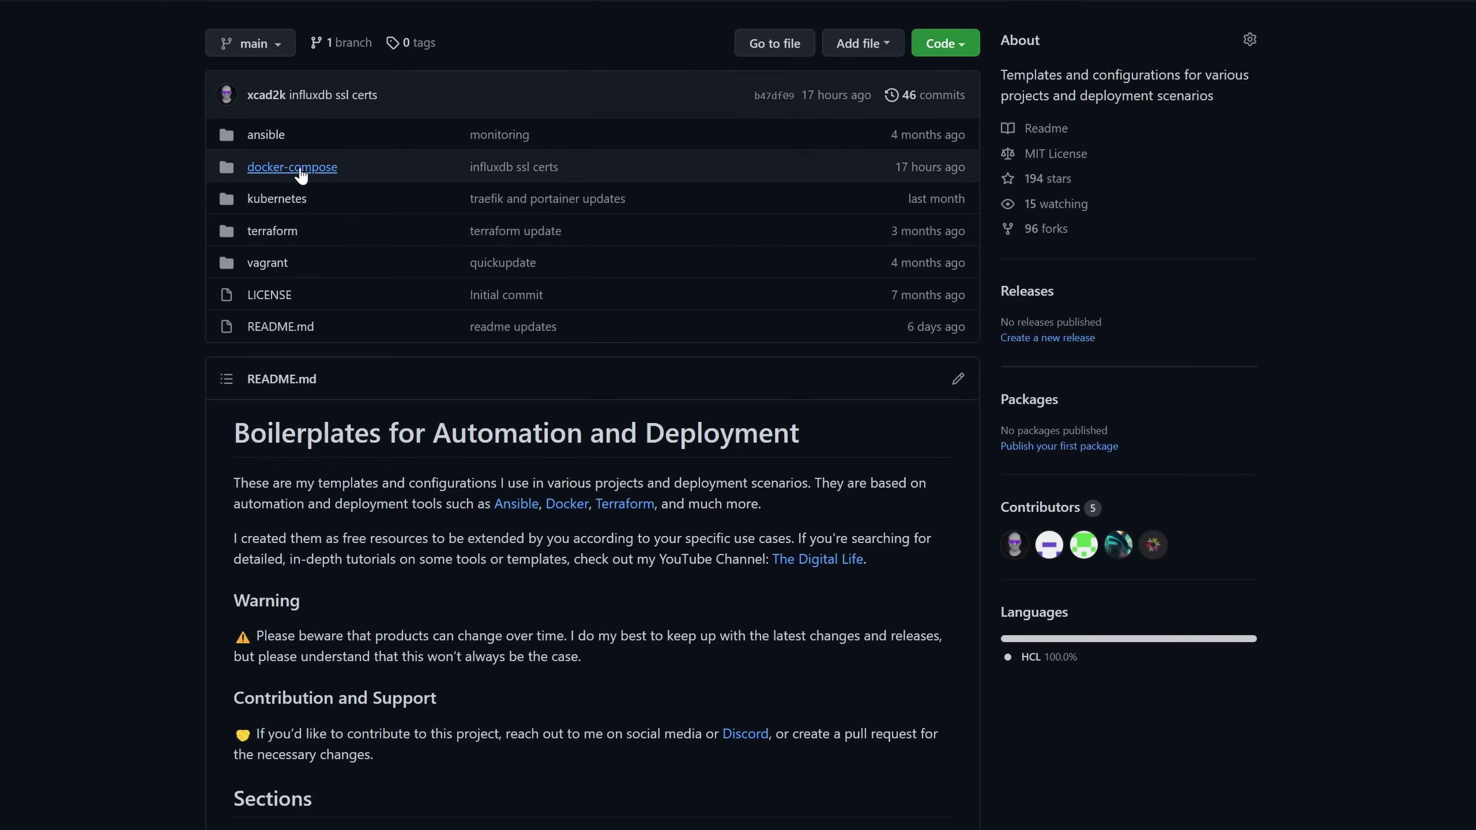
Step: Browse into docker-compose/grafana in the GitHub repository and scroll through its README
left_click(300, 170)
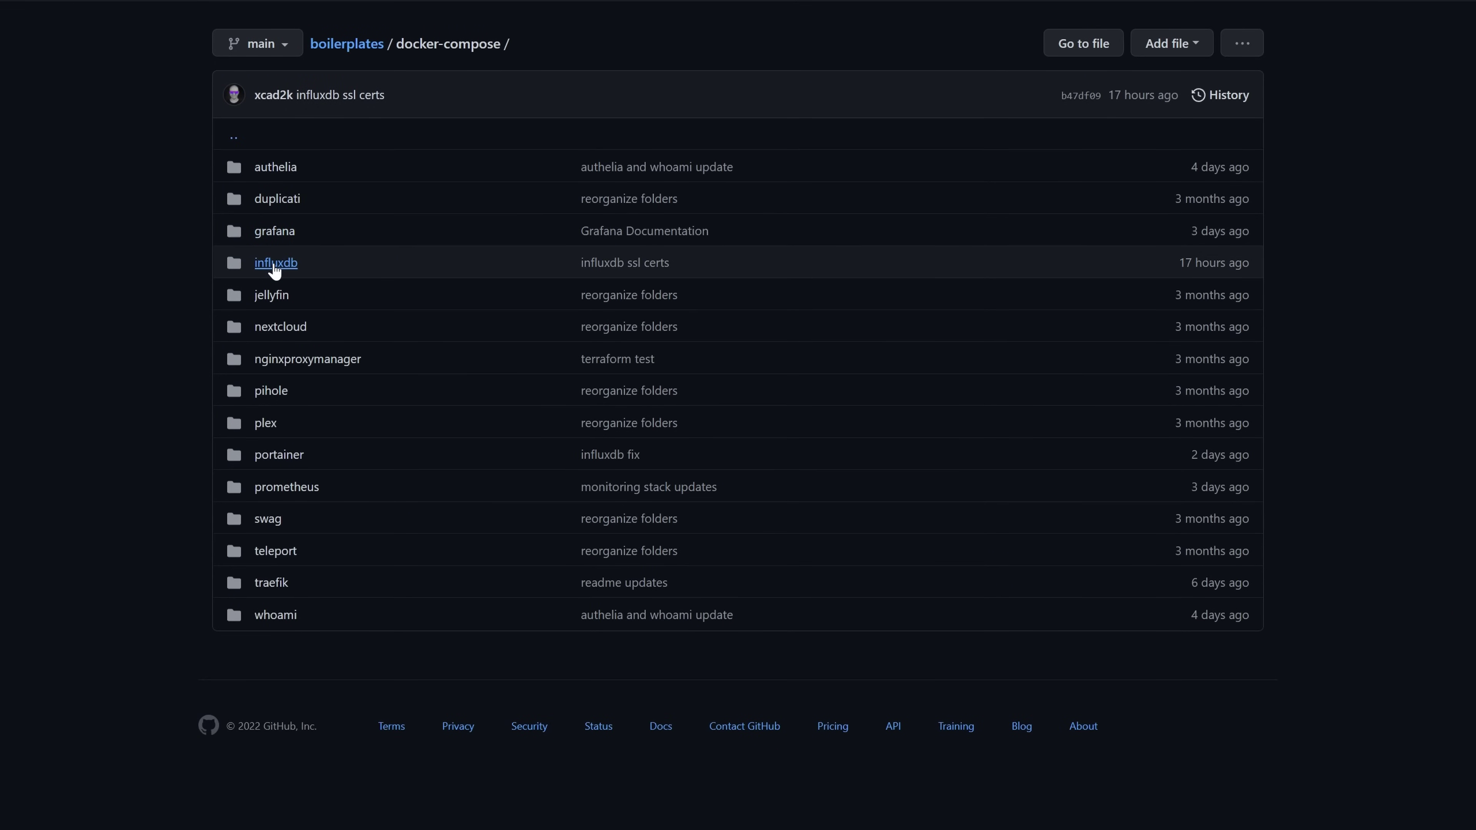
left_click(275, 232)
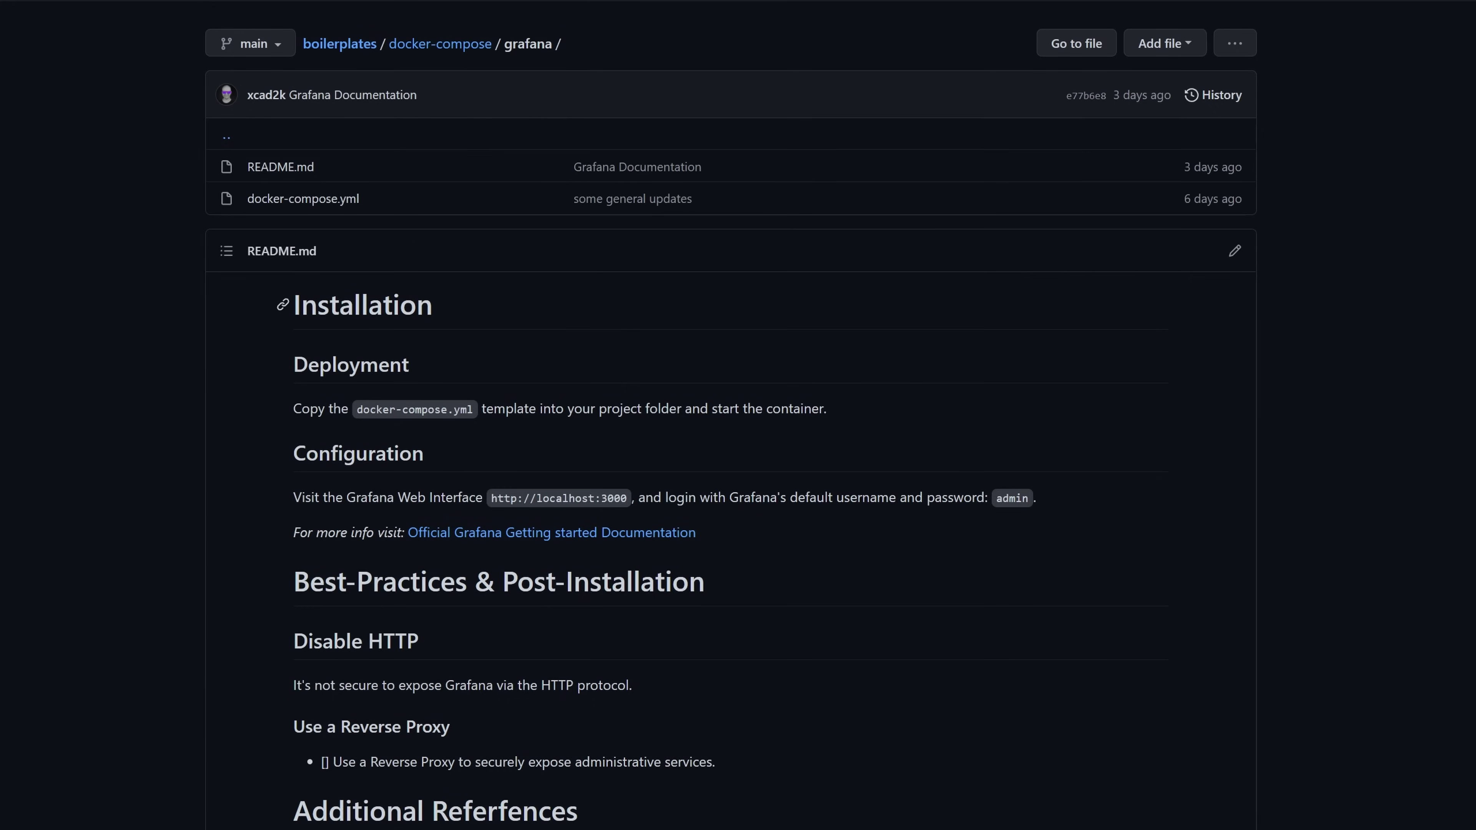
scroll(384, 349, "down", 1)
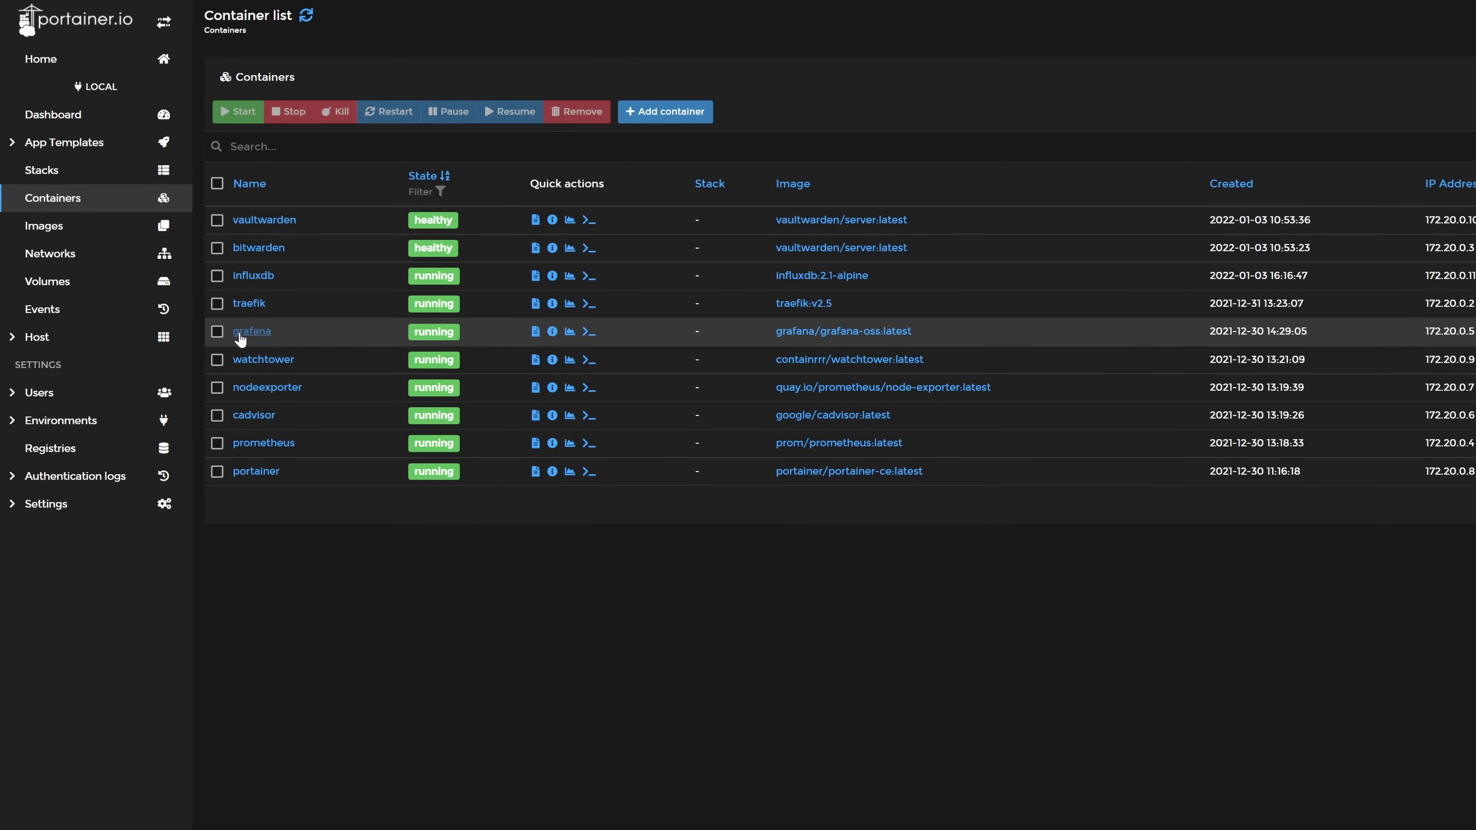
Step: List Portainer's Docker networks and highlight the frontend network's 172.20.0.0/16 subnet
left_click(74, 255)
left_click_drag(238, 232, 658, 235)
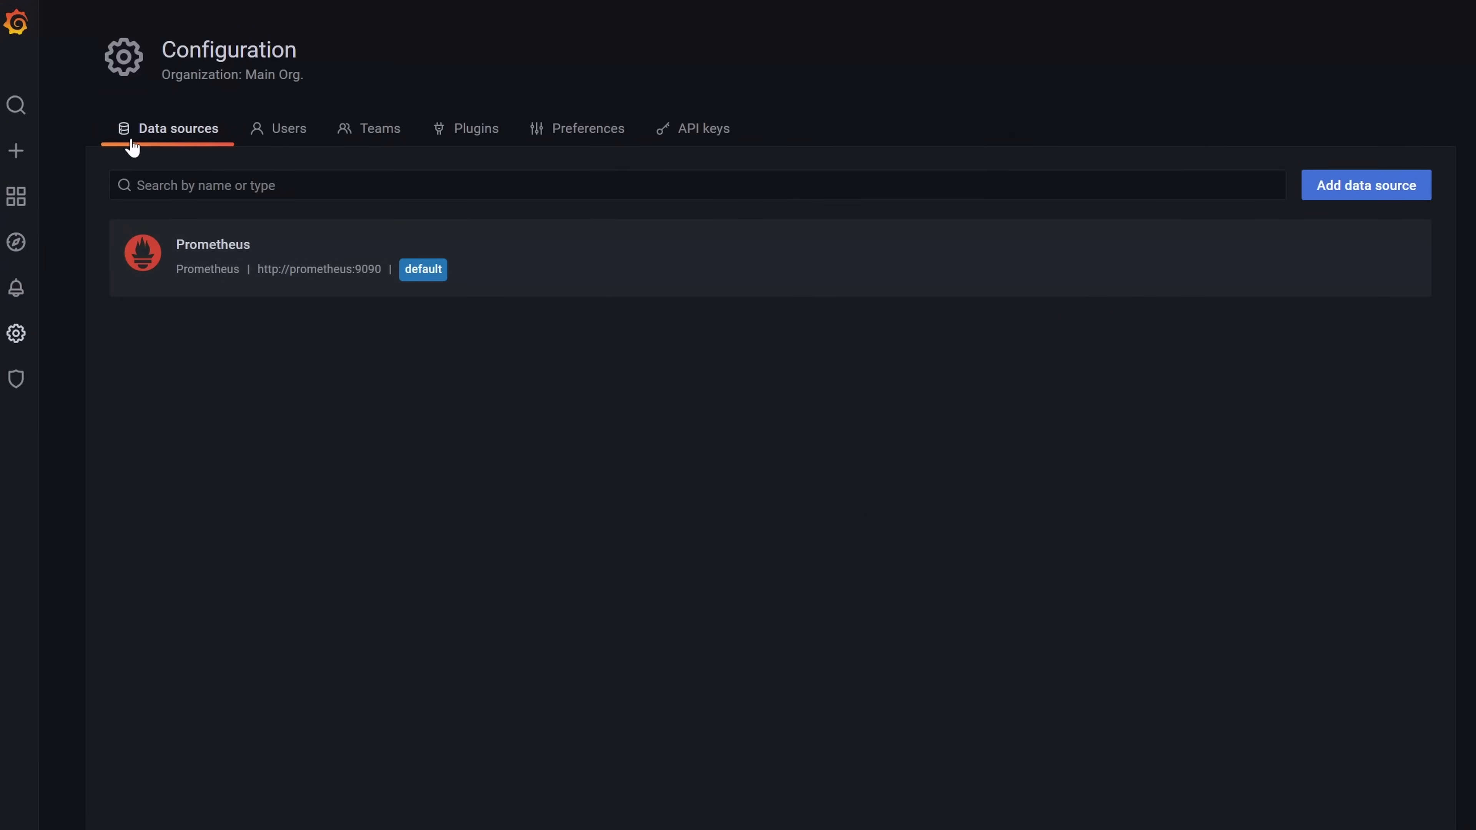
Step: Add a Grafana data source of type InfluxDB and set its query language to Flux
left_click(1334, 187)
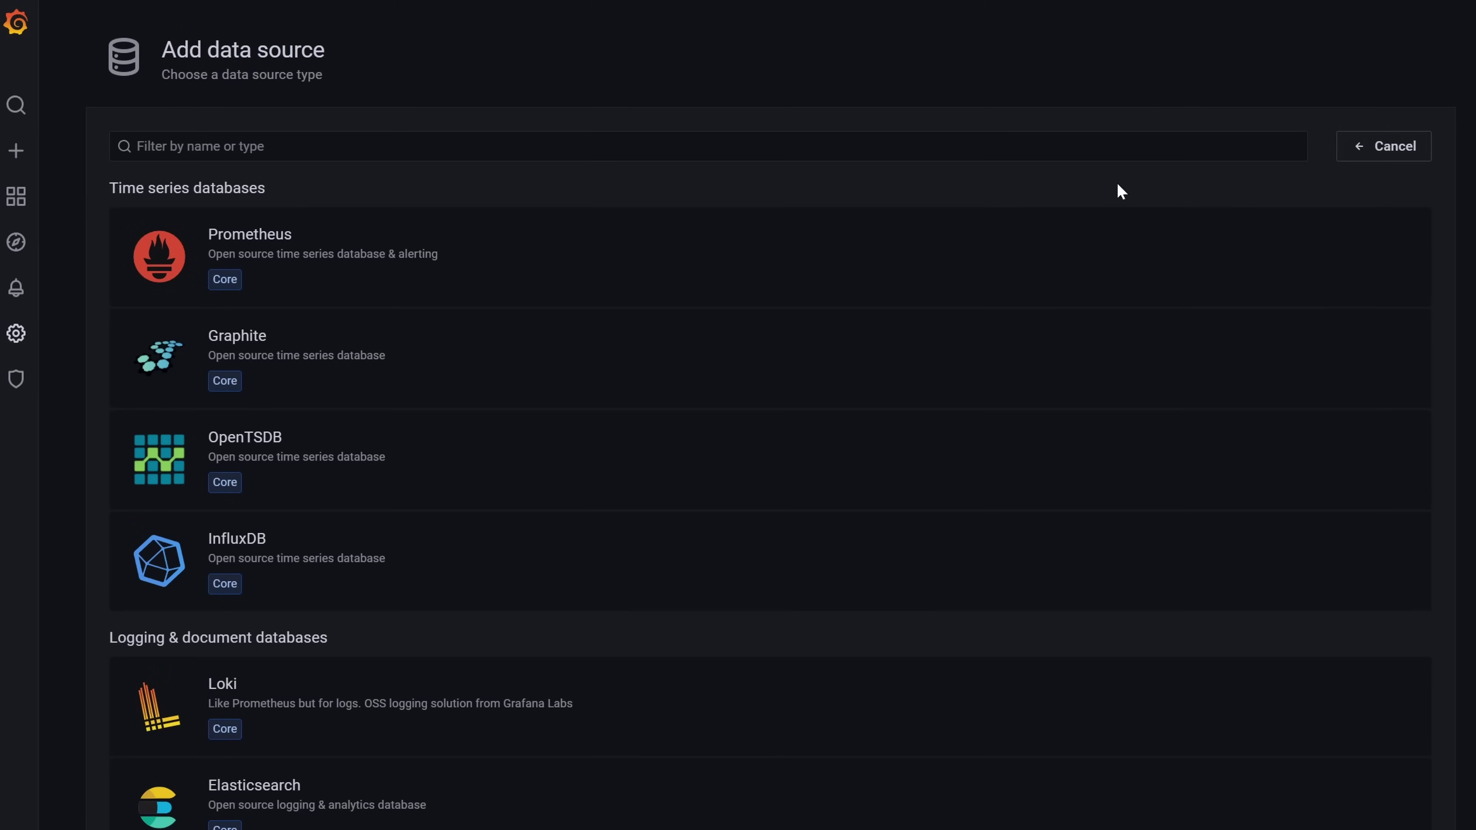
left_click(364, 547)
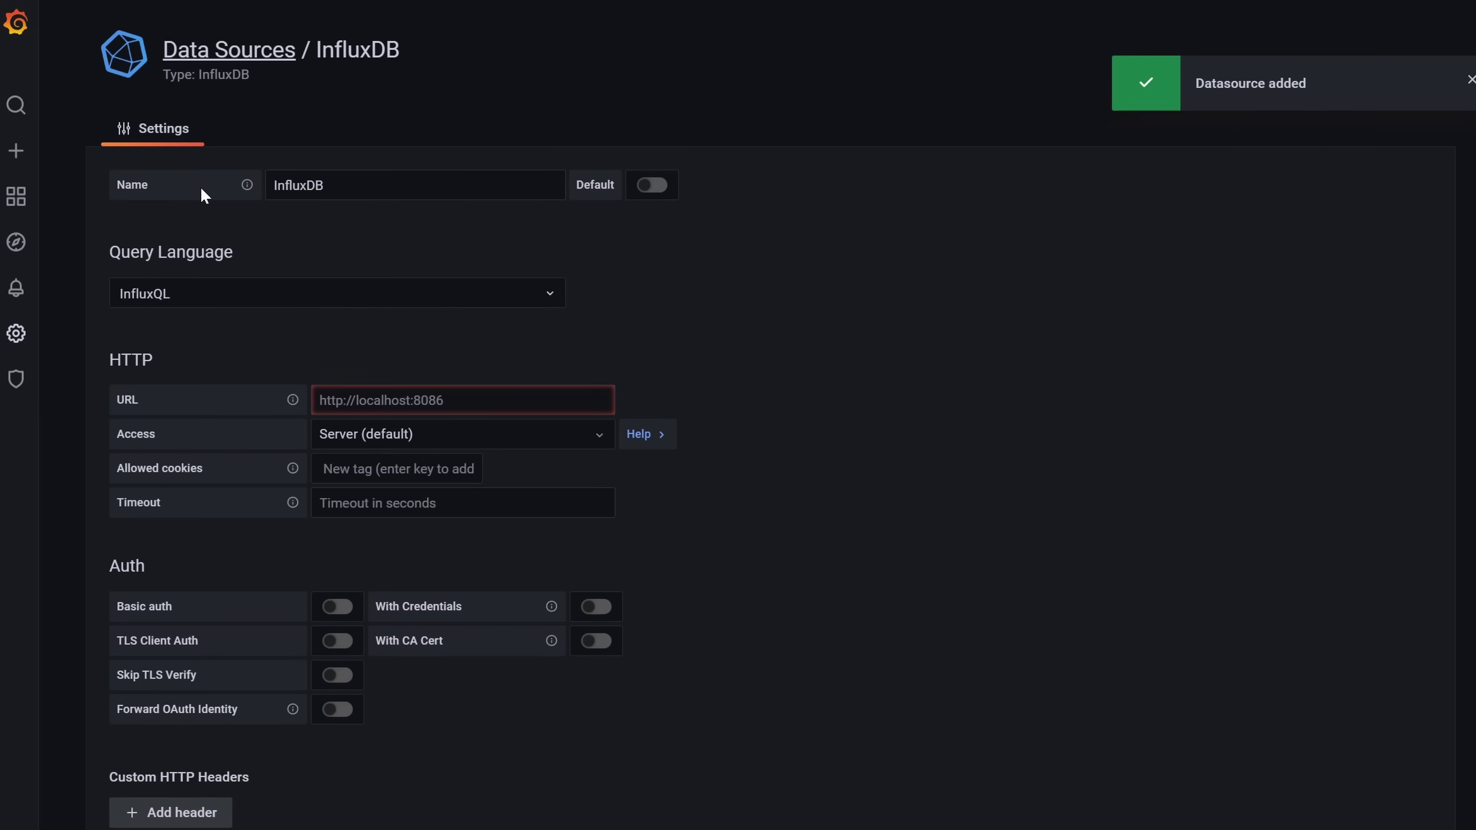
left_click(326, 294)
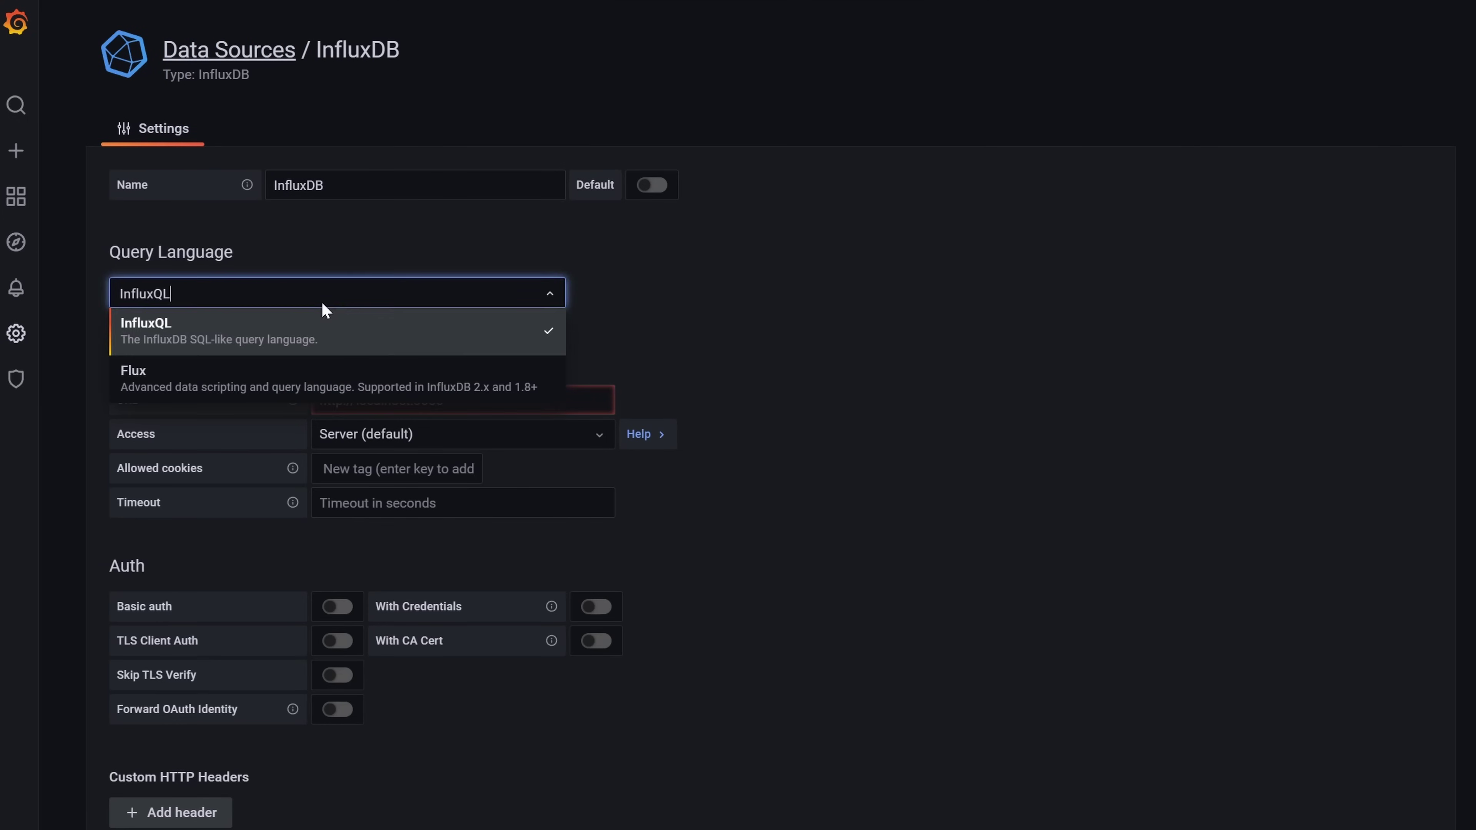
left_click(170, 394)
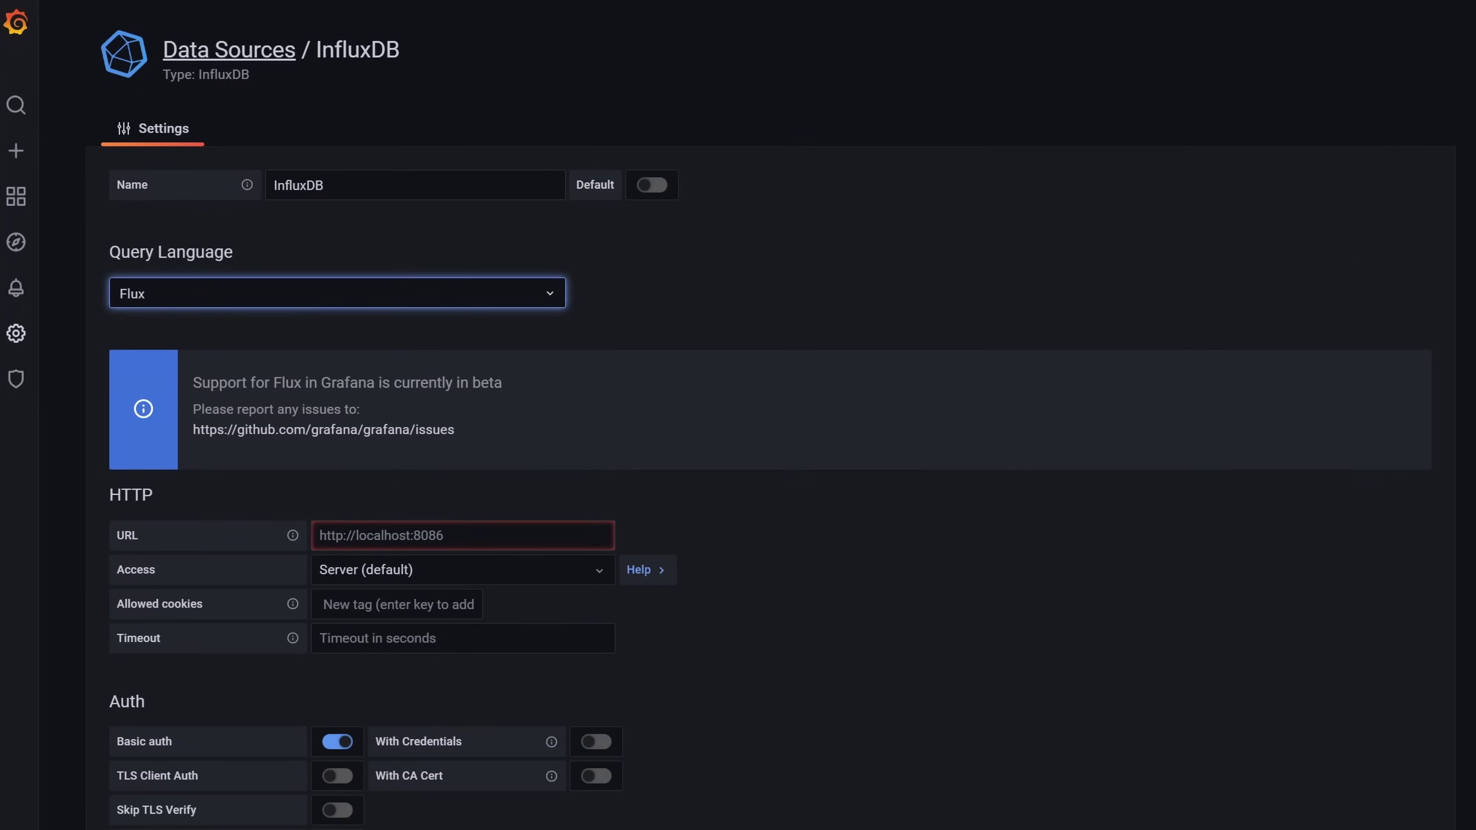
key("Tab")
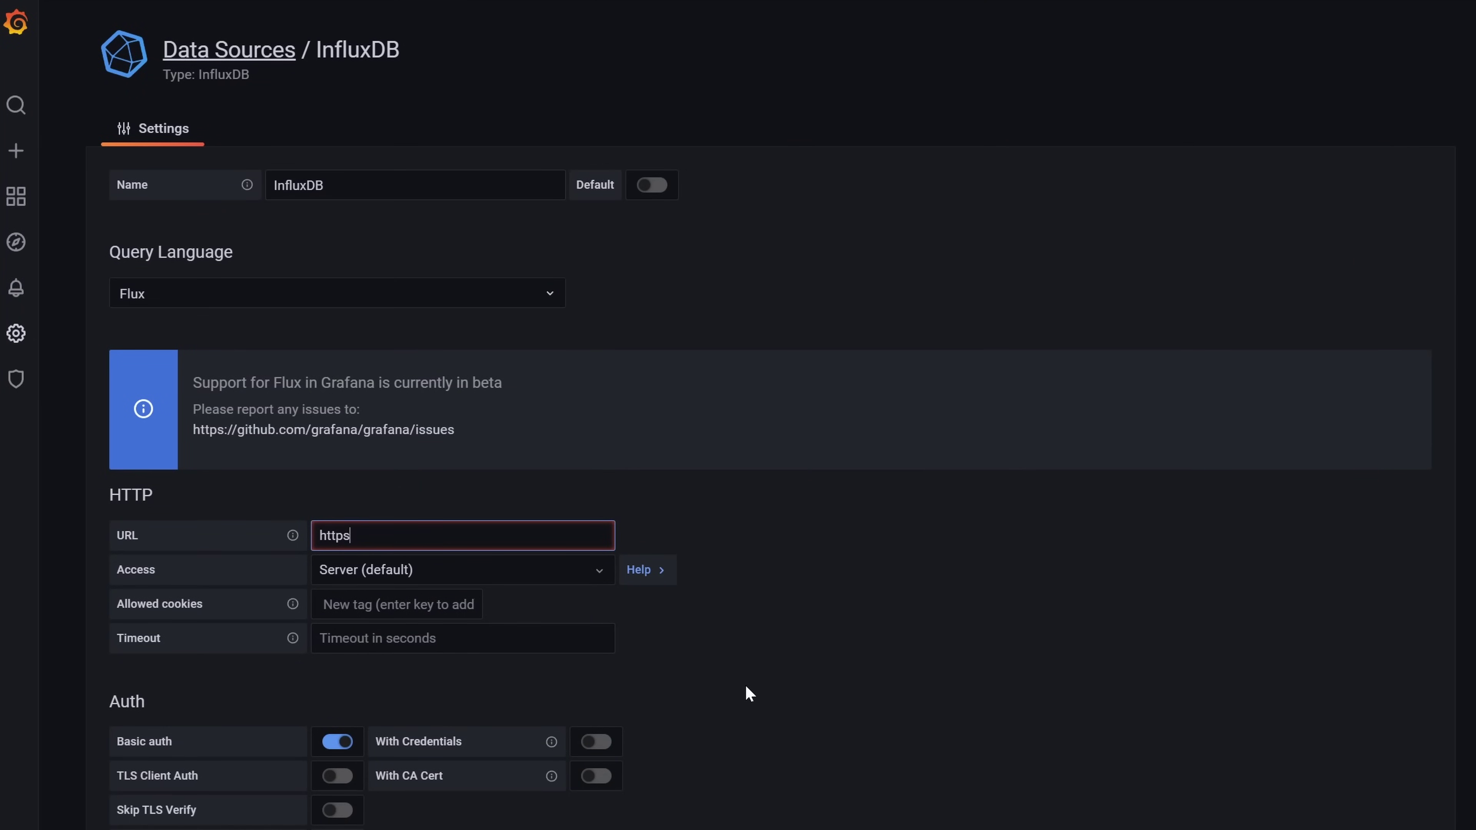
type("https://influxdb:8086")
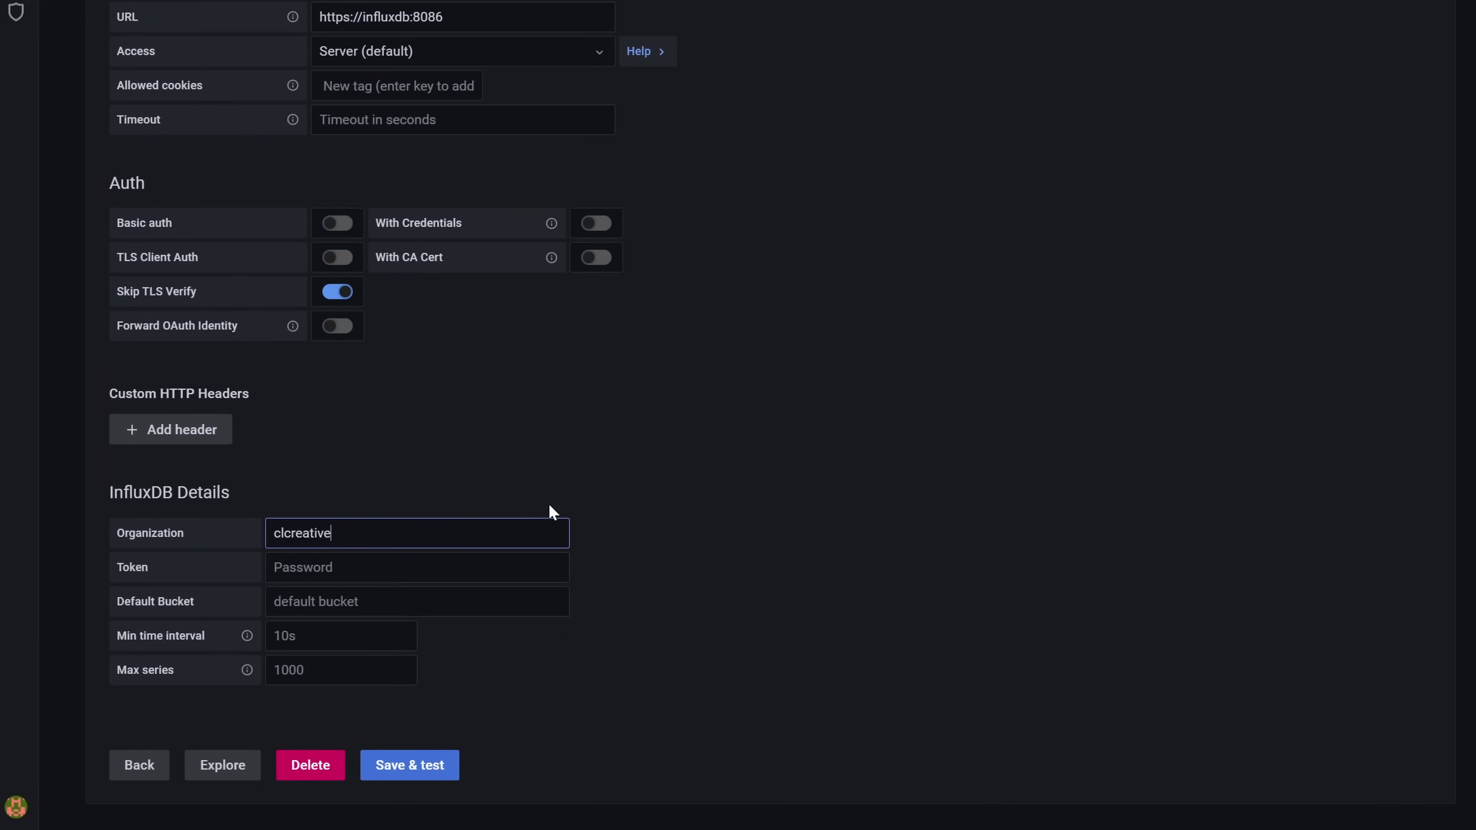
Step: Paste the InfluxDB API token, then save and test the data source and review the result
key("Tab")
key("ctrl+v")
key("Tab")
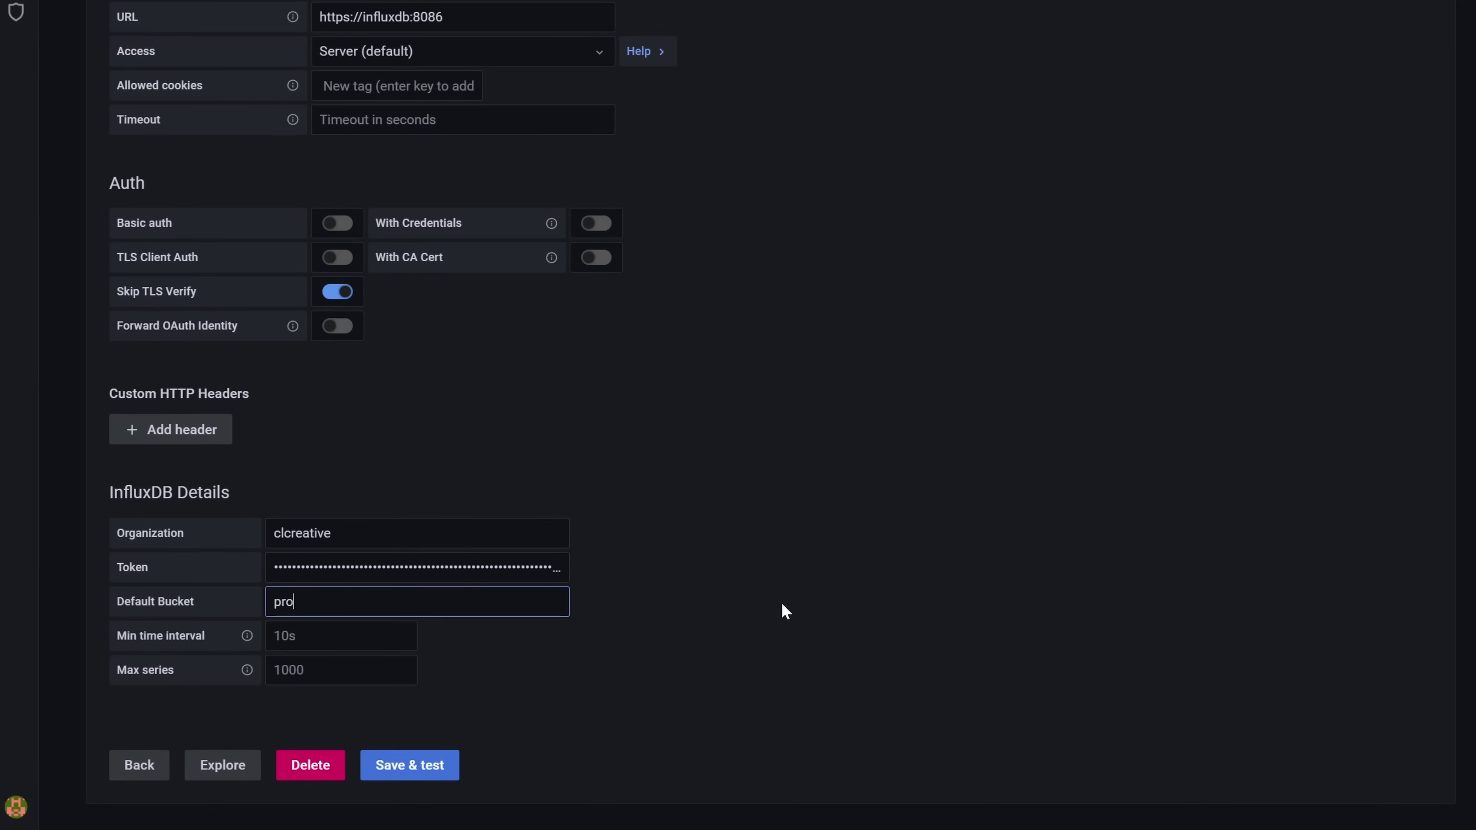
left_click(405, 779)
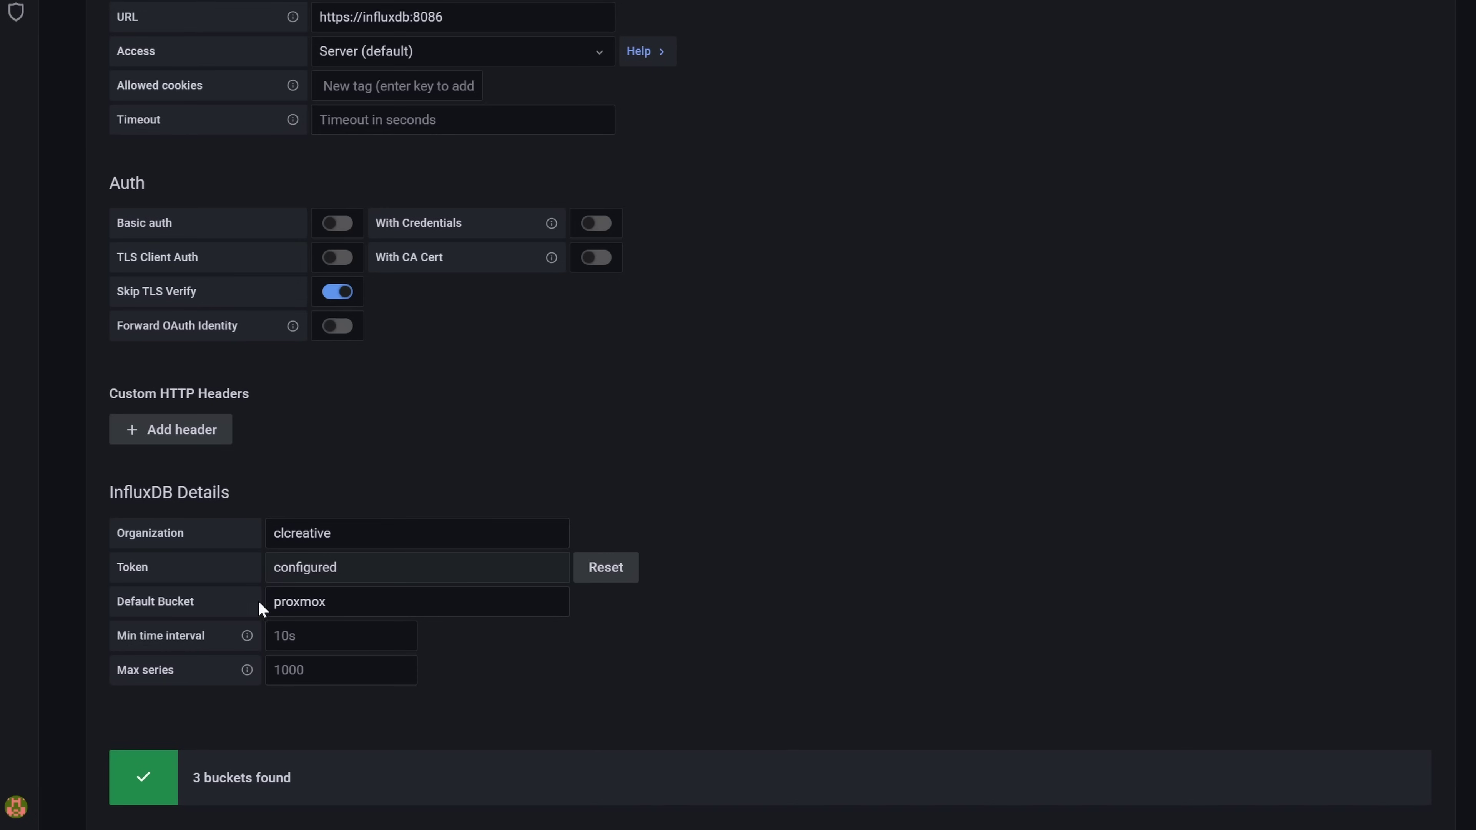
scroll(156, 668, "down", 2)
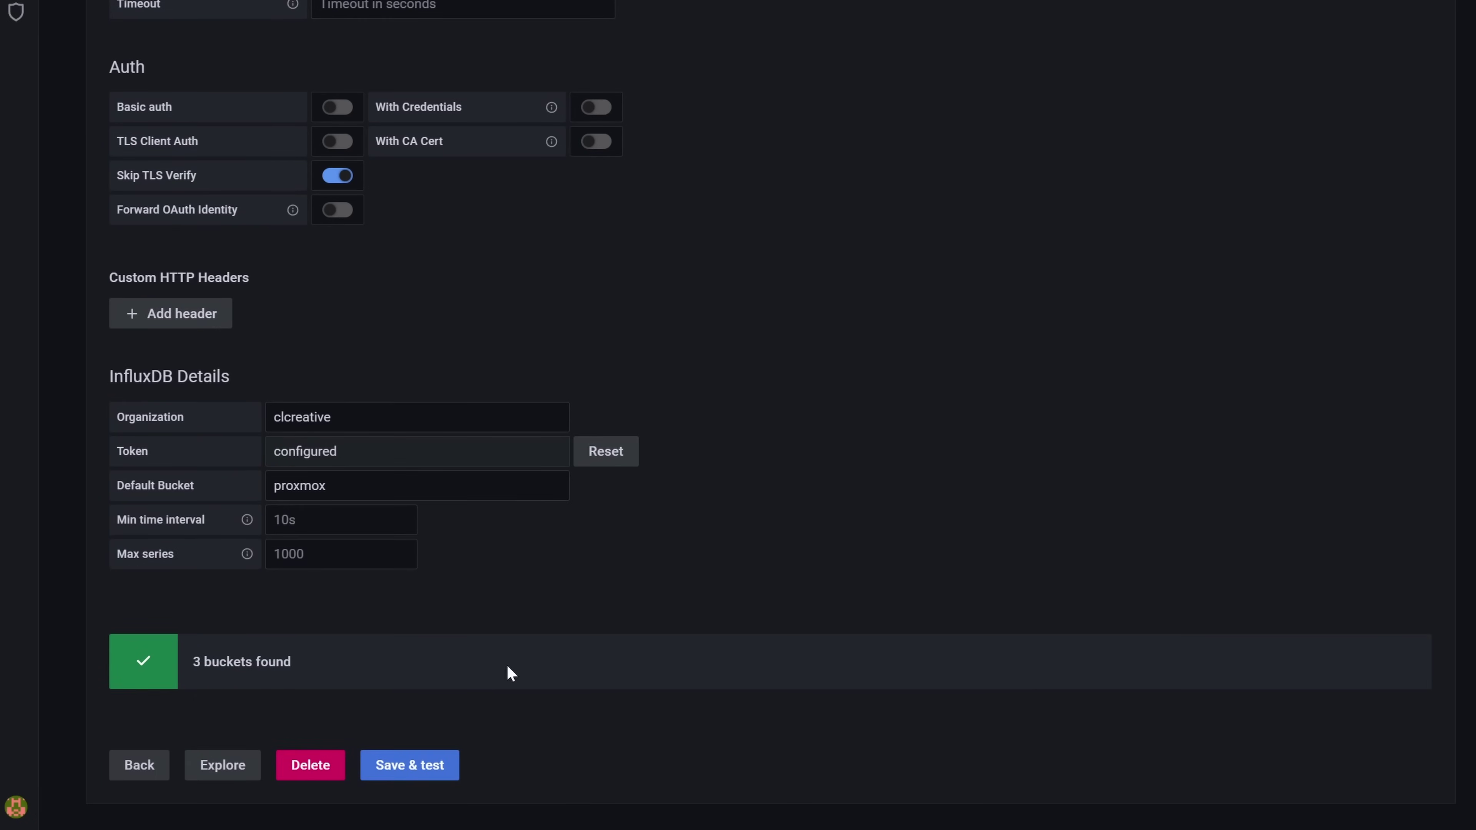
scroll(506, 665, "up", 5)
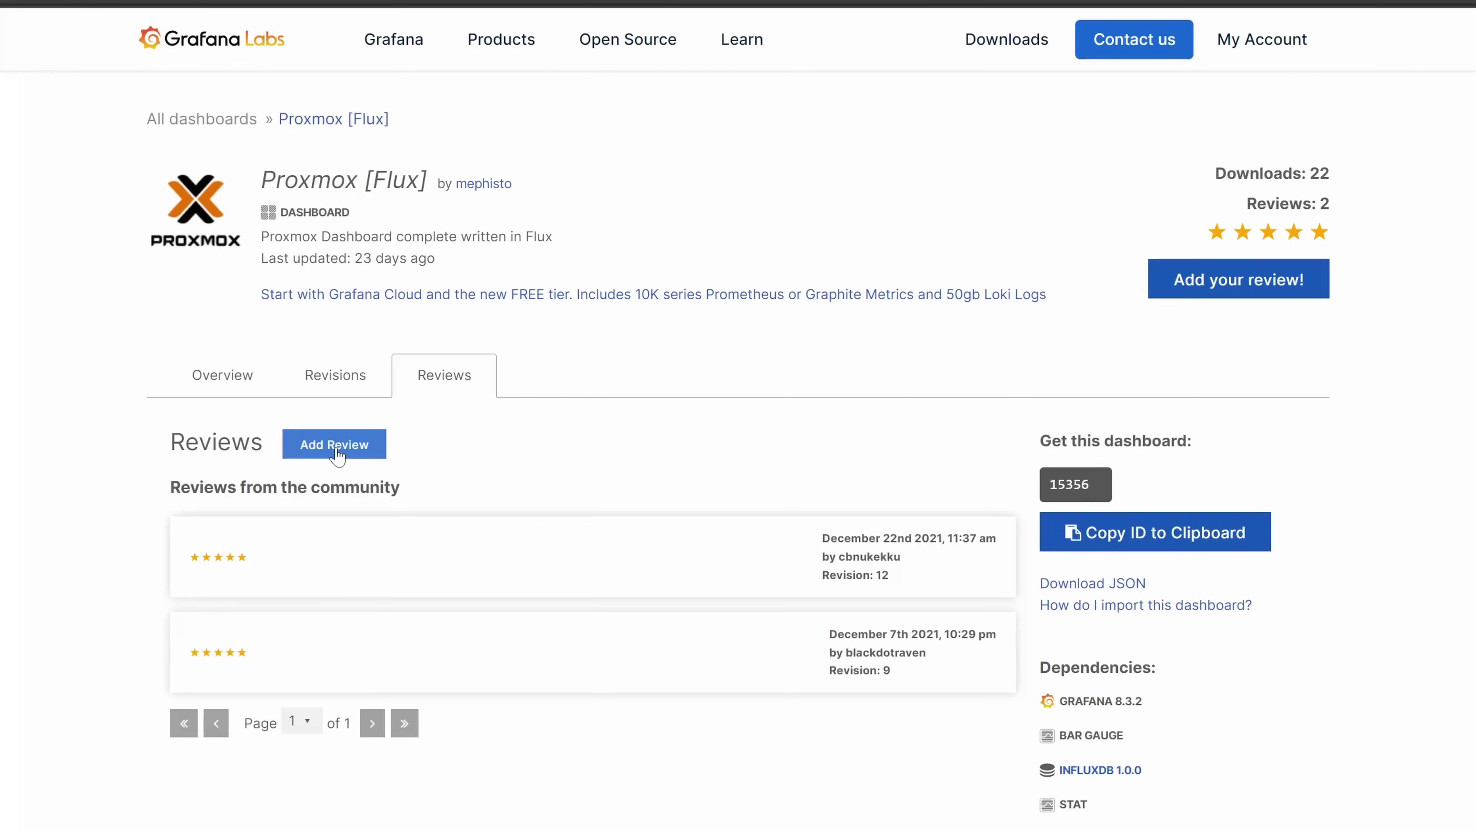
Step: Give the Proxmox [Flux] dashboard a five-star review and copy its ID 15356
left_click(335, 446)
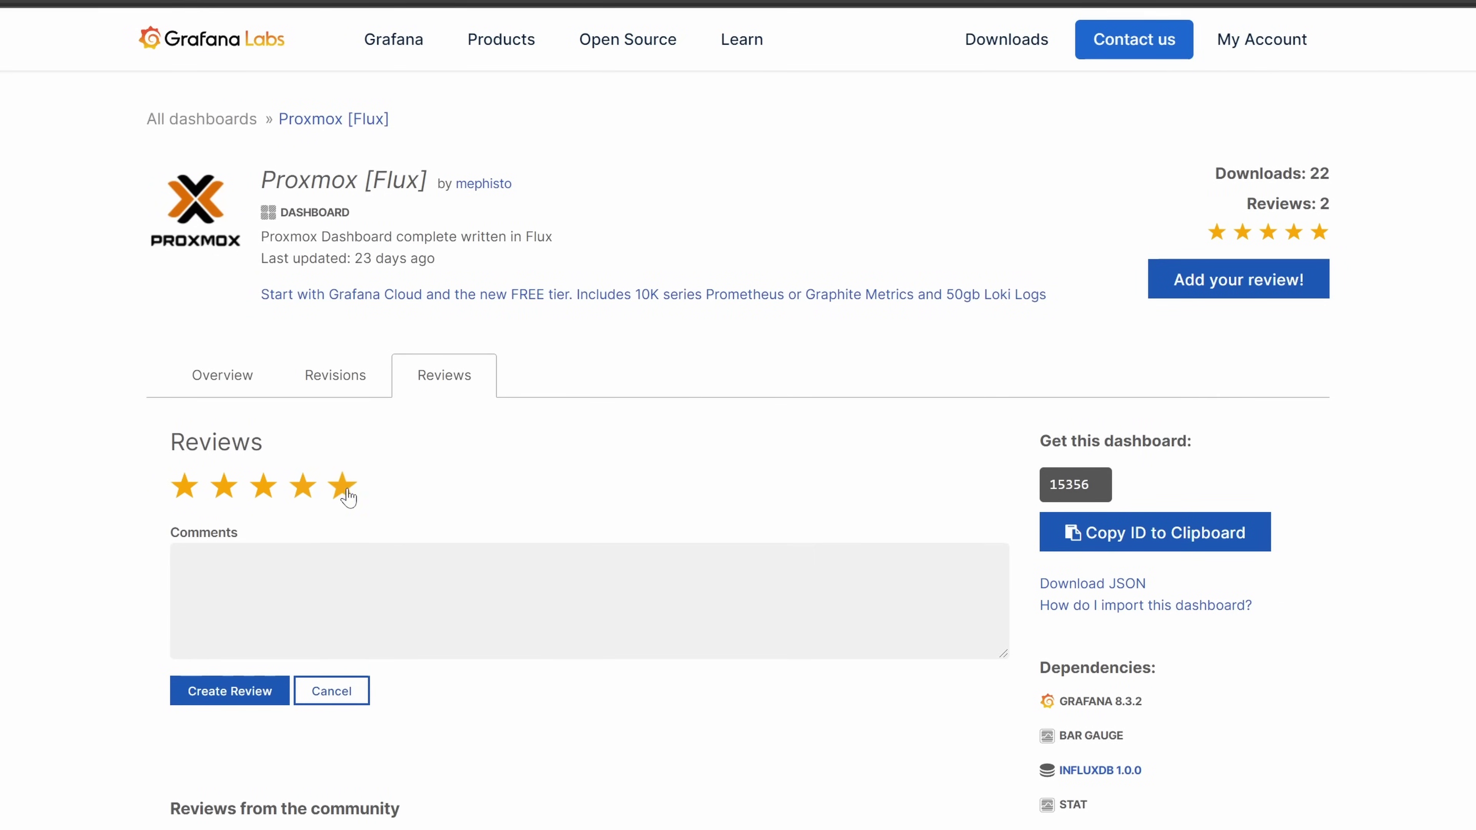
left_click(182, 565)
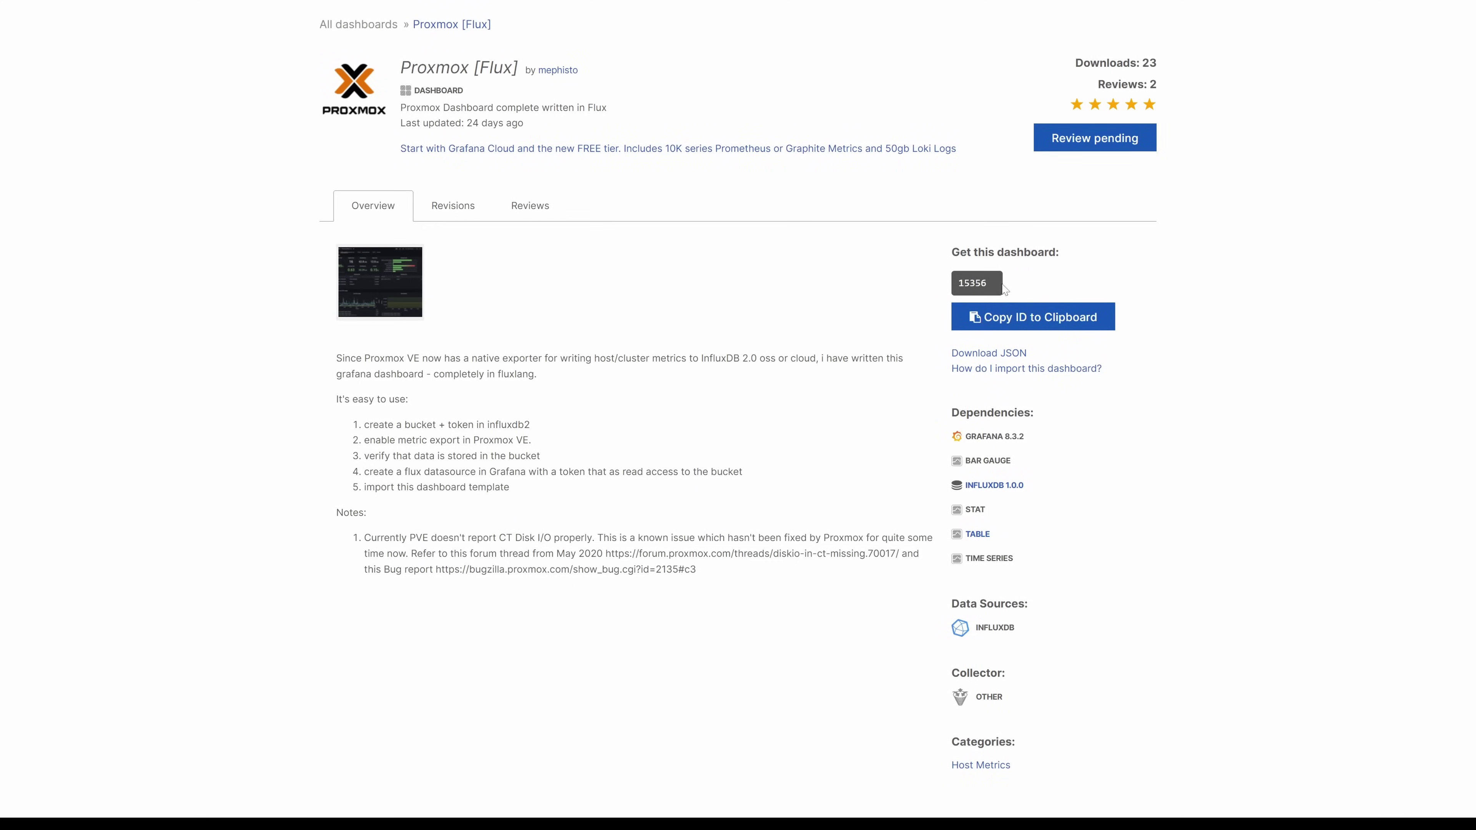
left_click(1009, 320)
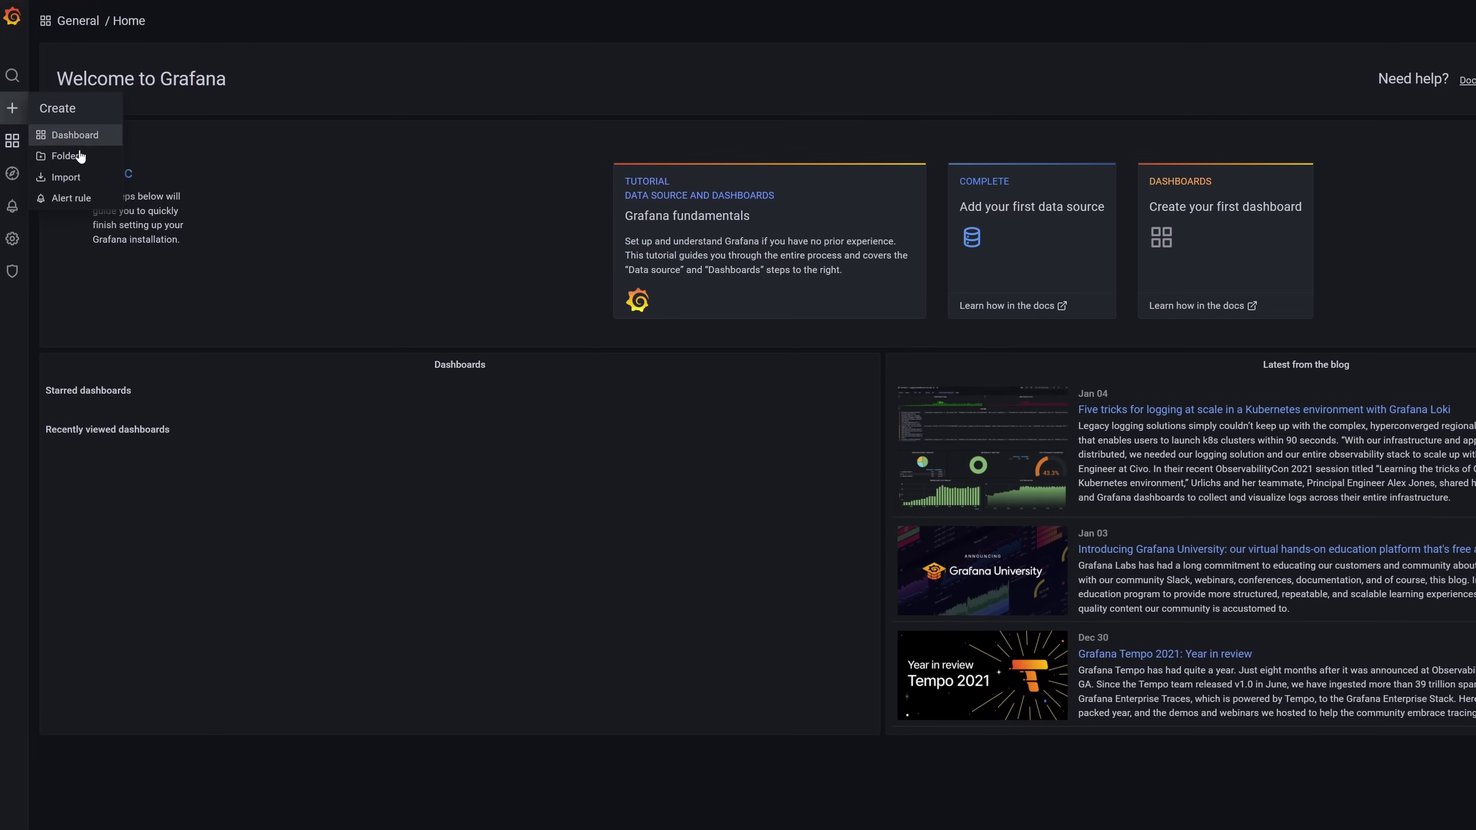
Step: Import dashboard 15356 by its pasted ID and select the proxmox bucket for its panels
left_click(70, 180)
left_click(523, 161)
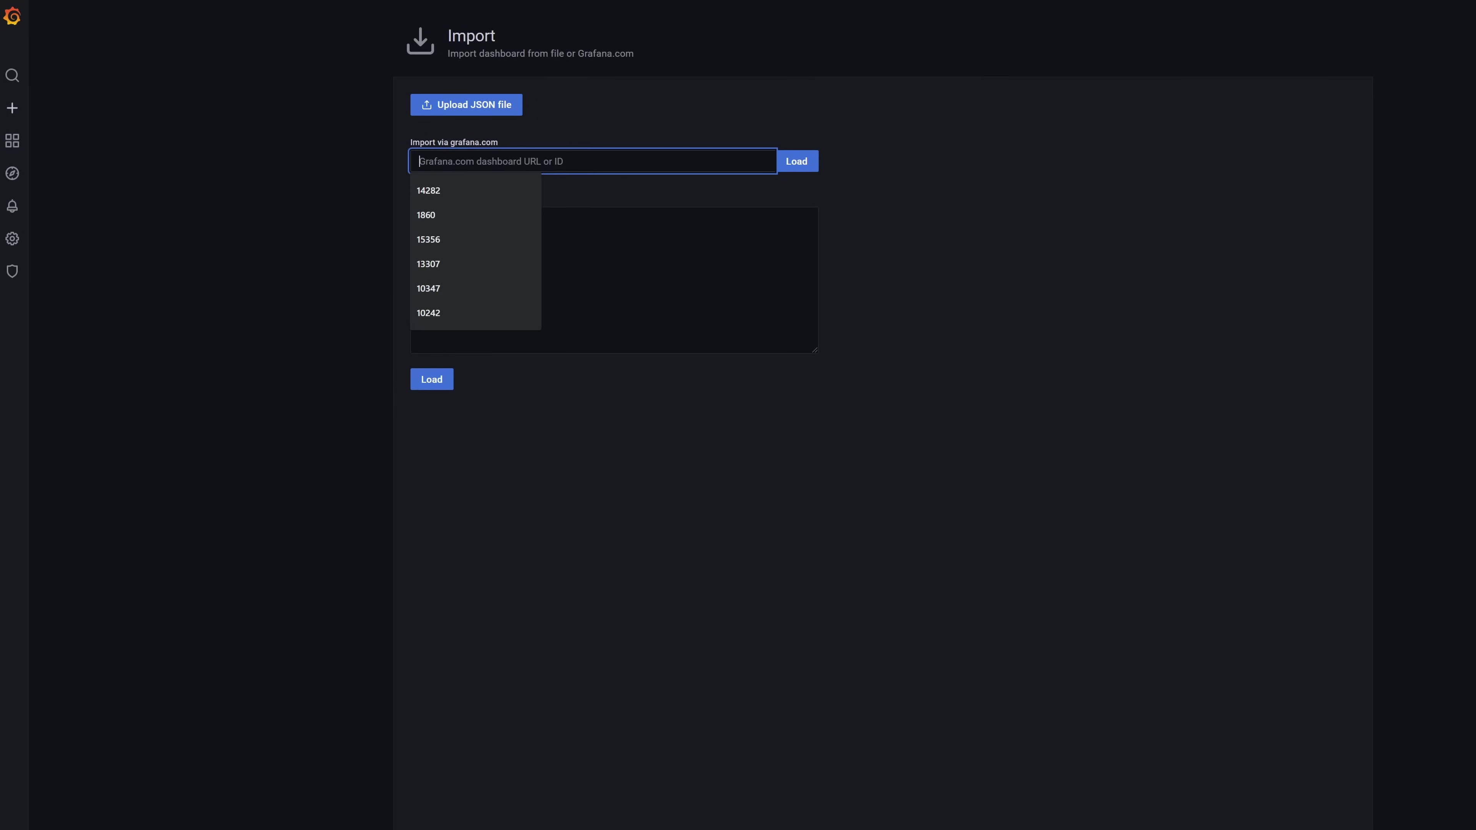
key("ctrl+v")
left_click(797, 162)
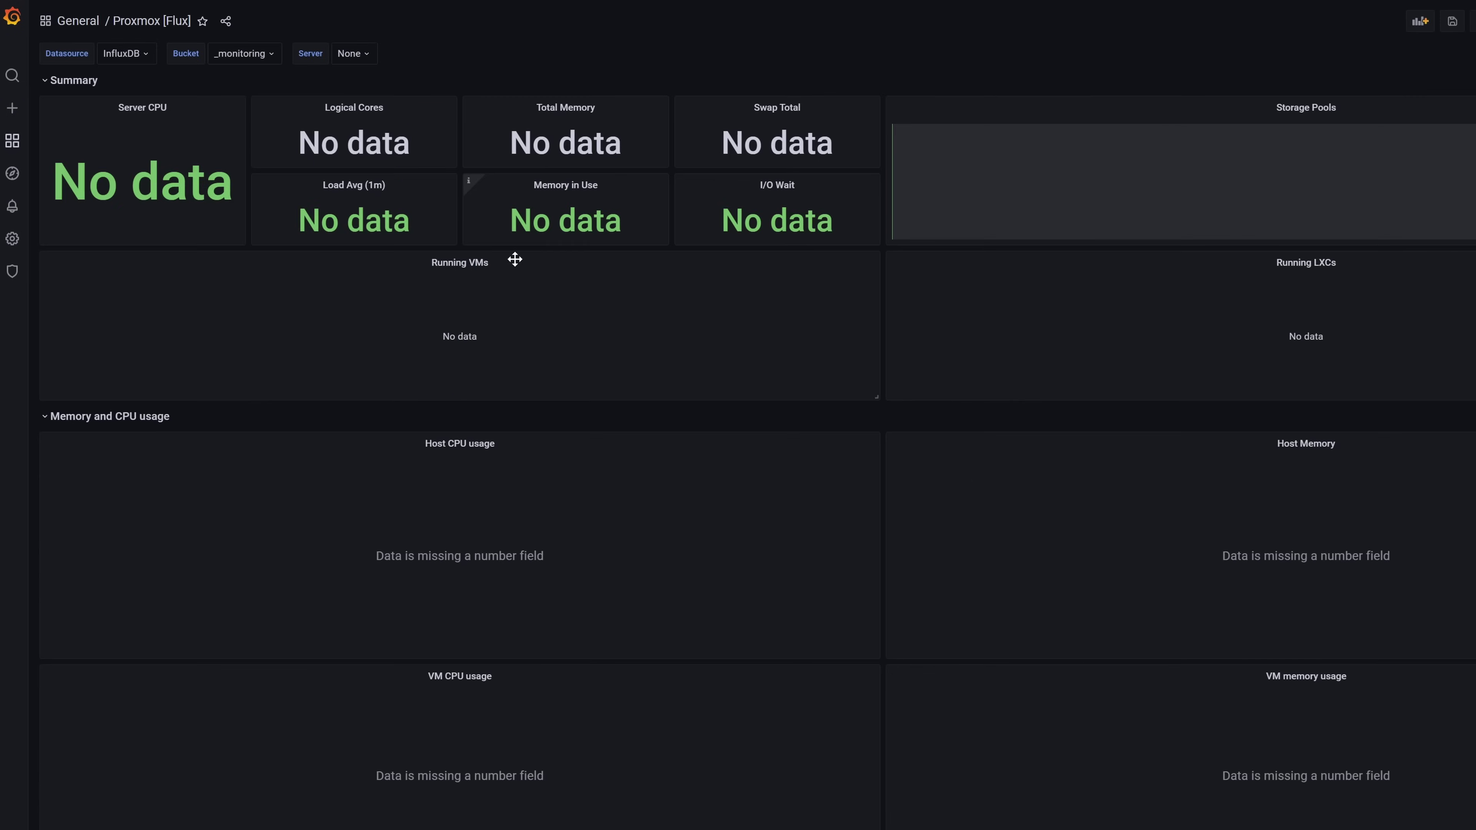
left_click(266, 59)
left_click(237, 106)
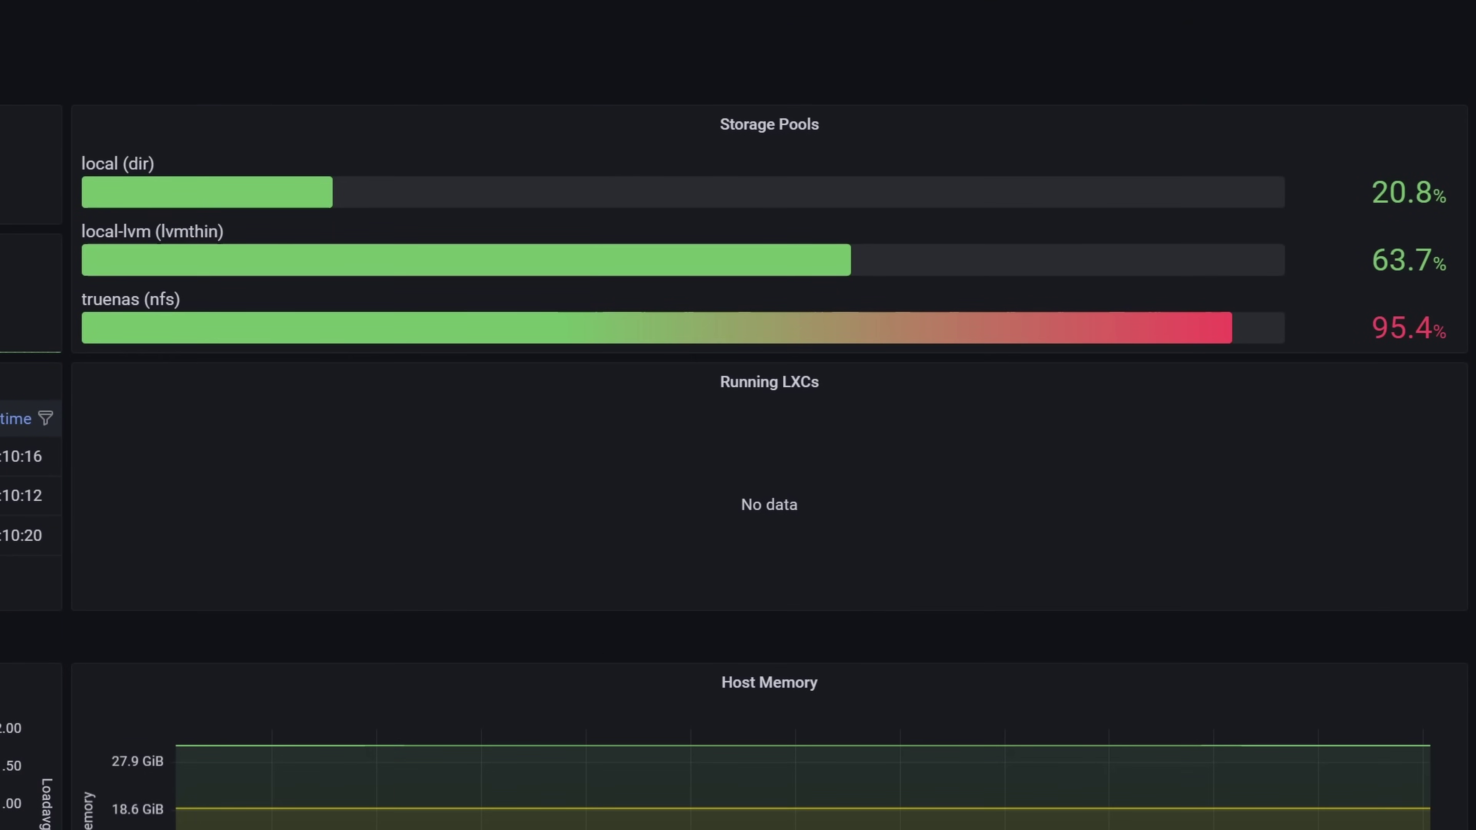
left_click_drag(1371, 328, 1449, 330)
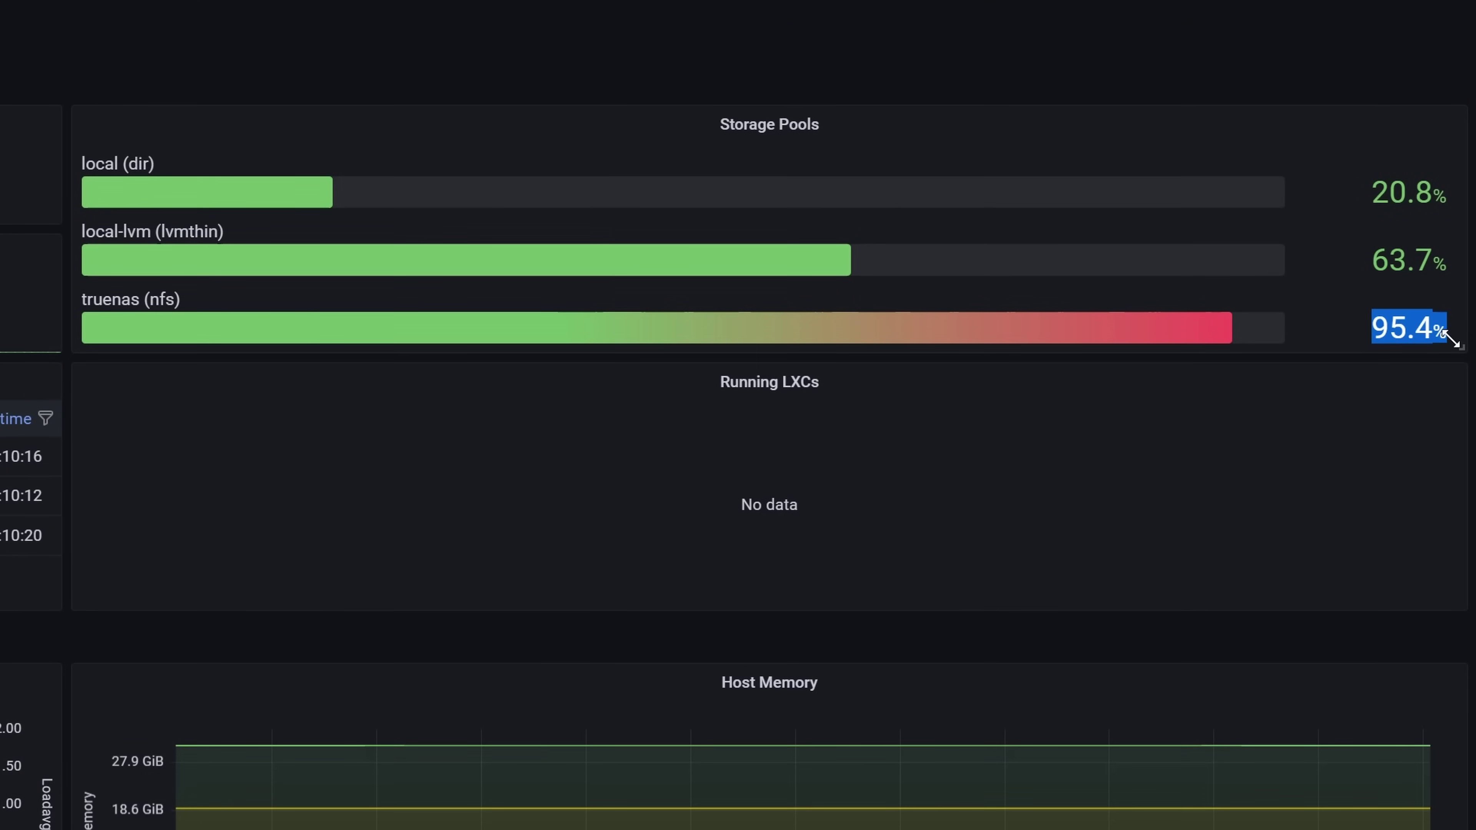
left_click(1322, 363)
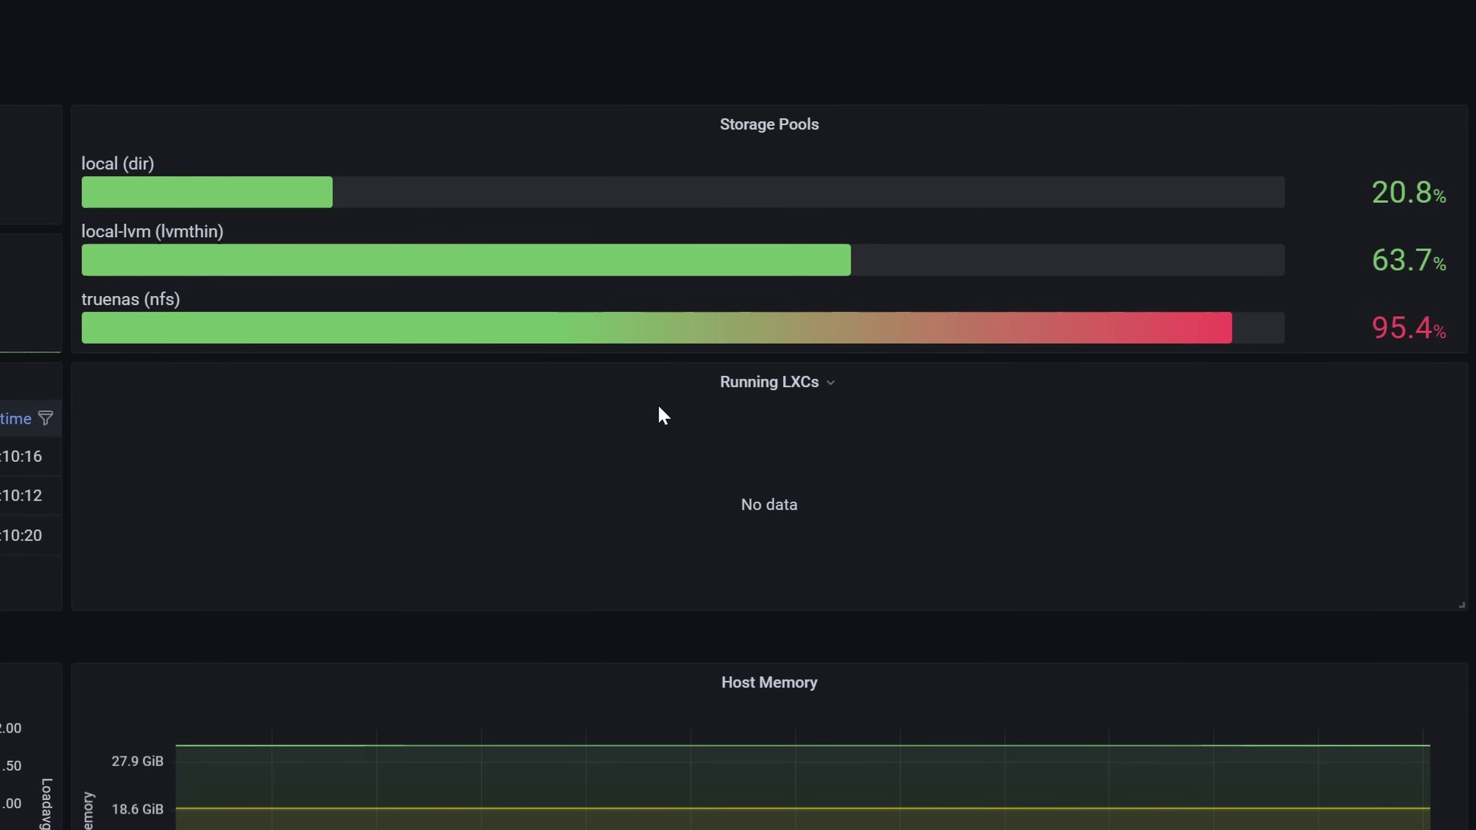